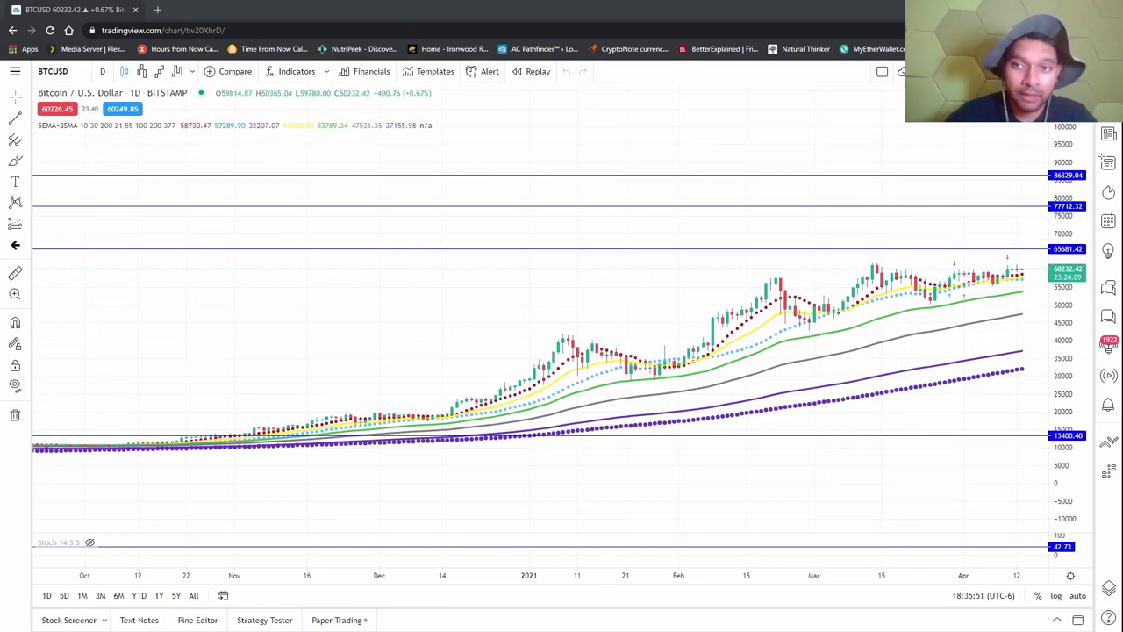
- Examine the latest Bitcoin daily candles against the moving averages and the horizontal price levels
{"action": "scroll", "coordinate": [737, 283], "scroll_direction": "down", "scroll_amount": 3}
{"action": "left_click_drag", "start_coordinate": [737, 283], "coordinate": [334, 281]}
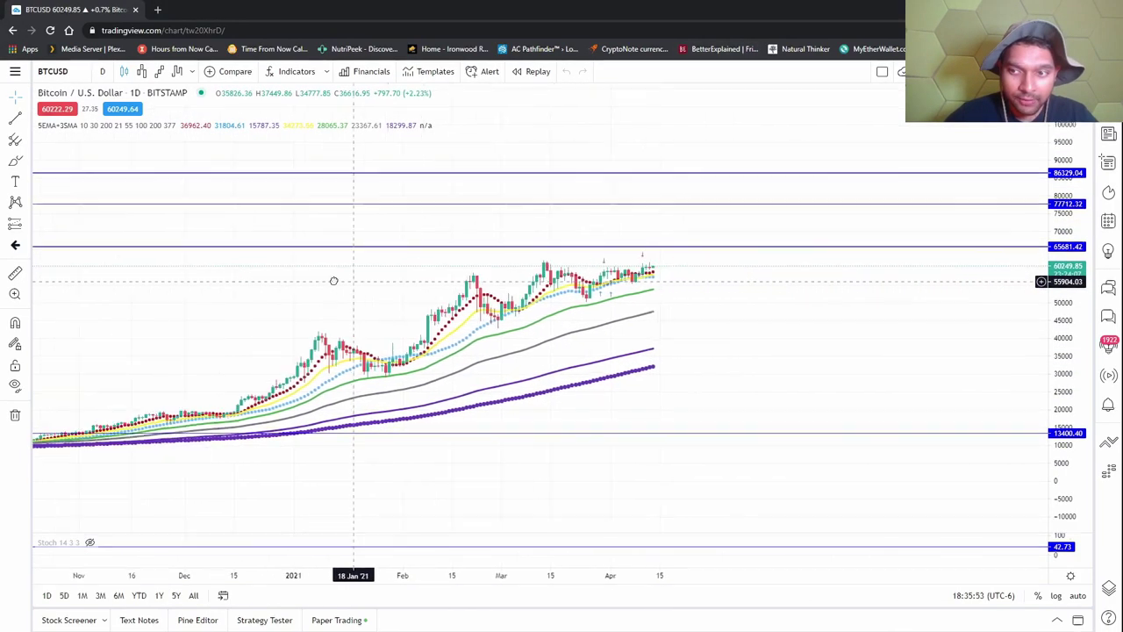
{"action": "left_click", "coordinate": [1106, 319]}
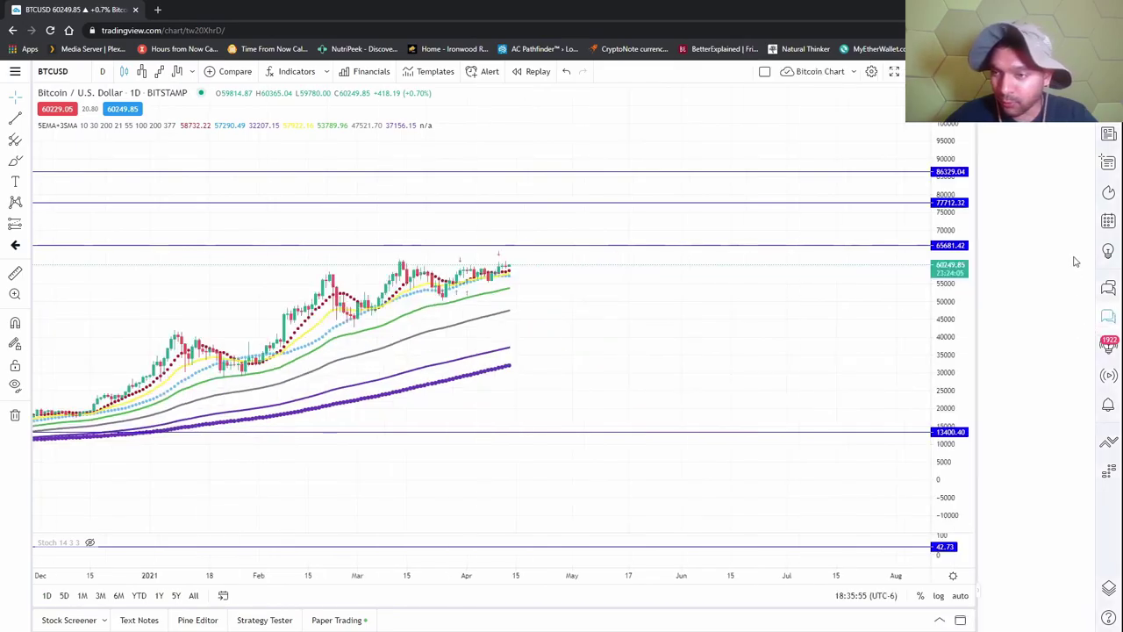
{"action": "left_click_drag", "start_coordinate": [960, 321], "coordinate": [952, 201]}
{"action": "scroll", "coordinate": [948, 310], "scroll_direction": "up", "scroll_amount": 5}
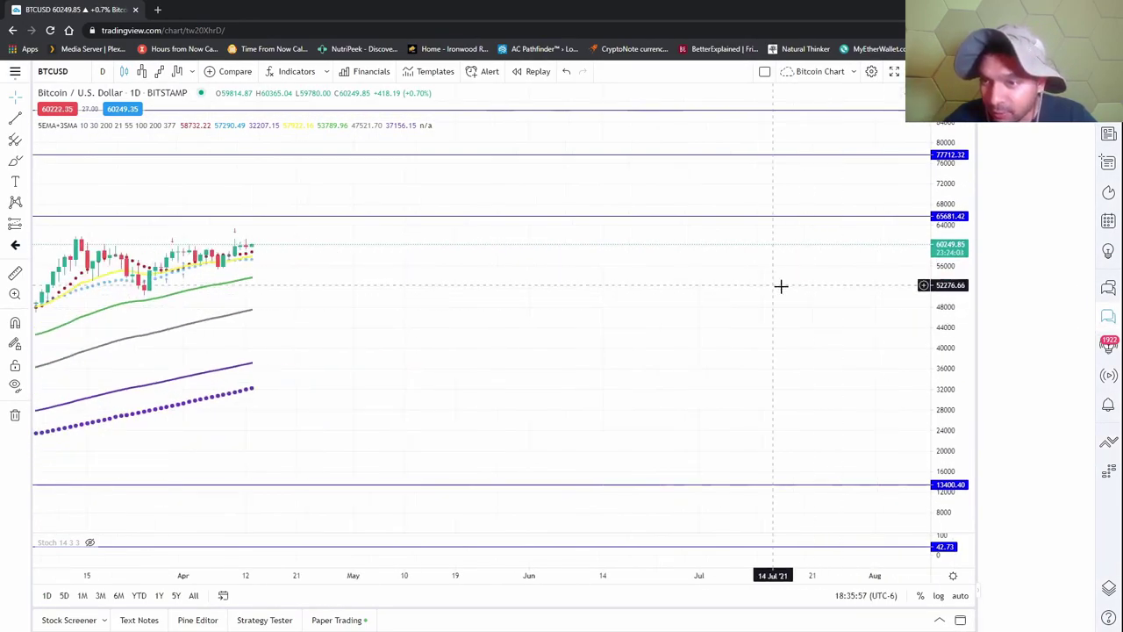
{"action": "left_click_drag", "start_coordinate": [780, 286], "coordinate": [893, 285]}
- Review the paper trading account's open positions, working orders, order history and account history
{"action": "left_click", "coordinate": [340, 619]}
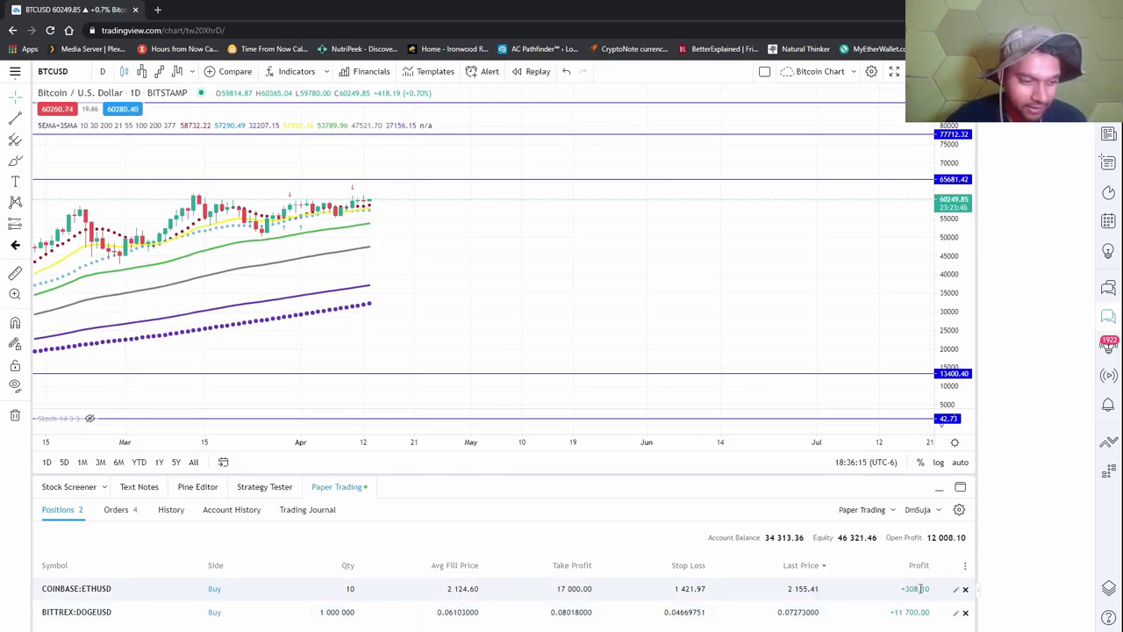
{"action": "left_click", "coordinate": [118, 509]}
{"action": "scroll", "coordinate": [218, 577], "scroll_direction": "down", "scroll_amount": 1}
{"action": "scroll", "coordinate": [220, 575], "scroll_direction": "up", "scroll_amount": 1}
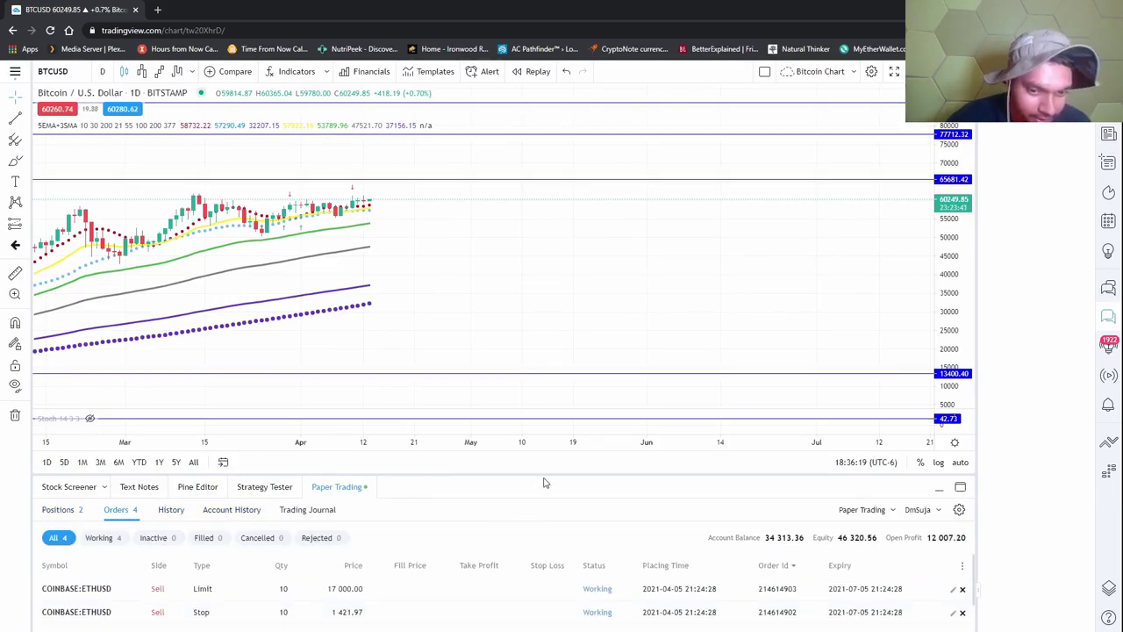
{"action": "left_click_drag", "start_coordinate": [551, 476], "coordinate": [567, 397]}
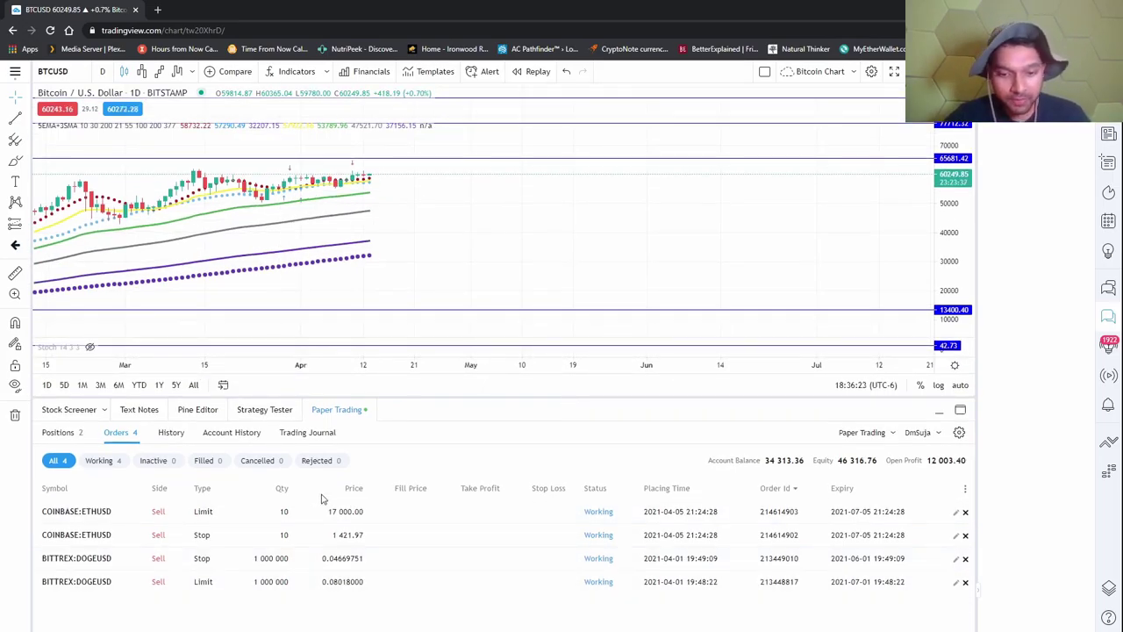
{"action": "left_click", "coordinate": [186, 434]}
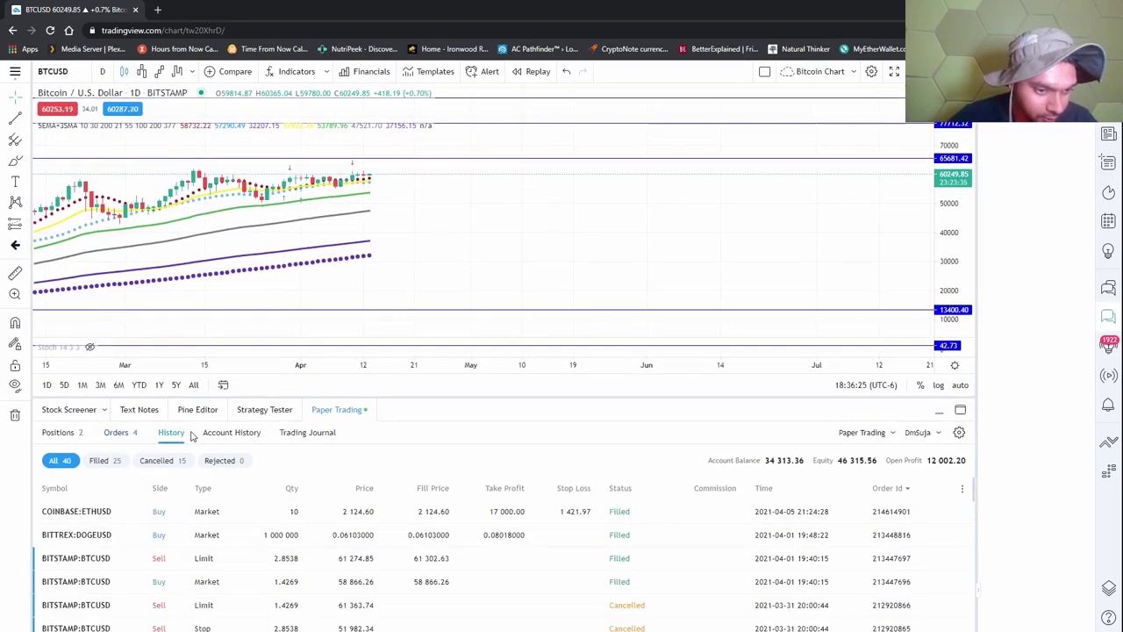
{"action": "left_click", "coordinate": [233, 434]}
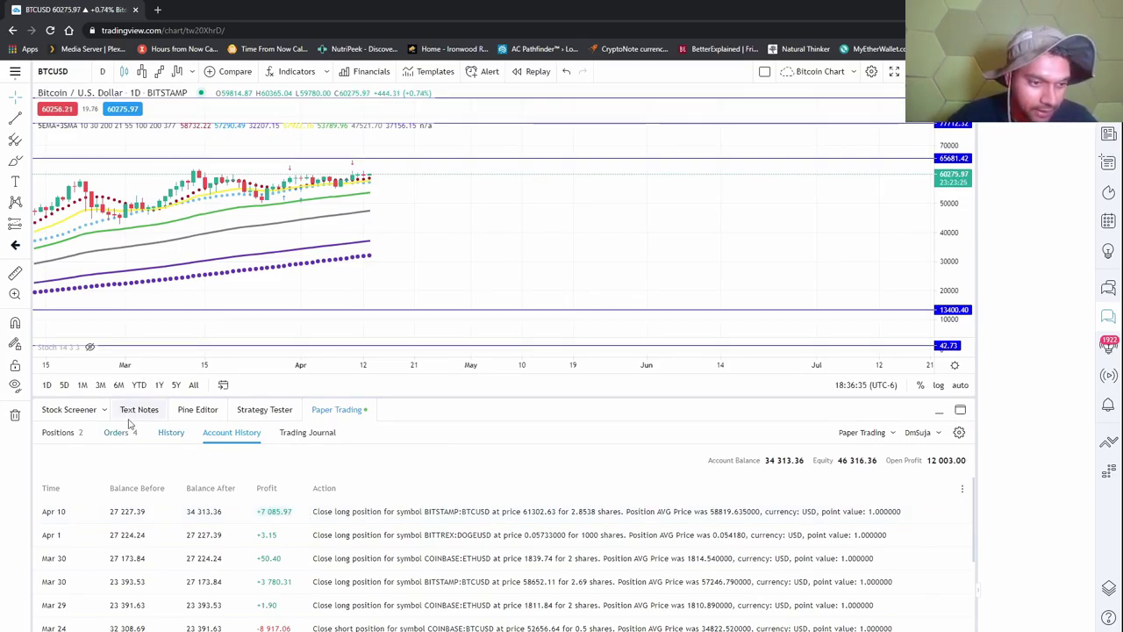
{"action": "left_click", "coordinate": [77, 435]}
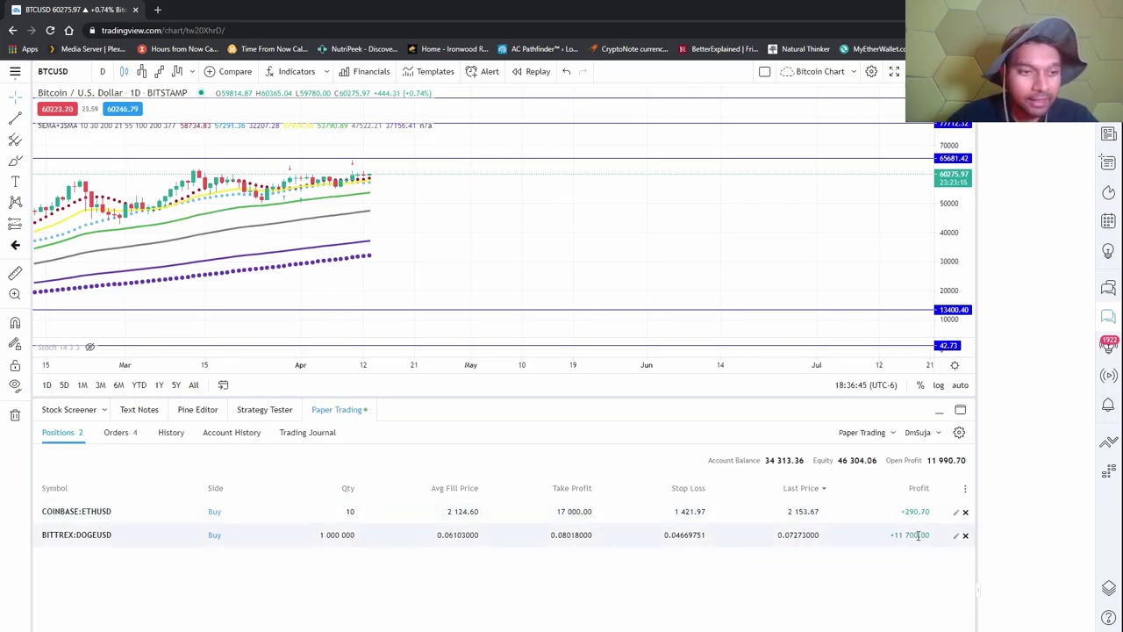
{"action": "left_click", "coordinate": [17, 74]}
{"action": "mouse_move", "coordinate": [74, 83]}
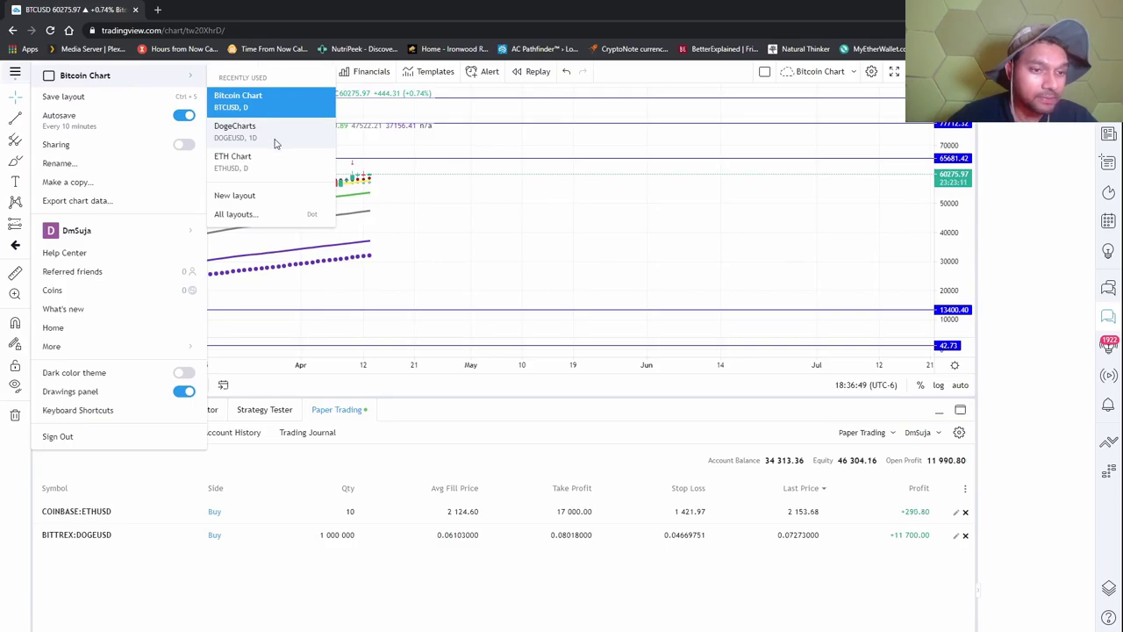
{"action": "key", "text": "Escape"}
- Check the paper trading orders and load the saved DogeCharts layout
{"action": "left_click", "coordinate": [115, 432]}
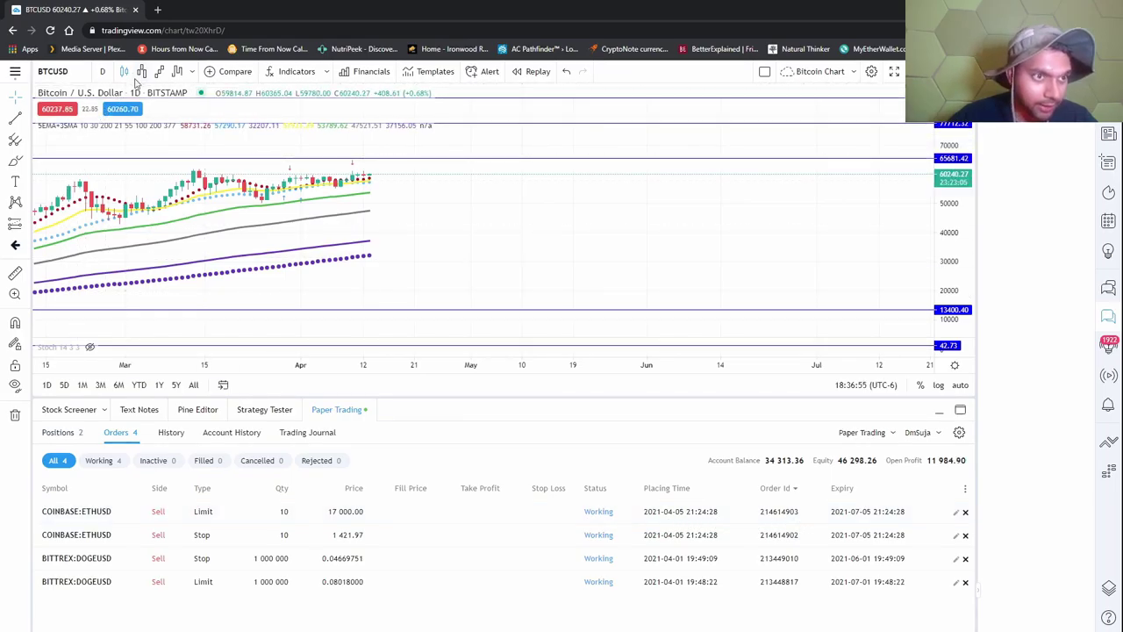
{"action": "left_click", "coordinate": [15, 73]}
{"action": "mouse_move", "coordinate": [125, 80]}
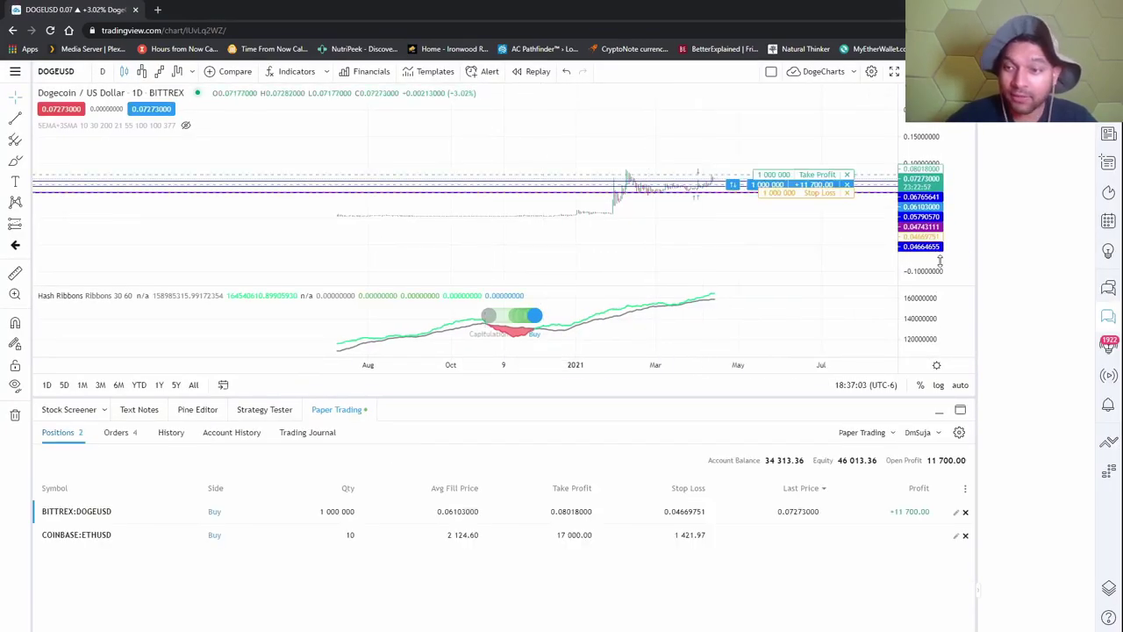
- Examine the recent DOGEUSD daily candles relative to the position's entry, take profit and stop loss levels
{"action": "scroll", "coordinate": [675, 243], "scroll_direction": "up", "scroll_amount": 5}
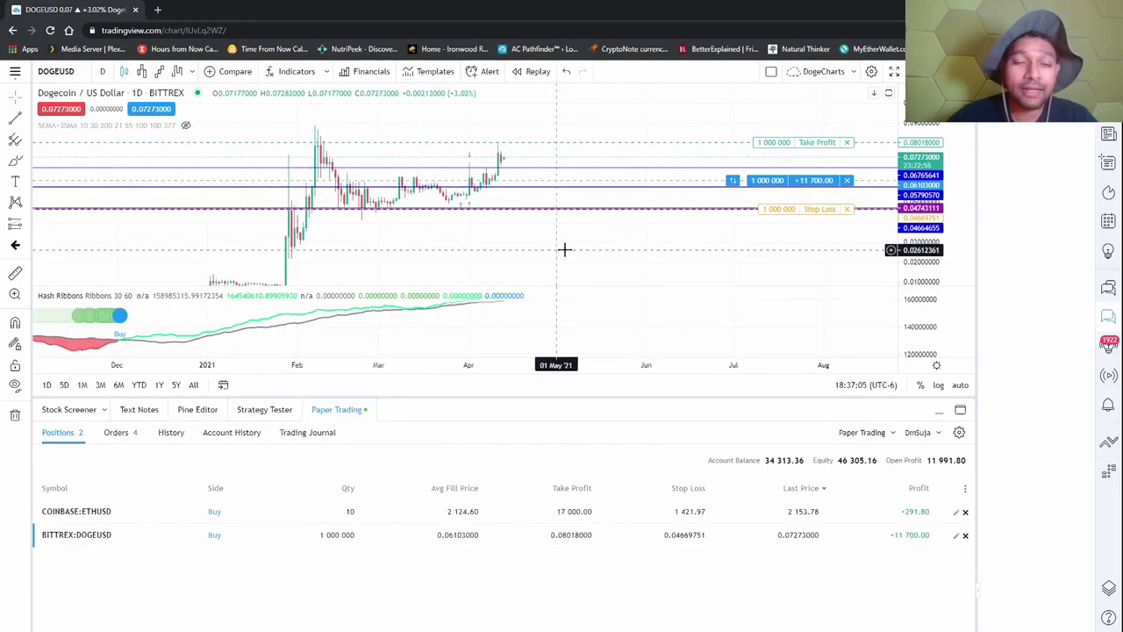
{"action": "scroll", "coordinate": [527, 248], "scroll_direction": "up", "scroll_amount": 2}
{"action": "scroll", "coordinate": [519, 265], "scroll_direction": "up", "scroll_amount": 3}
{"action": "left_click_drag", "start_coordinate": [519, 264], "coordinate": [670, 291]}
{"action": "scroll", "coordinate": [553, 296], "scroll_direction": "up", "scroll_amount": 3}
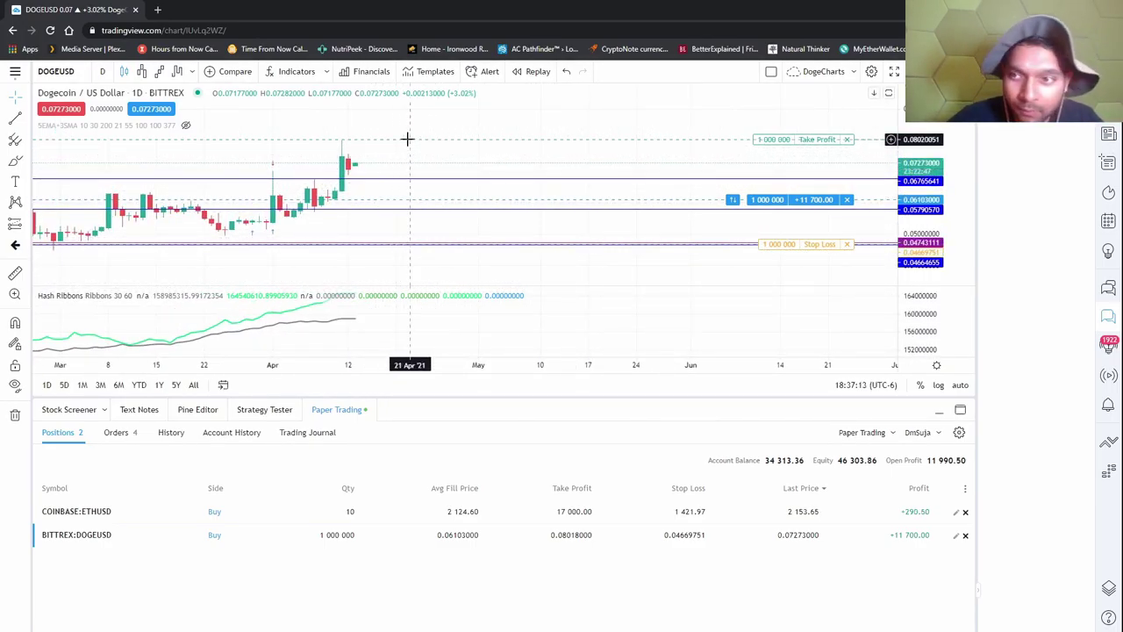
{"action": "scroll", "coordinate": [416, 141], "scroll_direction": "down", "scroll_amount": 3}
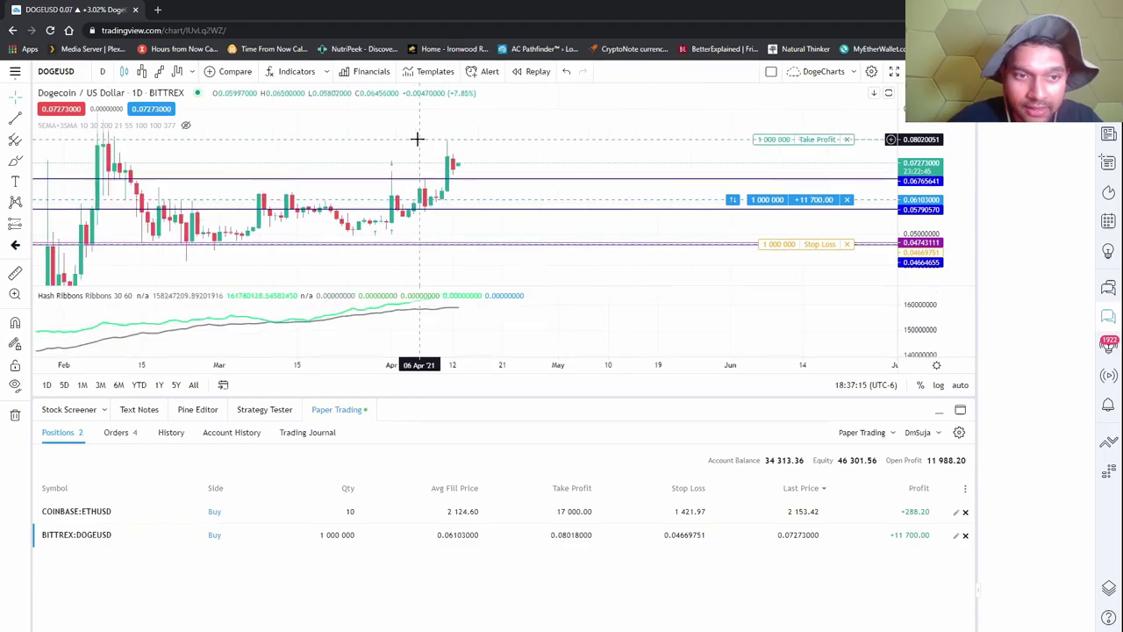
{"action": "left_click_drag", "start_coordinate": [416, 140], "coordinate": [595, 202]}
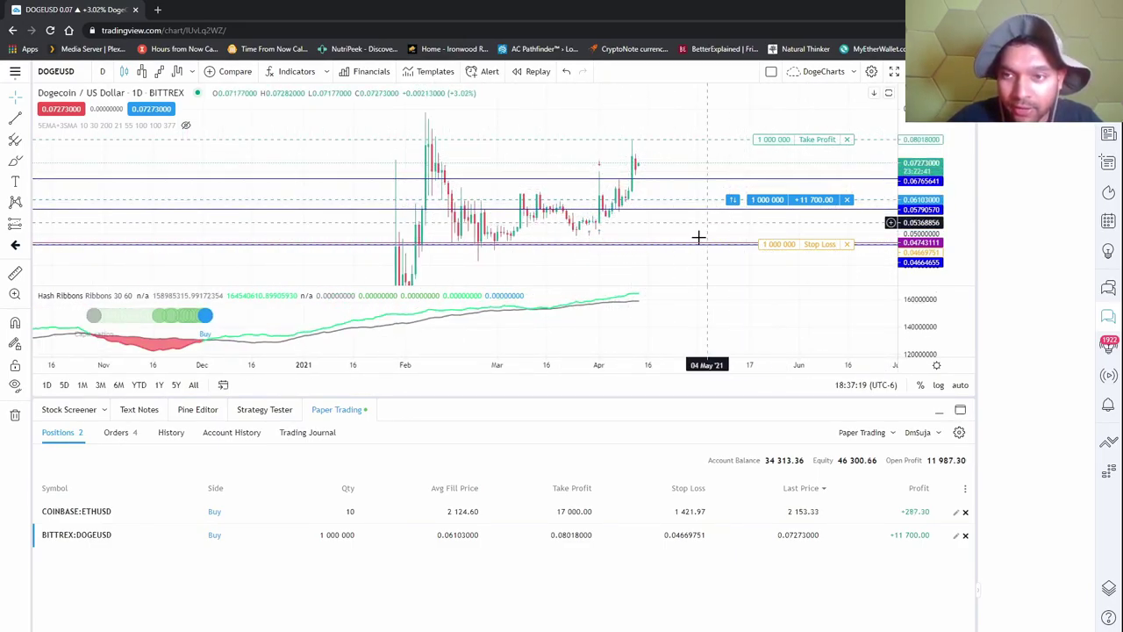
{"action": "scroll", "coordinate": [636, 167], "scroll_direction": "up", "scroll_amount": 4}
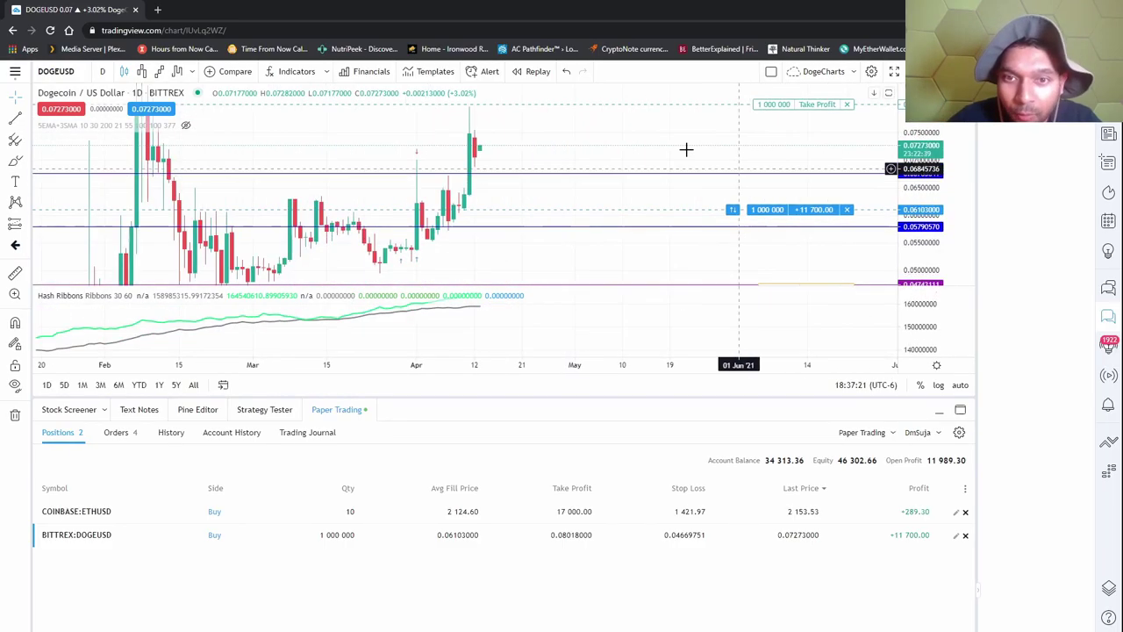
{"action": "scroll", "coordinate": [567, 199], "scroll_direction": "up", "scroll_amount": 5}
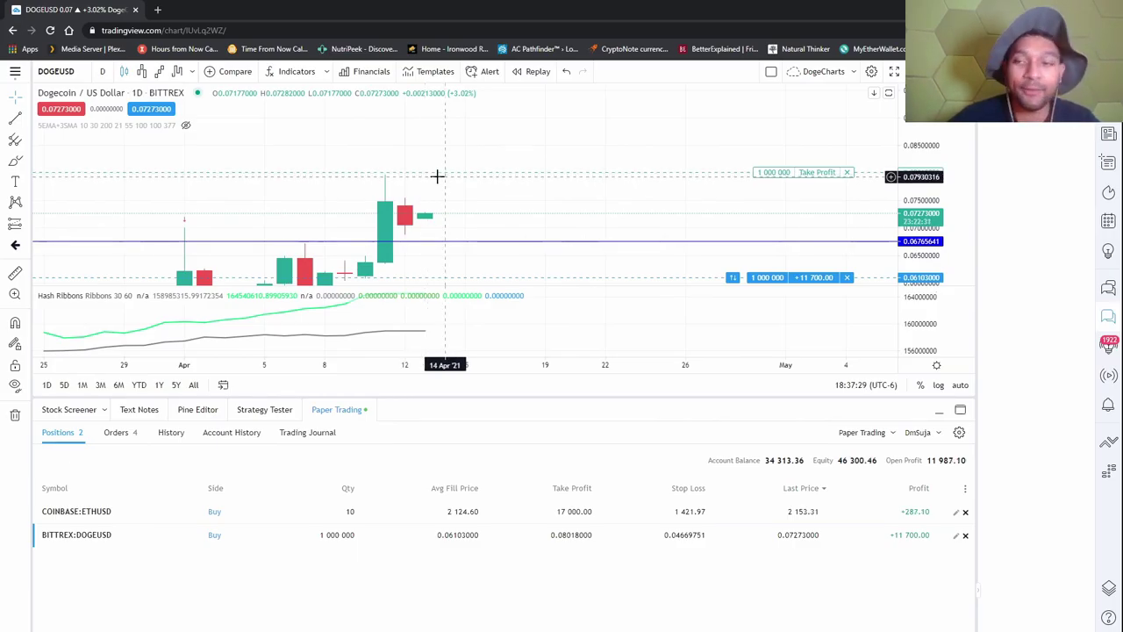
- Load the saved Bitcoin Chart layout and collapse the paper trading panel
{"action": "left_click", "coordinate": [15, 71]}
{"action": "mouse_move", "coordinate": [47, 85]}
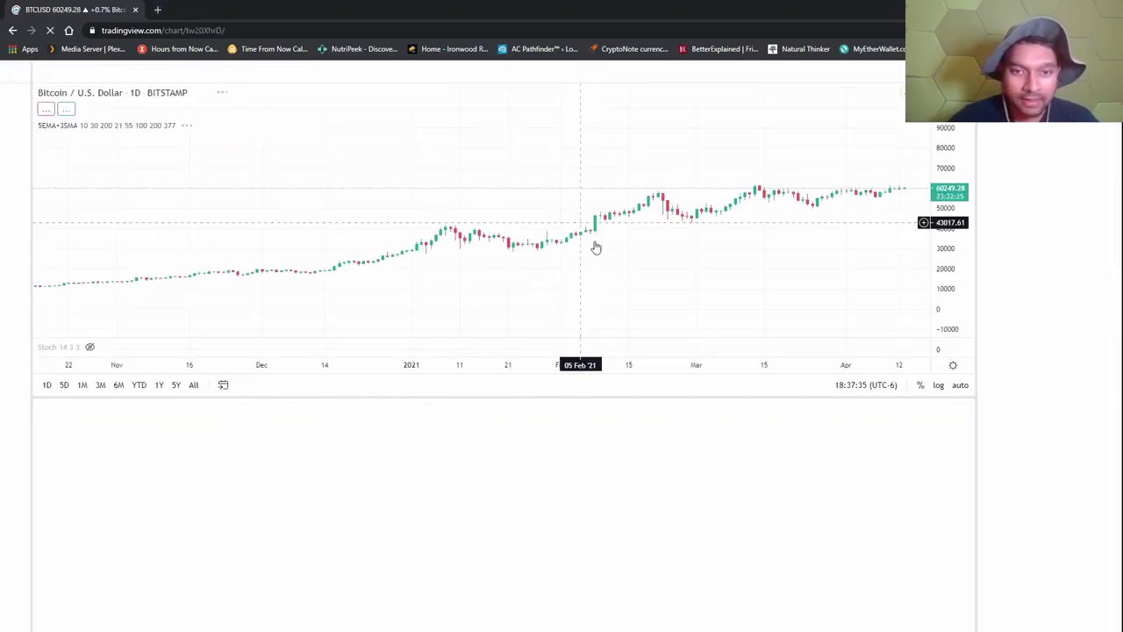
{"action": "left_click", "coordinate": [336, 410]}
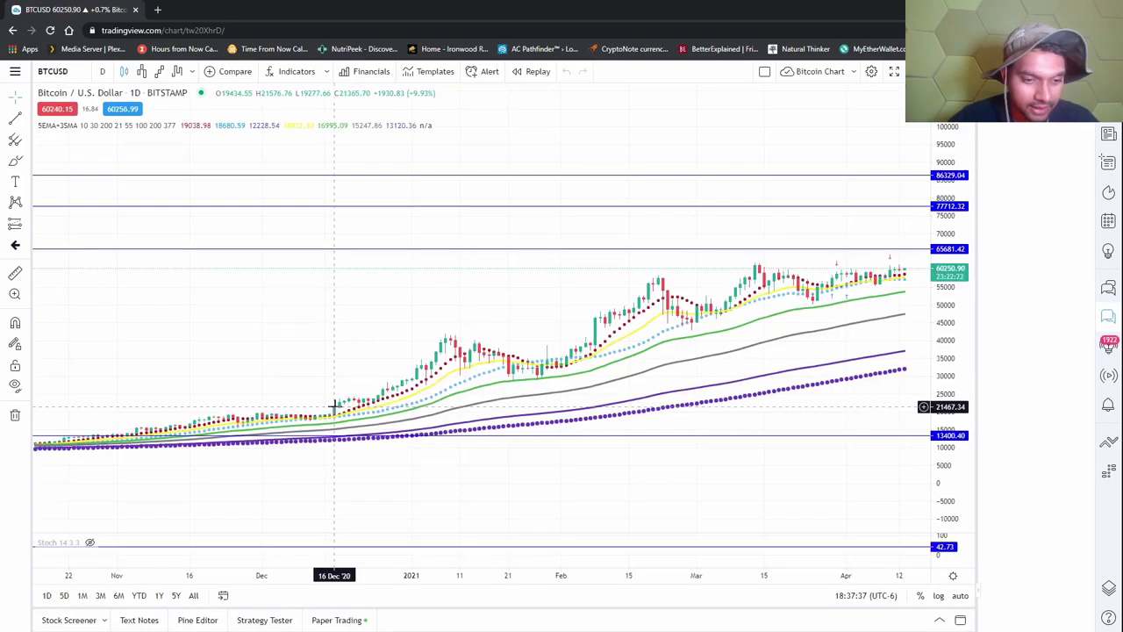
- Examine the recent BTCUSD daily candles up close against the moving averages and the level at 65681.42
{"action": "scroll", "coordinate": [684, 399], "scroll_direction": "down", "scroll_amount": 2}
{"action": "left_click_drag", "start_coordinate": [864, 405], "coordinate": [514, 393]}
{"action": "left_click_drag", "start_coordinate": [947, 344], "coordinate": [948, 285]}
{"action": "scroll", "coordinate": [656, 343], "scroll_direction": "up", "scroll_amount": 3}
{"action": "left_click_drag", "start_coordinate": [465, 364], "coordinate": [566, 361]}
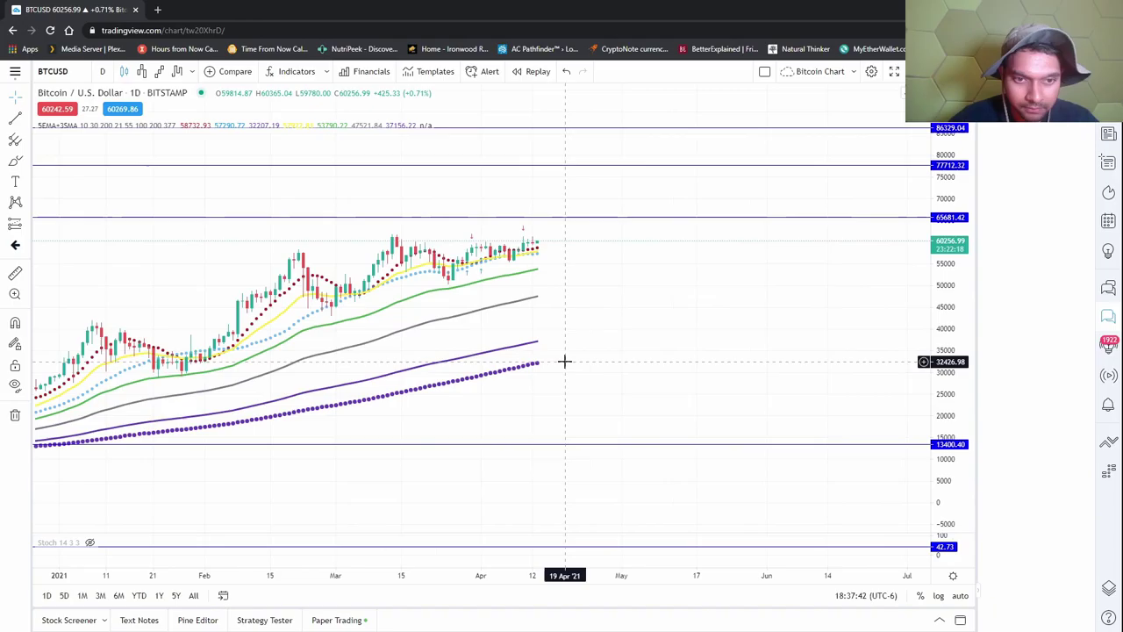
{"action": "scroll", "coordinate": [564, 361], "scroll_direction": "up", "scroll_amount": 3}
{"action": "left_click_drag", "start_coordinate": [460, 324], "coordinate": [541, 336]}
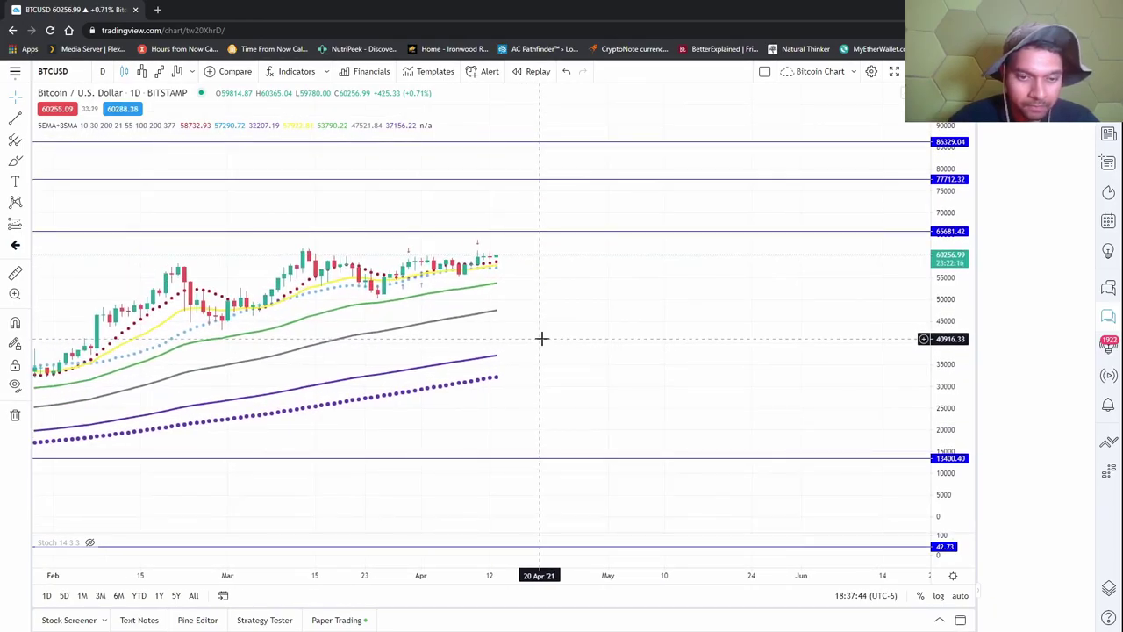
{"action": "scroll", "coordinate": [541, 336], "scroll_direction": "down", "scroll_amount": 4}
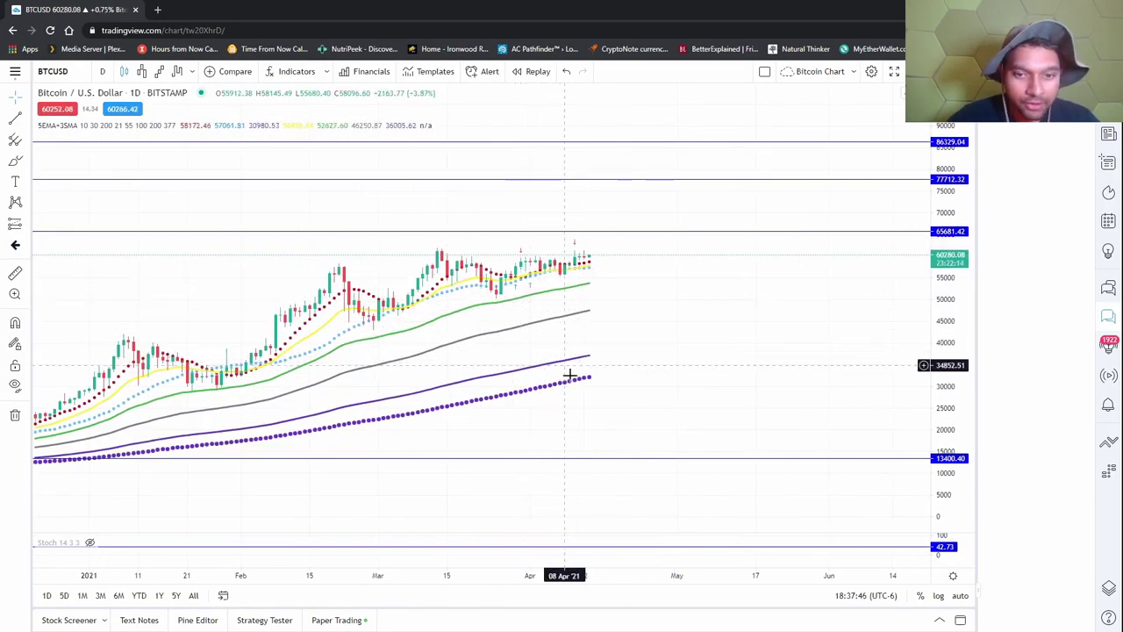
{"action": "scroll", "coordinate": [579, 285], "scroll_direction": "up", "scroll_amount": 1}
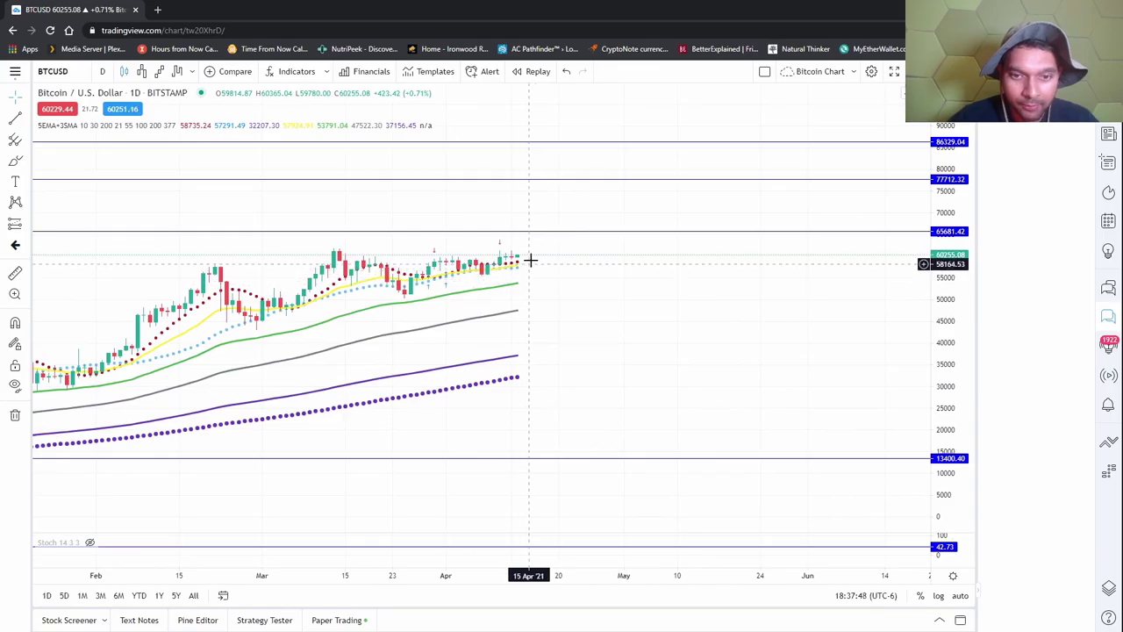
{"action": "left_click_drag", "start_coordinate": [942, 372], "coordinate": [943, 410]}
{"action": "scroll", "coordinate": [561, 278], "scroll_direction": "up", "scroll_amount": 5}
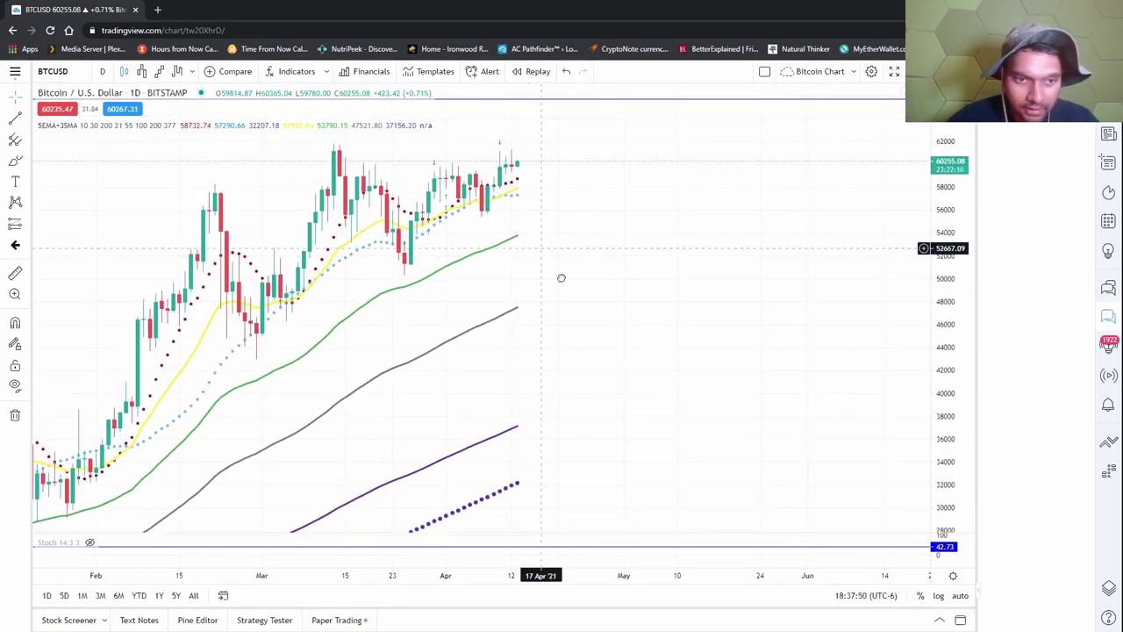
{"action": "scroll", "coordinate": [660, 386], "scroll_direction": "up", "scroll_amount": 2}
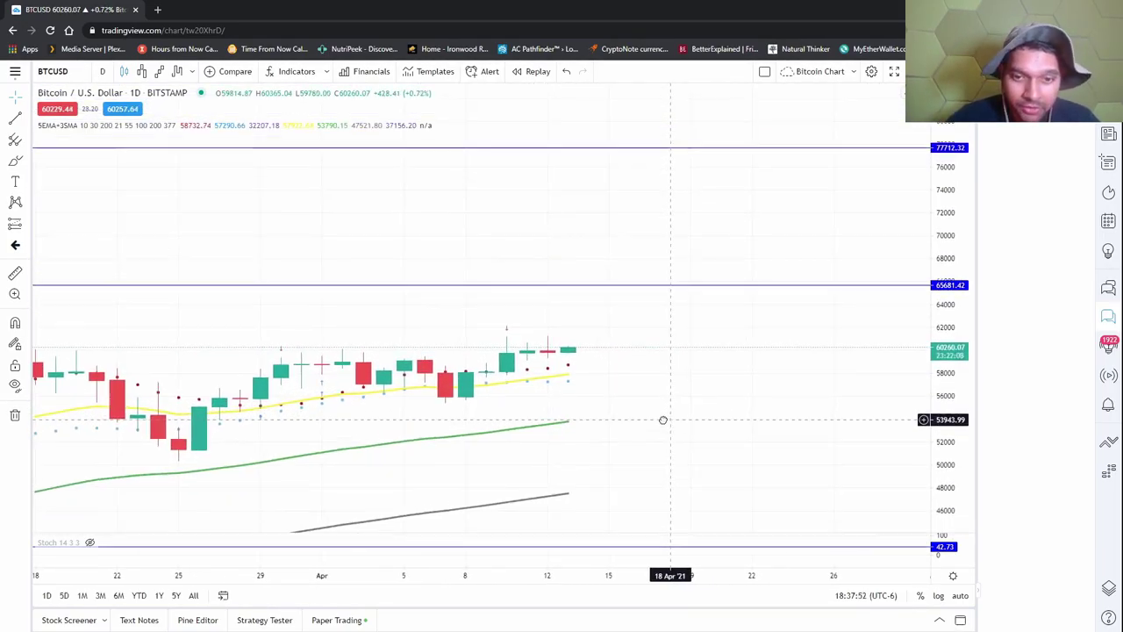
- Check the SMA and EMA length inputs of the 5EMA+3SMA indicator without changing them
{"action": "left_click_drag", "start_coordinate": [587, 418], "coordinate": [589, 306]}
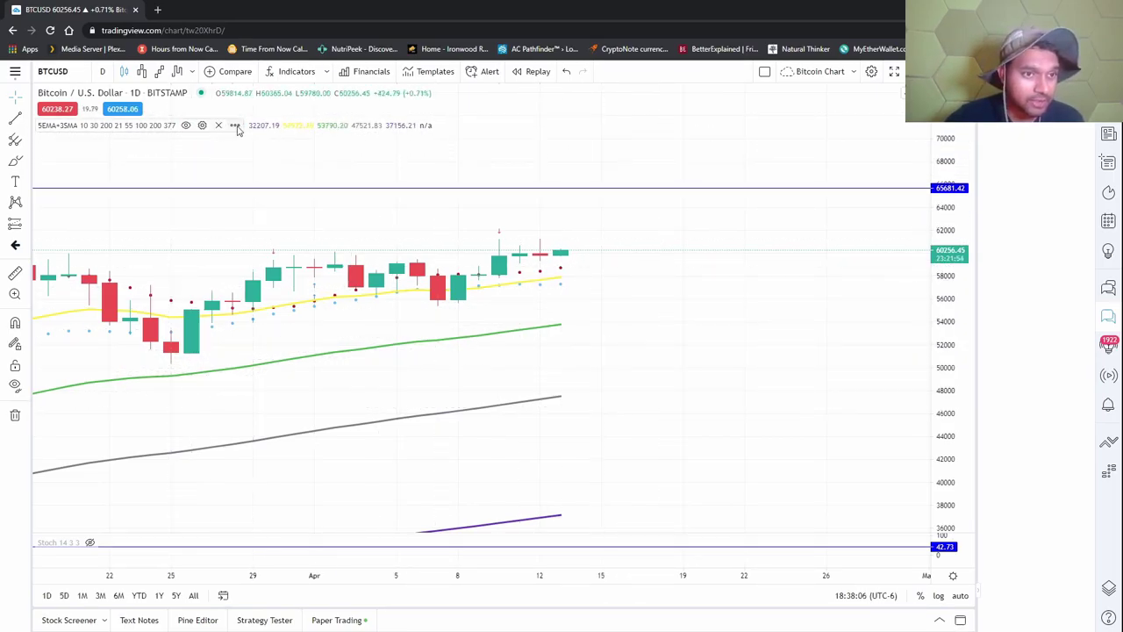
{"action": "left_click", "coordinate": [205, 127]}
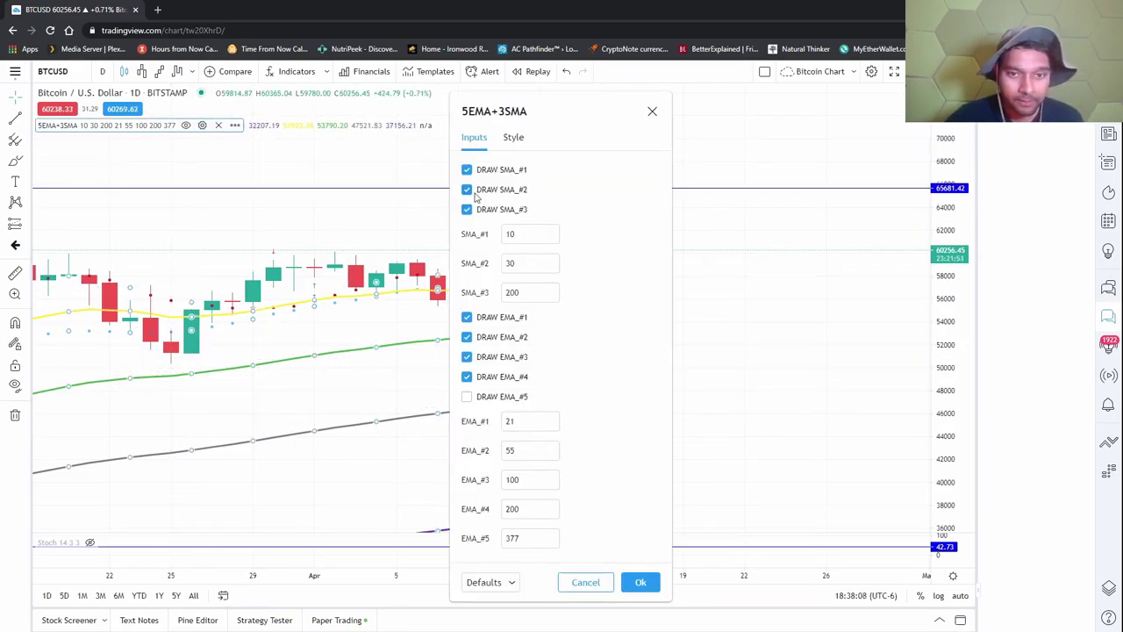
{"action": "left_click", "coordinate": [652, 114]}
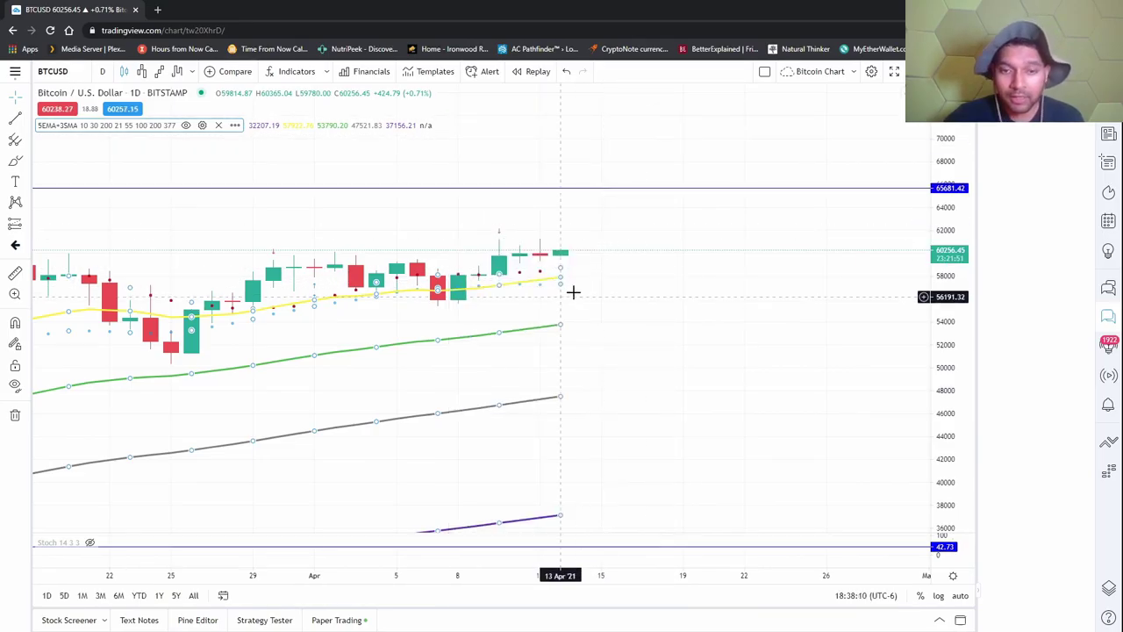
- Switch the Bitcoin chart from candles to Renko and examine the most recent bricks
{"action": "left_click", "coordinate": [159, 71]}
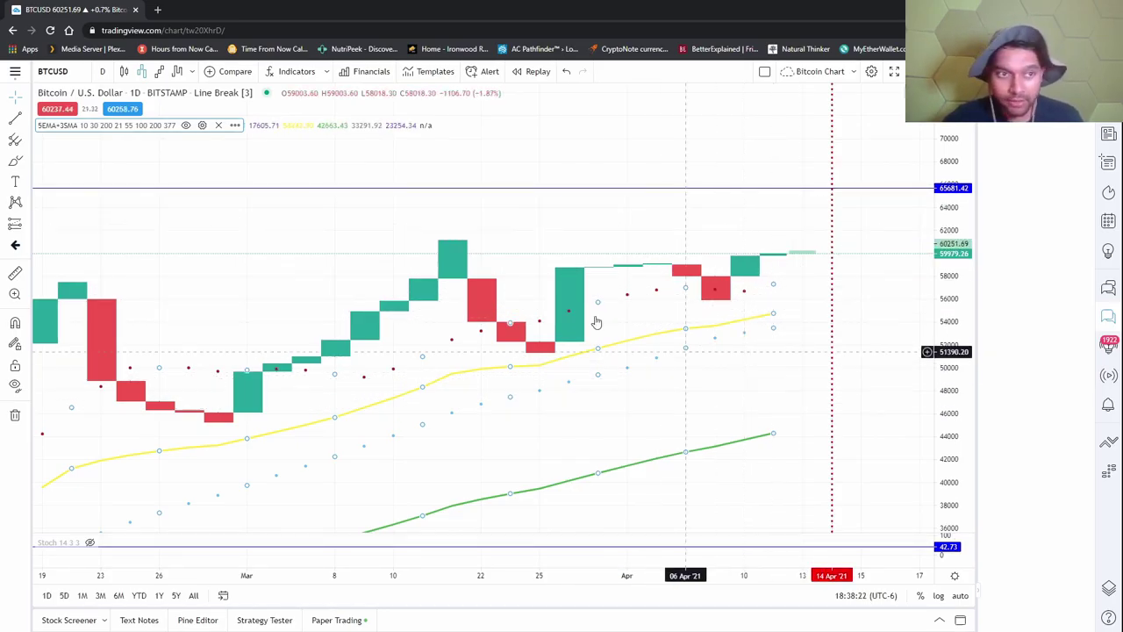
{"action": "left_click", "coordinate": [159, 71]}
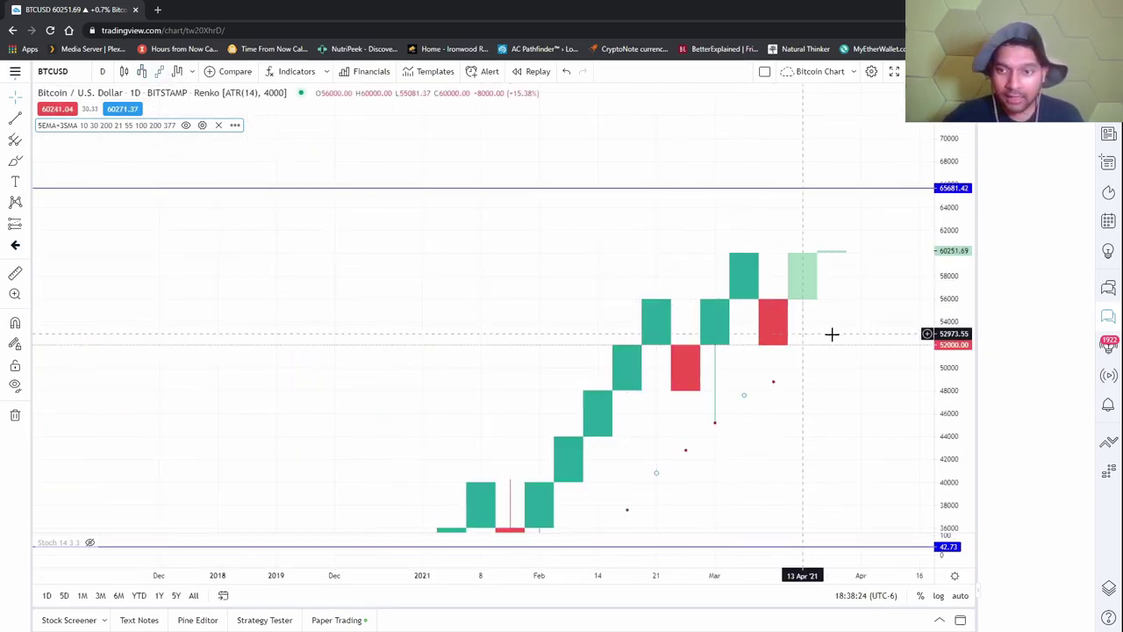
{"action": "left_click_drag", "start_coordinate": [833, 333], "coordinate": [648, 356]}
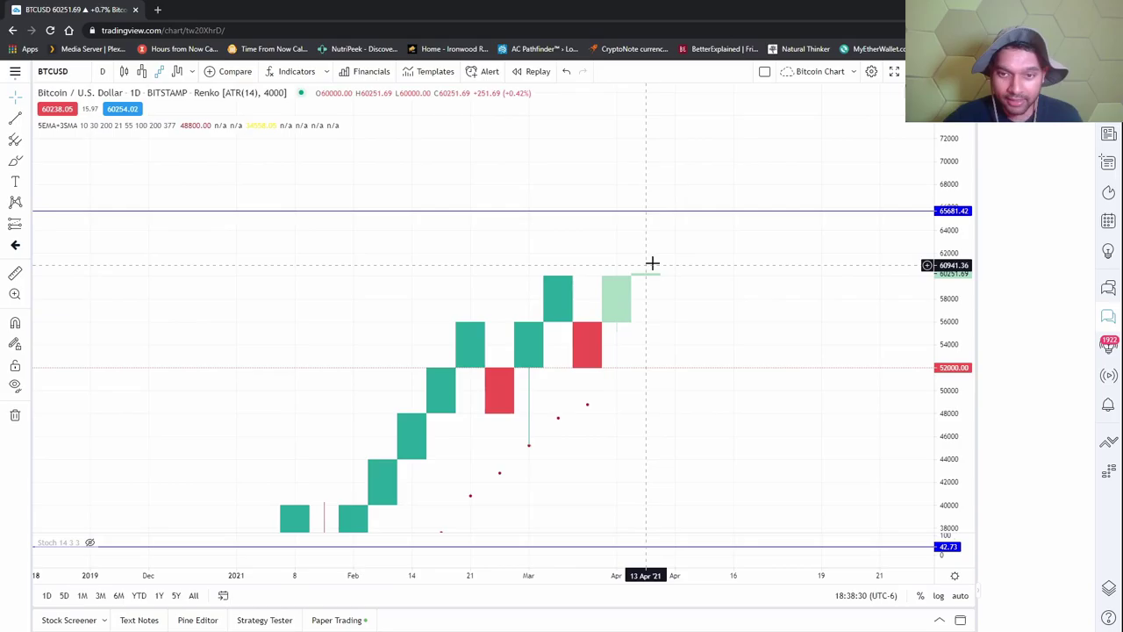
{"action": "scroll", "coordinate": [821, 319], "scroll_direction": "down", "scroll_amount": 2}
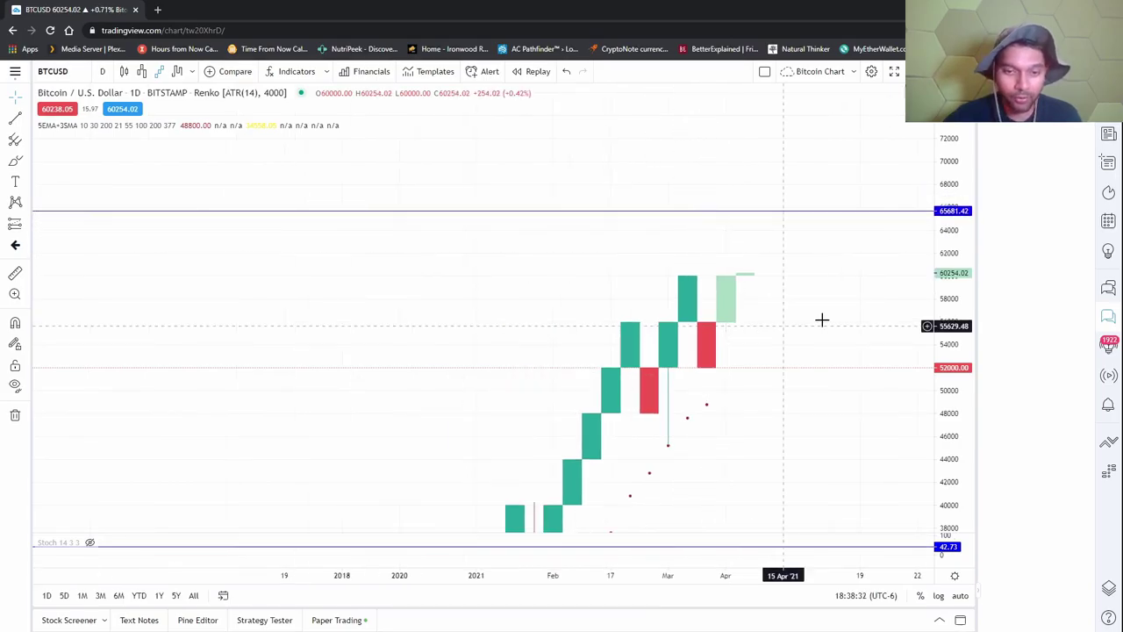
{"action": "left_click_drag", "start_coordinate": [822, 319], "coordinate": [682, 245]}
{"action": "left_click_drag", "start_coordinate": [925, 198], "coordinate": [890, 231]}
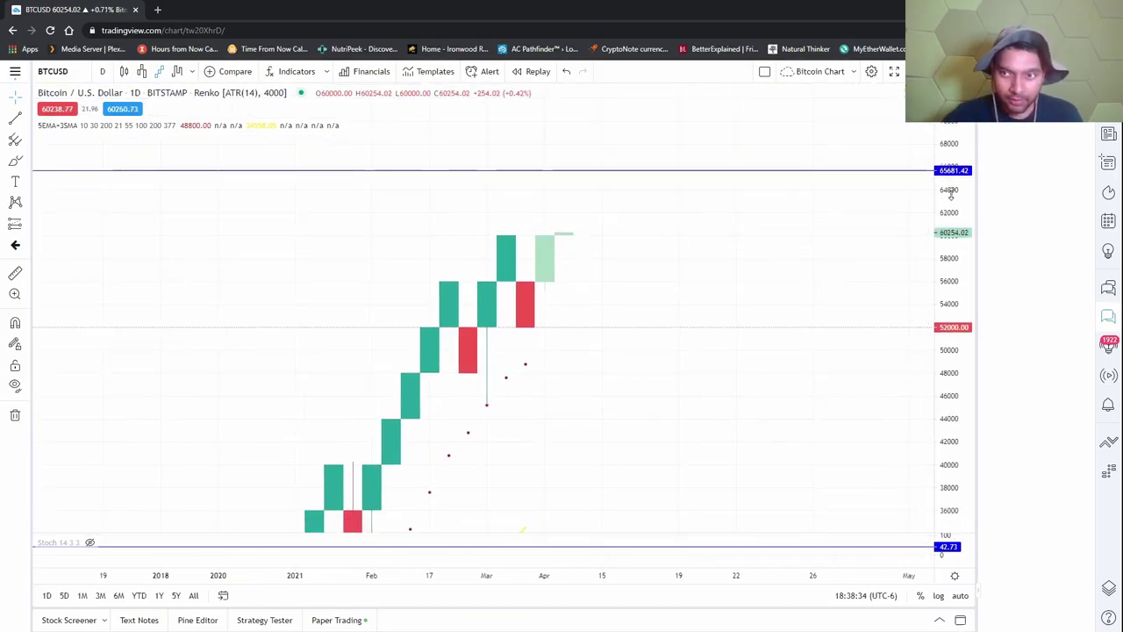
{"action": "left_click_drag", "start_coordinate": [951, 195], "coordinate": [949, 301]}
{"action": "left_click_drag", "start_coordinate": [682, 278], "coordinate": [659, 292]}
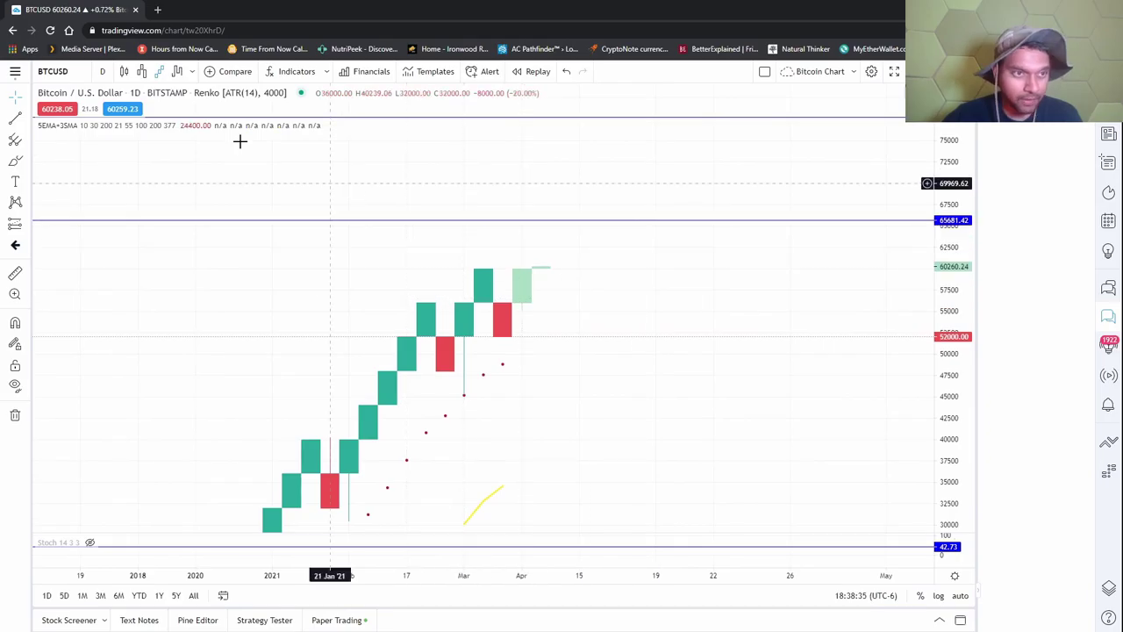
- Switch the Bitcoin chart to Kagi and examine the most recent lines against the level at 65681.42
{"action": "left_click", "coordinate": [176, 73]}
{"action": "scroll", "coordinate": [677, 316], "scroll_direction": "up", "scroll_amount": 3}
{"action": "left_click_drag", "start_coordinate": [787, 363], "coordinate": [517, 345]}
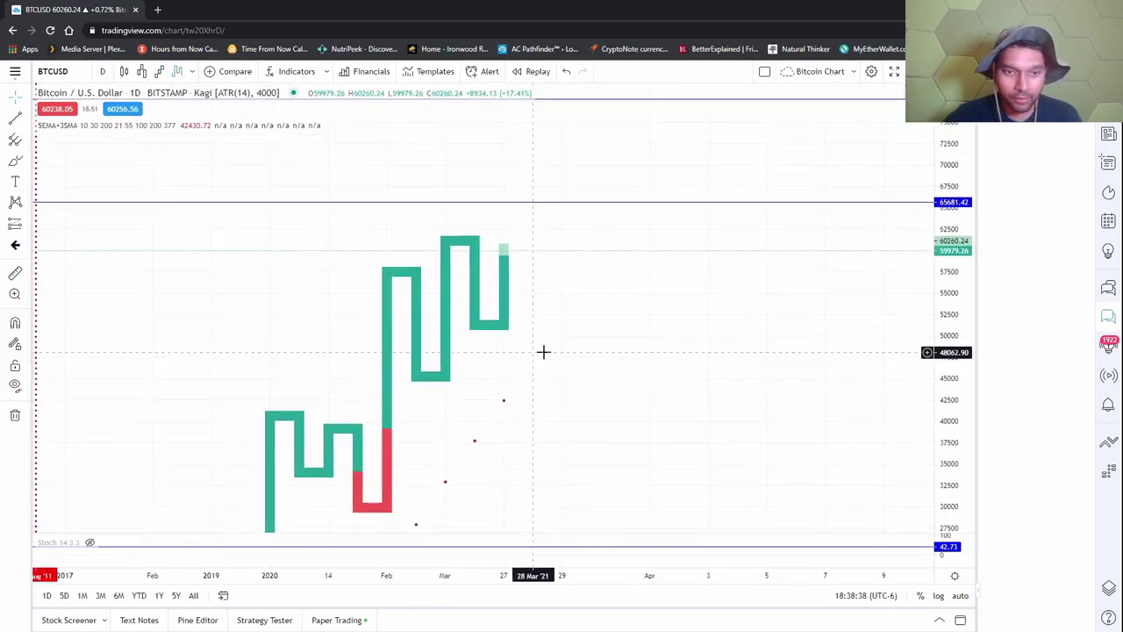
{"action": "scroll", "coordinate": [620, 368], "scroll_direction": "left", "scroll_amount": 3}
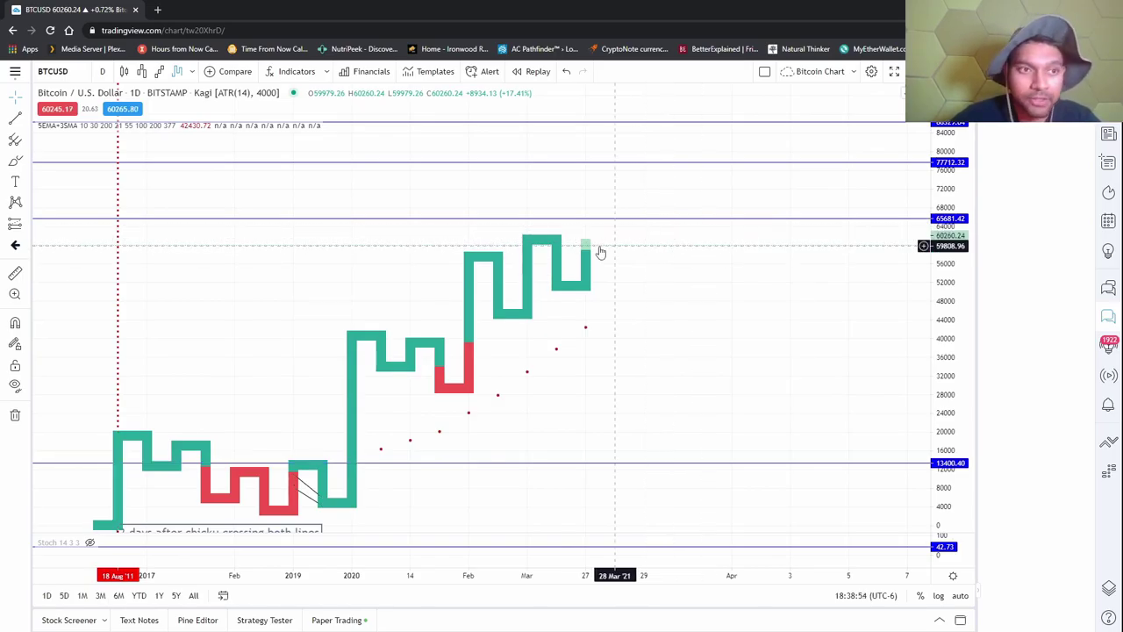
- Return the Bitcoin chart to candles and change its interval to 4 hours
{"action": "left_click", "coordinate": [124, 72]}
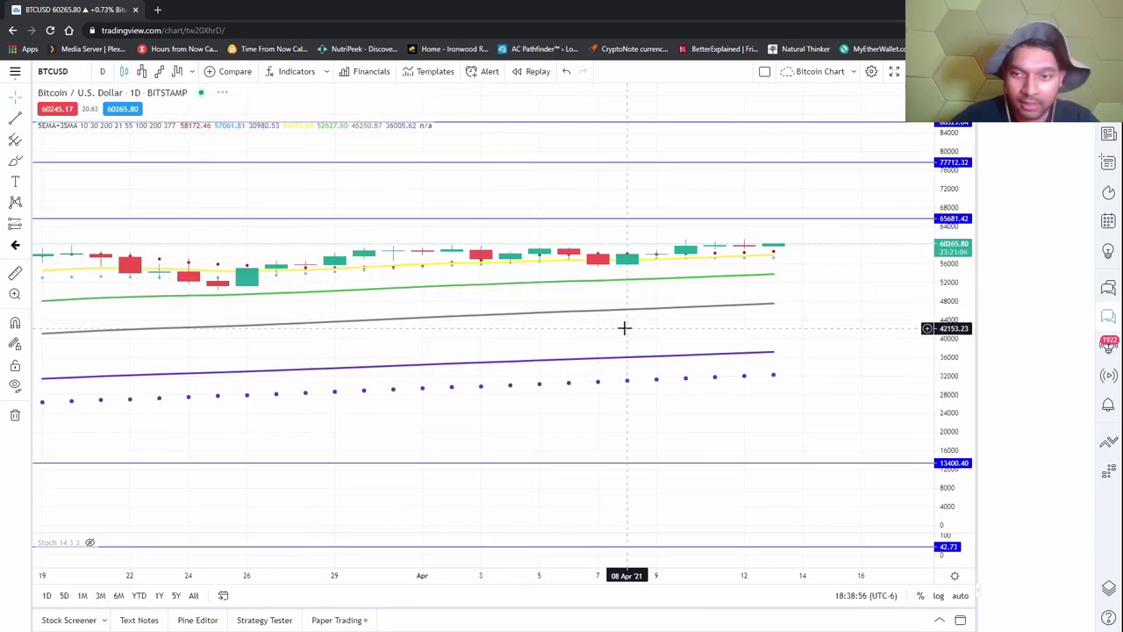
{"action": "scroll", "coordinate": [624, 328], "scroll_direction": "down", "scroll_amount": 20}
{"action": "left_click_drag", "start_coordinate": [857, 419], "coordinate": [497, 332]}
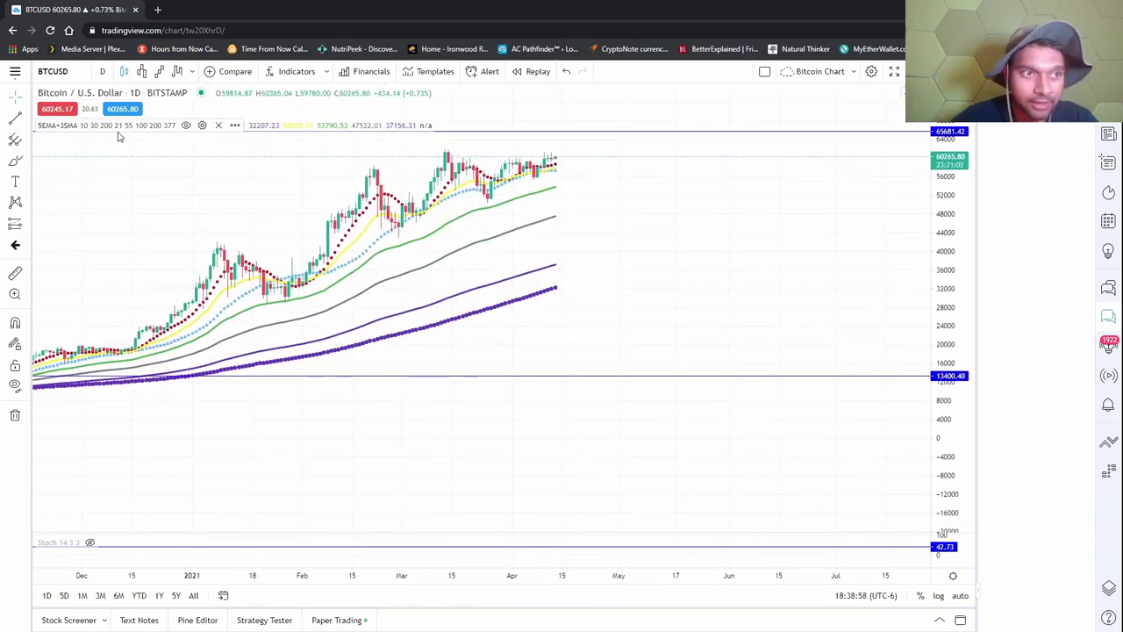
{"action": "left_click", "coordinate": [102, 72]}
{"action": "left_click", "coordinate": [143, 203]}
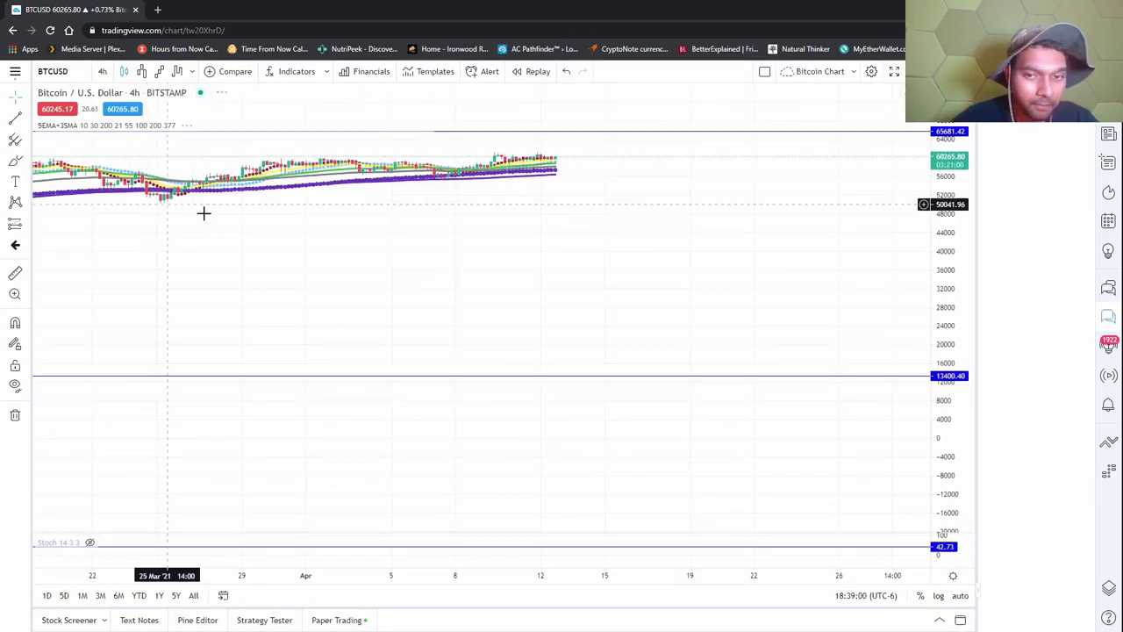
{"action": "scroll", "coordinate": [579, 293], "scroll_direction": "down", "scroll_amount": 14}
{"action": "left_click_drag", "start_coordinate": [804, 286], "coordinate": [576, 324]}
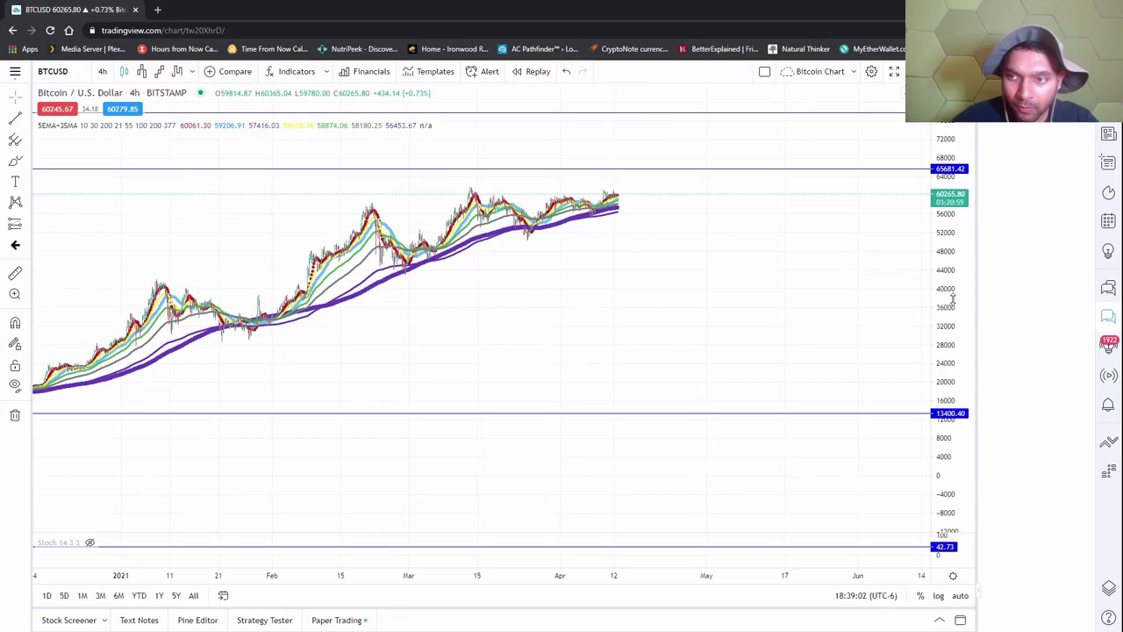
- Examine the recent BTCUSD 4-hour candles up close against the moving averages
{"action": "left_click_drag", "start_coordinate": [954, 299], "coordinate": [956, 26]}
{"action": "scroll", "coordinate": [581, 235], "scroll_direction": "up", "scroll_amount": 4}
{"action": "left_click_drag", "start_coordinate": [581, 235], "coordinate": [679, 404]}
{"action": "scroll", "coordinate": [606, 377], "scroll_direction": "up", "scroll_amount": 4}
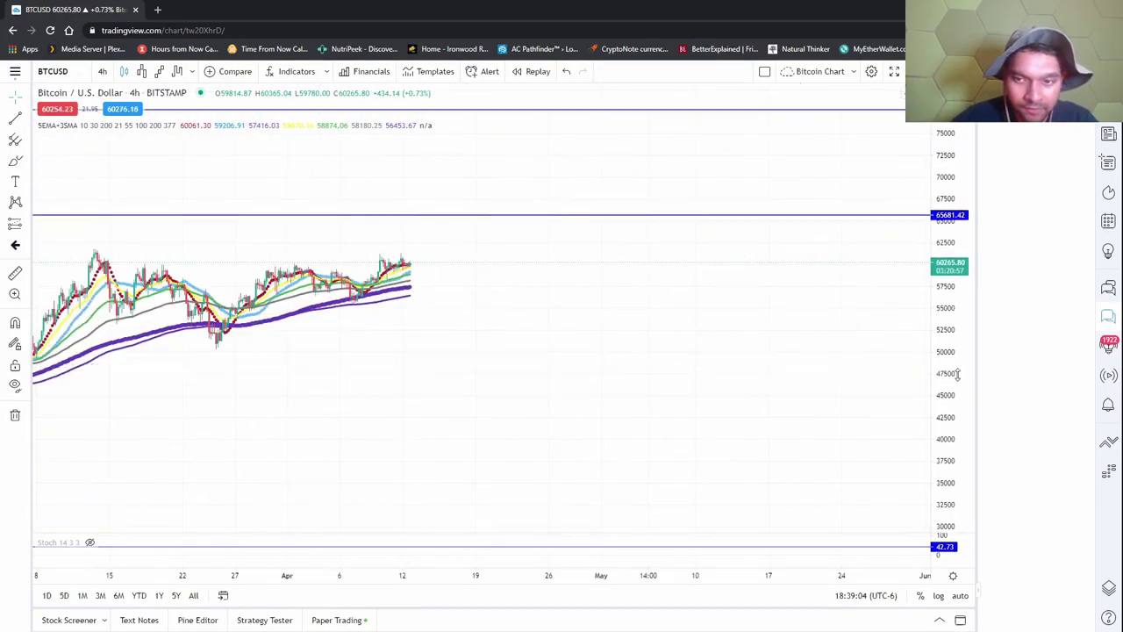
{"action": "left_click_drag", "start_coordinate": [957, 375], "coordinate": [950, 30]}
{"action": "scroll", "coordinate": [489, 324], "scroll_direction": "up", "scroll_amount": 2}
{"action": "left_click_drag", "start_coordinate": [480, 304], "coordinate": [568, 366]}
{"action": "scroll", "coordinate": [631, 412], "scroll_direction": "up", "scroll_amount": 1}
{"action": "scroll", "coordinate": [744, 379], "scroll_direction": "up", "scroll_amount": 5}
{"action": "scroll", "coordinate": [527, 354], "scroll_direction": "up", "scroll_amount": 2}
{"action": "left_click_drag", "start_coordinate": [494, 340], "coordinate": [613, 346]}
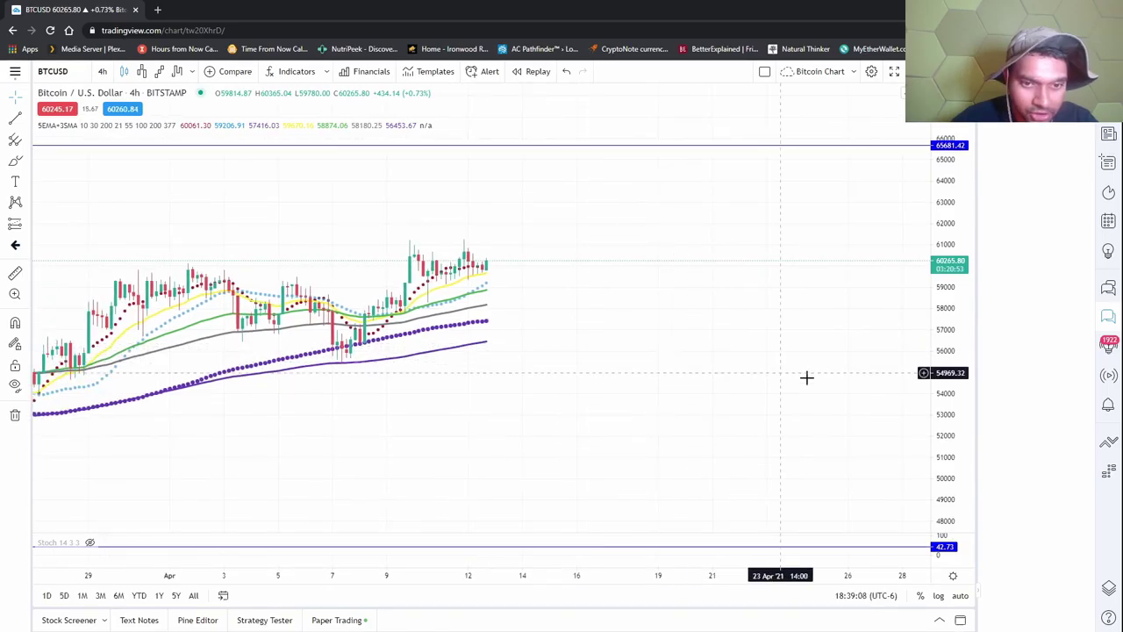
{"action": "left_click_drag", "start_coordinate": [953, 391], "coordinate": [950, 300]}
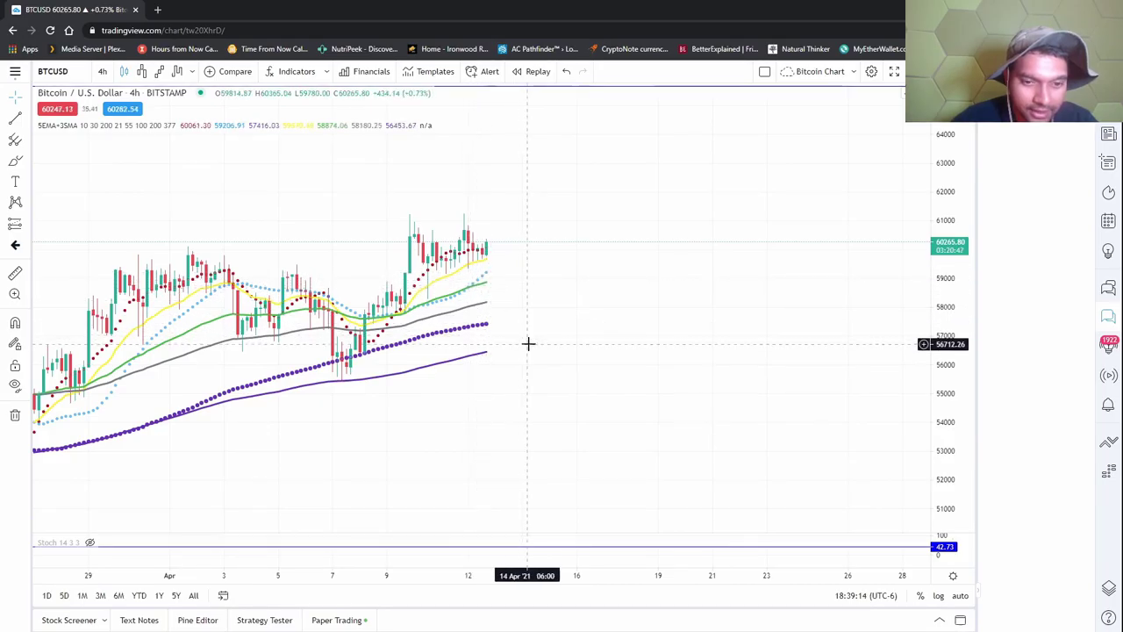
{"action": "scroll", "coordinate": [489, 268], "scroll_direction": "up", "scroll_amount": 3}
{"action": "left_click_drag", "start_coordinate": [946, 344], "coordinate": [948, 210]}
{"action": "double_click", "coordinate": [949, 211]}
{"action": "scroll", "coordinate": [614, 419], "scroll_direction": "down", "scroll_amount": 5}
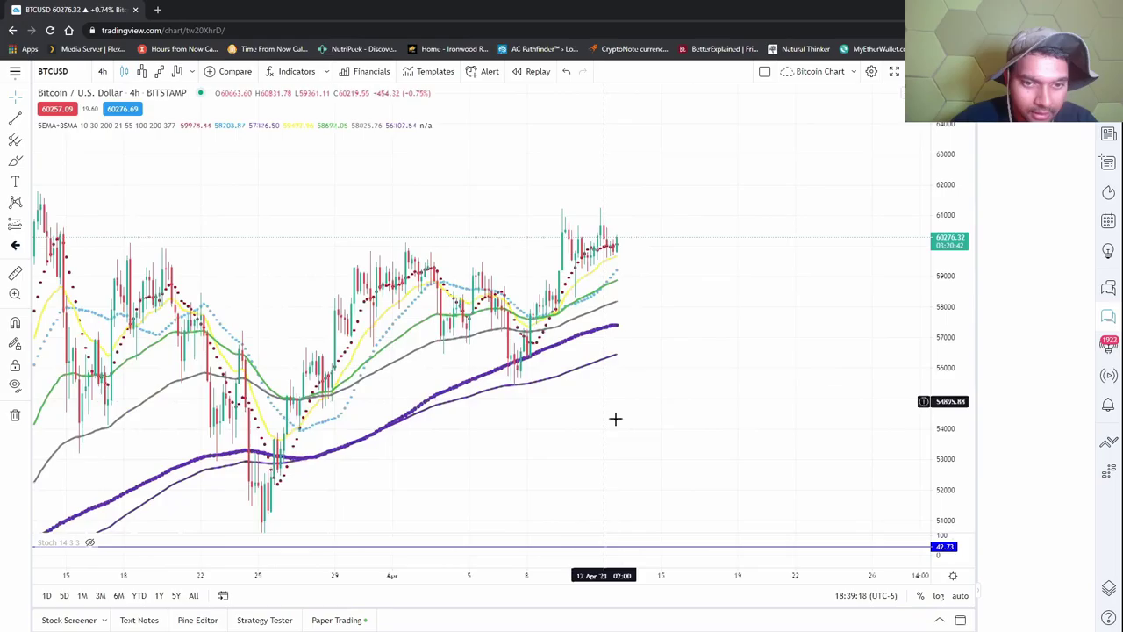
- Load the saved ETH Chart layout
{"action": "left_click", "coordinate": [15, 71]}
{"action": "mouse_move", "coordinate": [109, 78]}
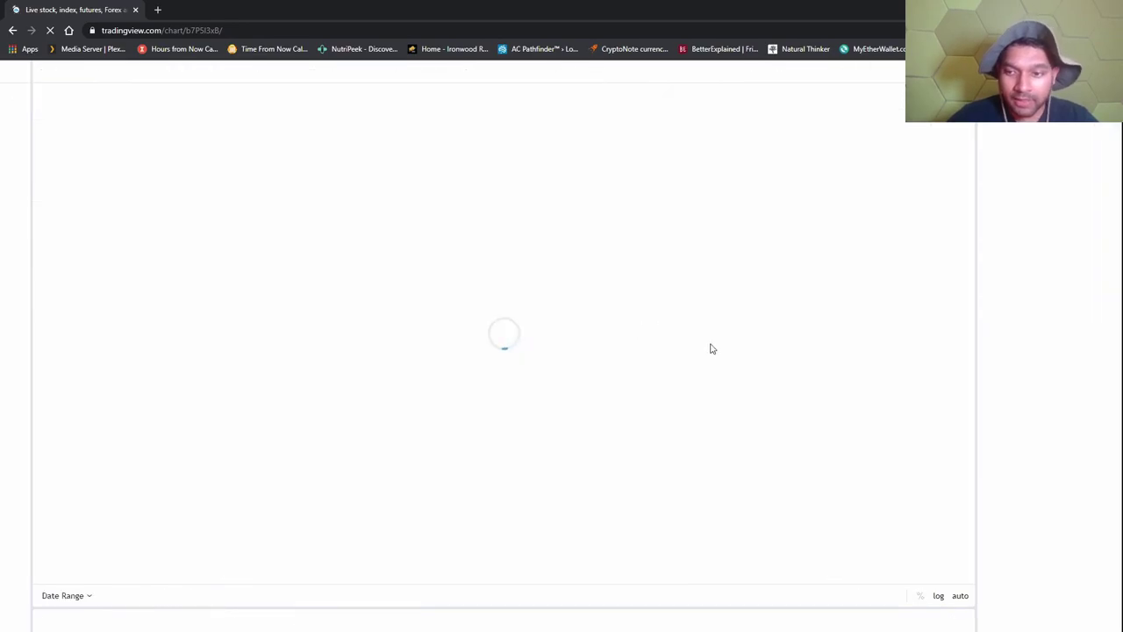
{"action": "scroll", "coordinate": [751, 353], "scroll_direction": "up", "scroll_amount": 5}
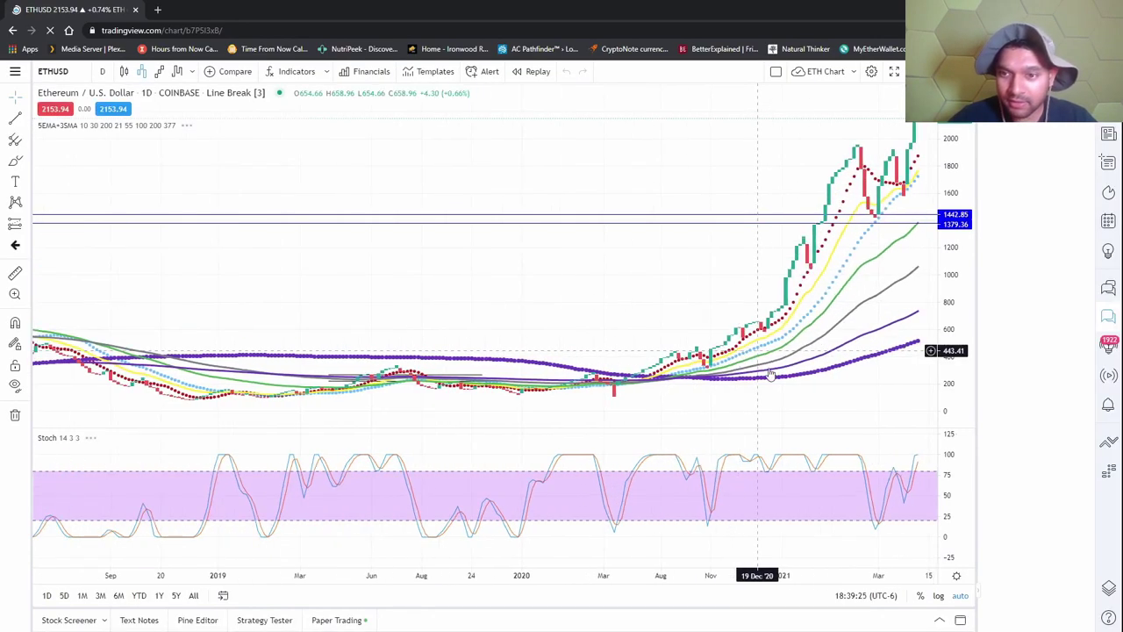
- Undo the accidental move of the 1024.43 price line and examine the recent Ethereum Line Break bars around the purple zone
{"action": "left_click_drag", "start_coordinate": [899, 271], "coordinate": [622, 329]}
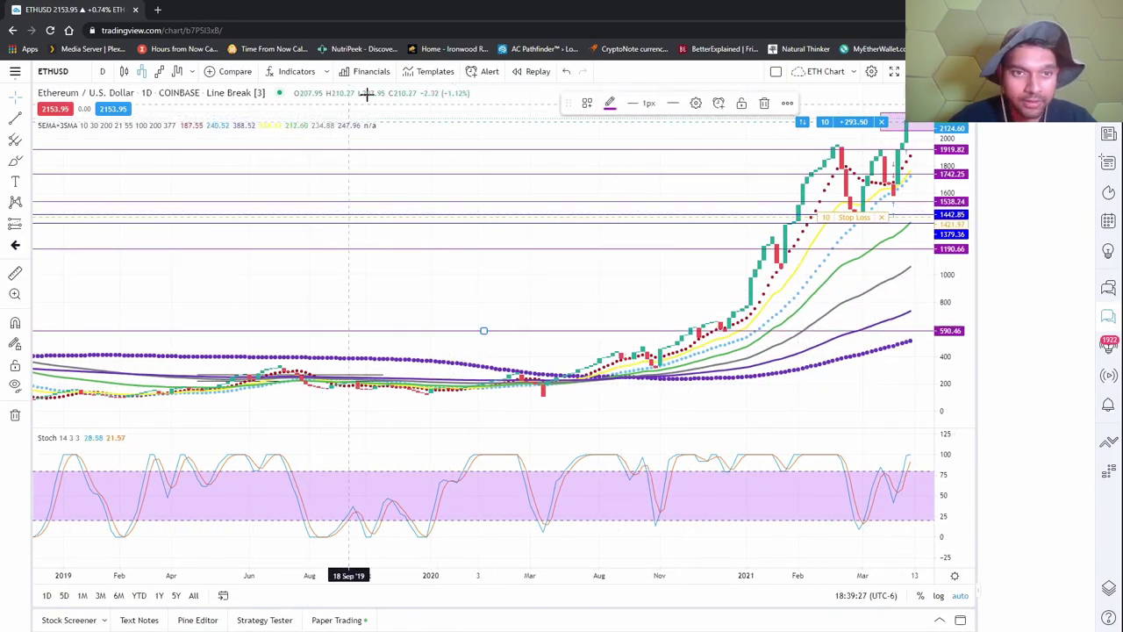
{"action": "left_click", "coordinate": [565, 71]}
{"action": "left_click_drag", "start_coordinate": [733, 342], "coordinate": [380, 342]}
{"action": "left_click_drag", "start_coordinate": [957, 192], "coordinate": [944, 282]}
{"action": "left_click_drag", "start_coordinate": [711, 334], "coordinate": [721, 400]}
{"action": "scroll", "coordinate": [562, 198], "scroll_direction": "up", "scroll_amount": 4}
{"action": "left_click_drag", "start_coordinate": [562, 196], "coordinate": [665, 195]}
{"action": "left_click_drag", "start_coordinate": [952, 347], "coordinate": [952, 226]}
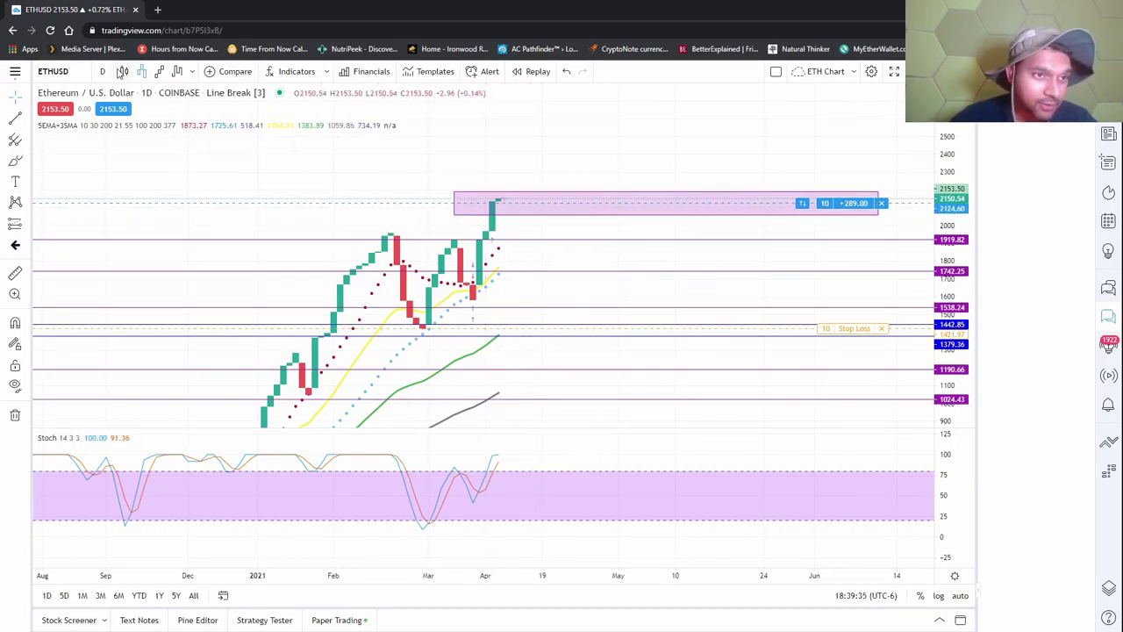
- Switch the Ethereum chart to candles and examine the recent daily candles inside the purple zone
{"action": "left_click", "coordinate": [121, 72]}
{"action": "scroll", "coordinate": [658, 253], "scroll_direction": "up", "scroll_amount": 5}
{"action": "left_click_drag", "start_coordinate": [771, 316], "coordinate": [446, 324]}
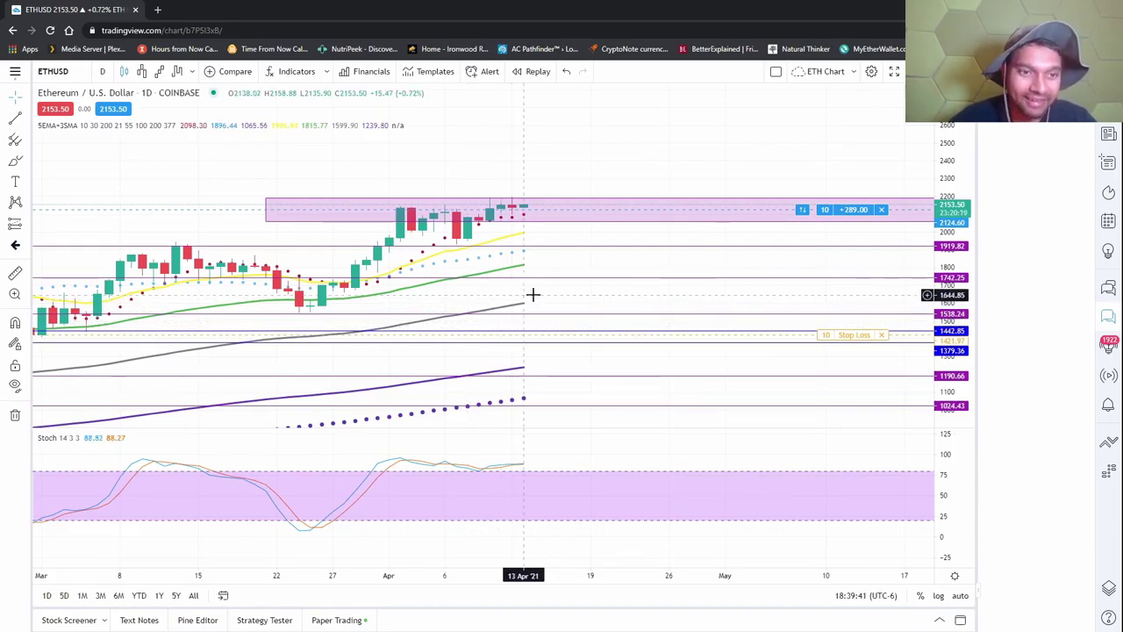
{"action": "left_click", "coordinate": [551, 219]}
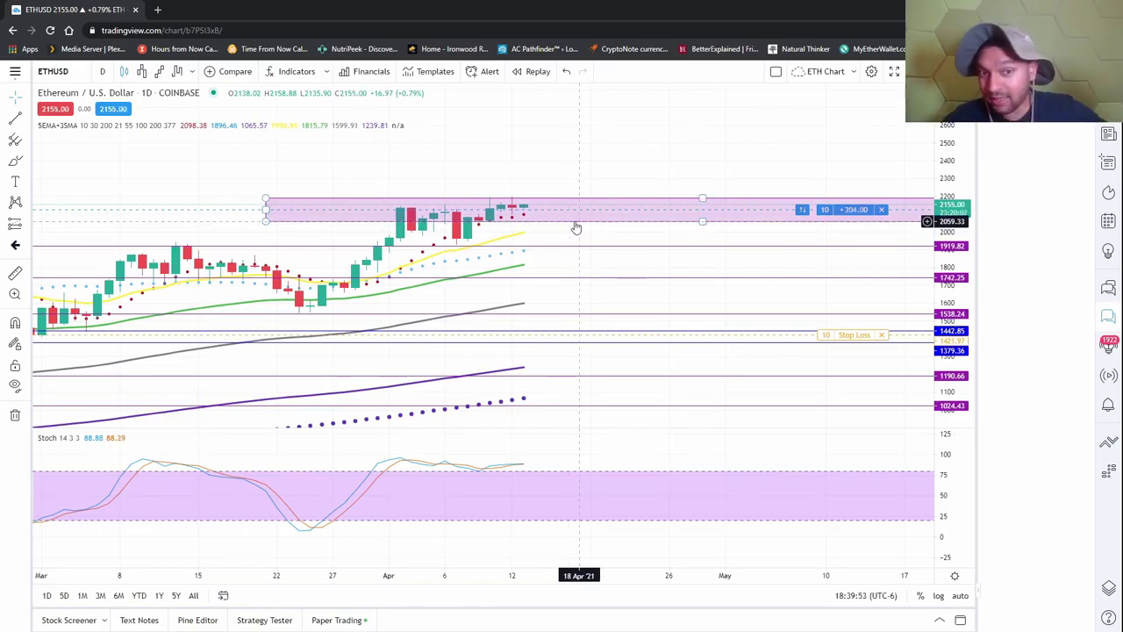
{"action": "left_click", "coordinate": [542, 232]}
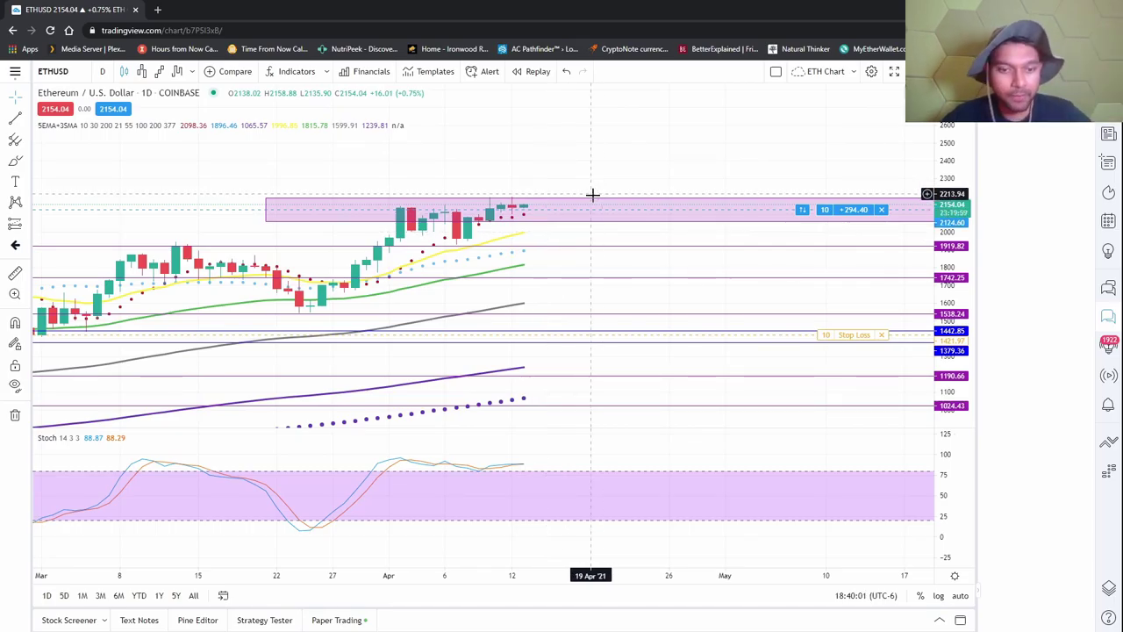
- Compare Ethereum's latest price action against the purple zone in the Line Break, Renko and Kagi chart styles
{"action": "left_click", "coordinate": [140, 72]}
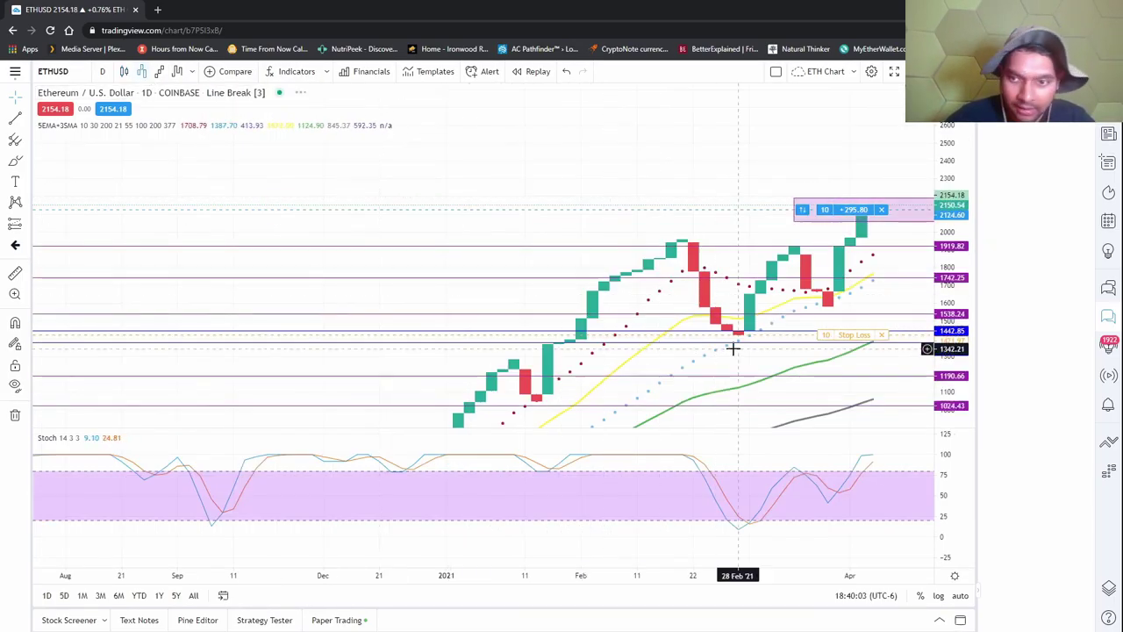
{"action": "left_click_drag", "start_coordinate": [862, 384], "coordinate": [514, 321]}
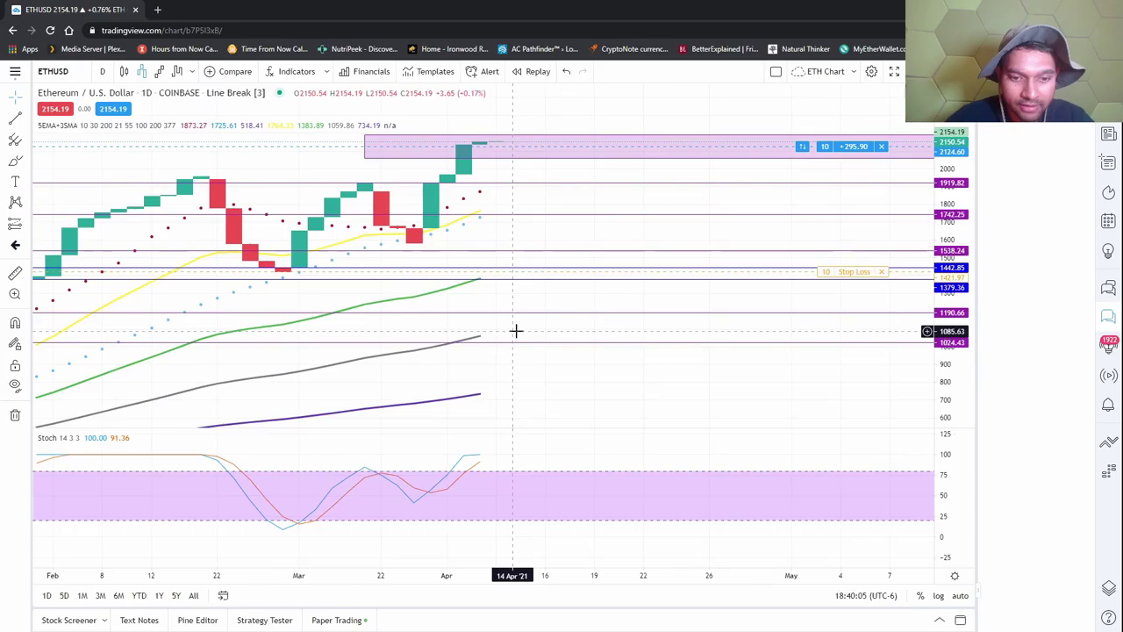
{"action": "left_click", "coordinate": [159, 72]}
{"action": "scroll", "coordinate": [672, 395], "scroll_direction": "up", "scroll_amount": 4}
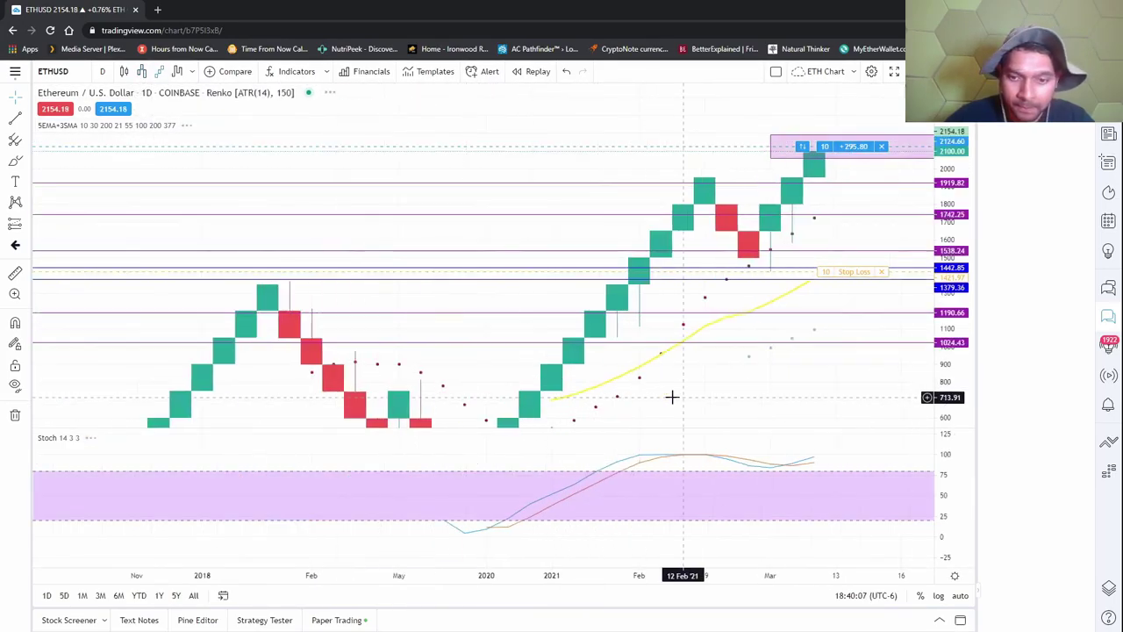
{"action": "left_click_drag", "start_coordinate": [835, 390], "coordinate": [535, 421]}
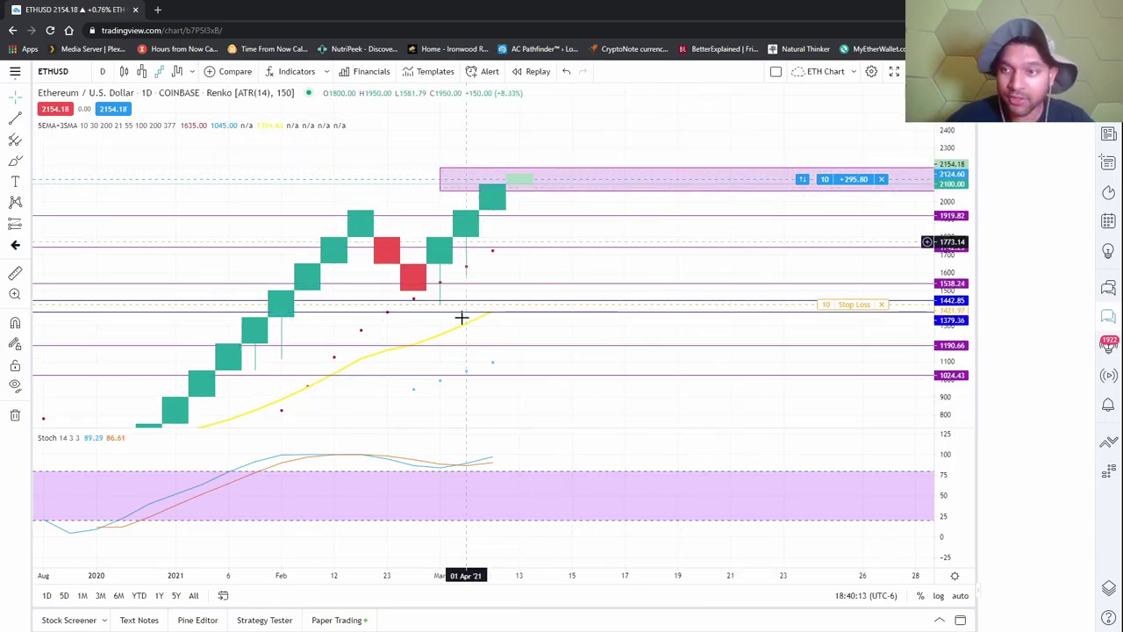
{"action": "left_click_drag", "start_coordinate": [624, 366], "coordinate": [532, 377]}
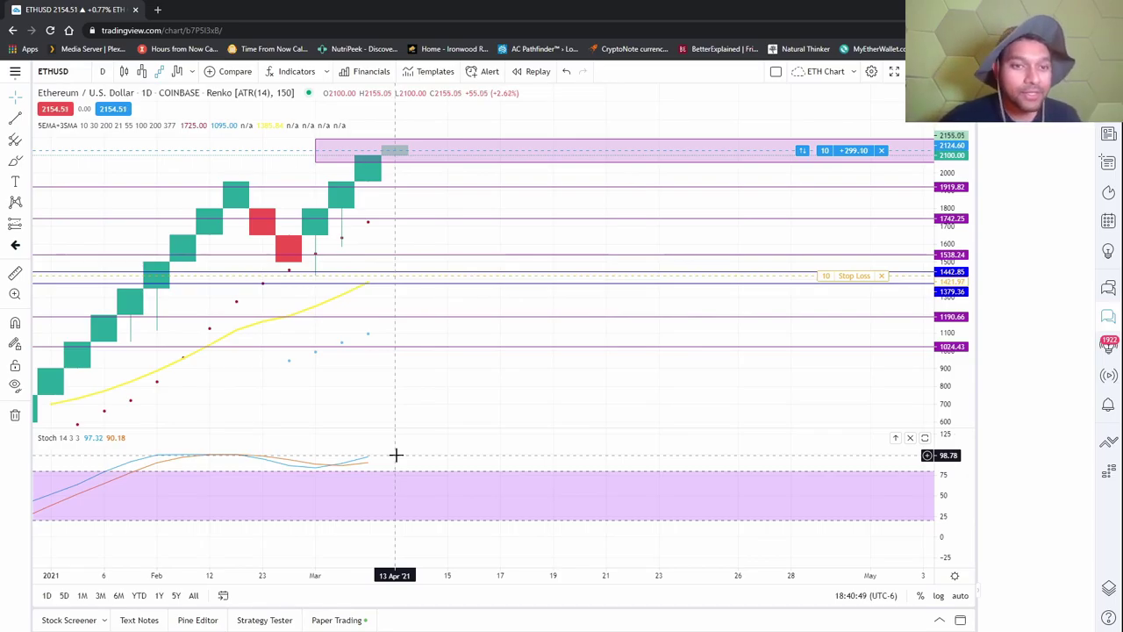
{"action": "left_click_drag", "start_coordinate": [454, 365], "coordinate": [511, 429]}
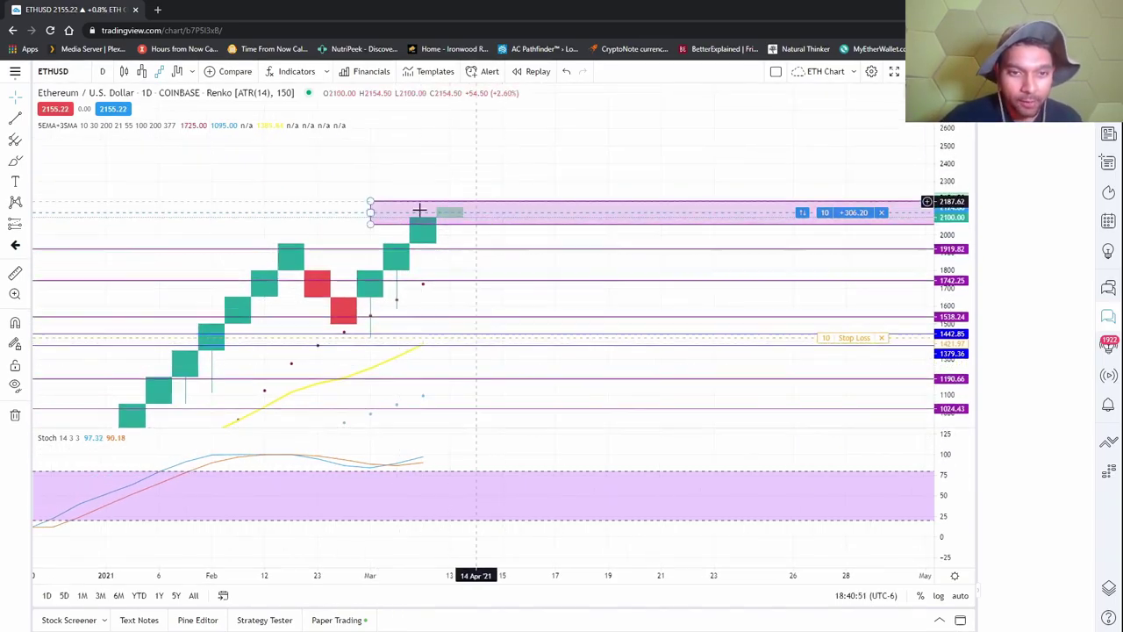
{"action": "left_click", "coordinate": [180, 71]}
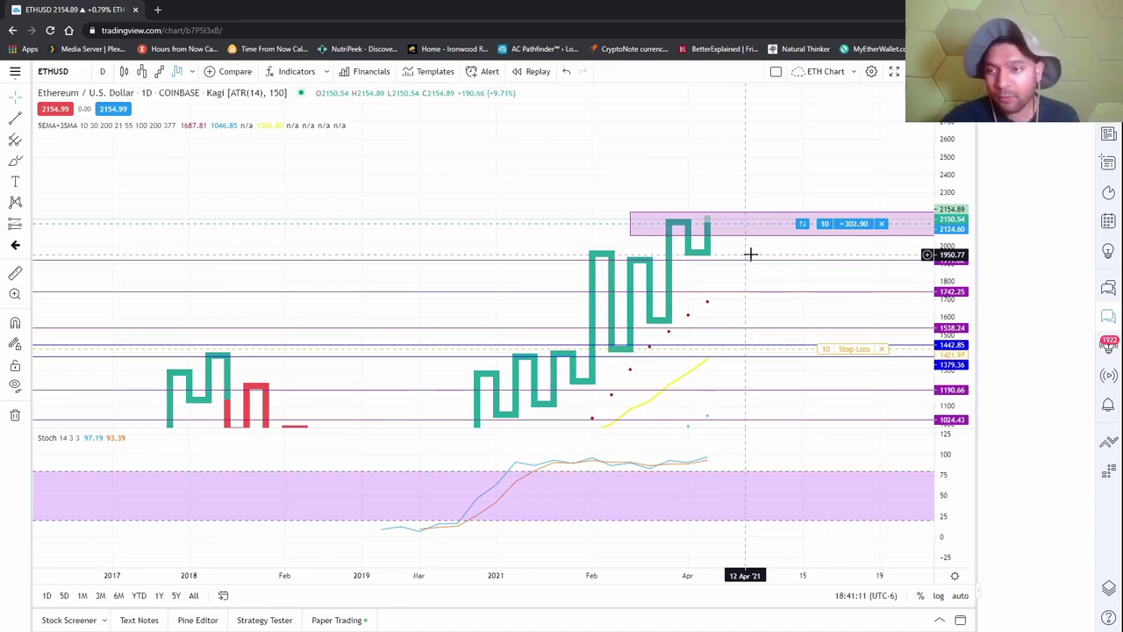
- Load the saved DogeCharts layout
{"action": "left_click", "coordinate": [15, 71]}
{"action": "mouse_move", "coordinate": [71, 84]}
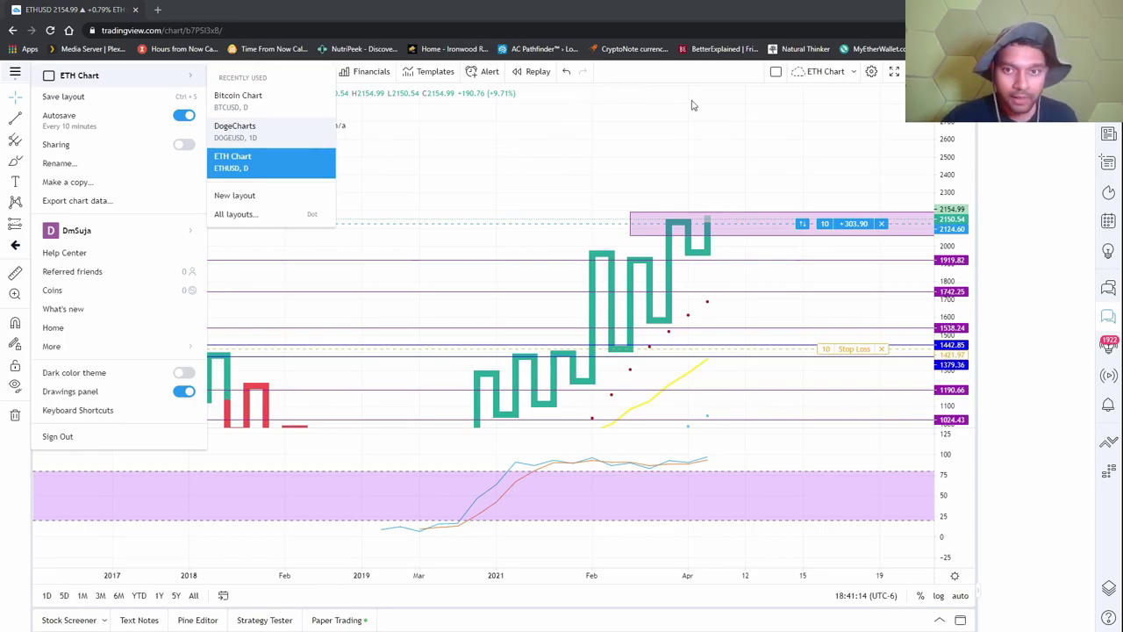
{"action": "left_click", "coordinate": [623, 104]}
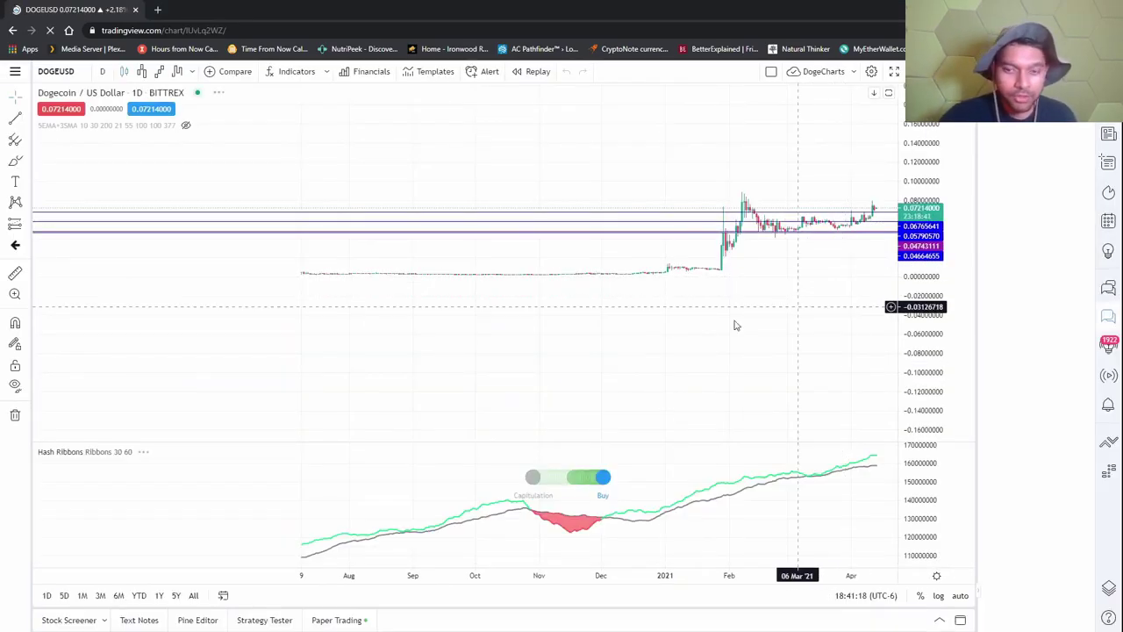
- Examine the recent DOGEUSD daily candles up close against the take profit, stop loss and horizontal price levels
{"action": "left_click_drag", "start_coordinate": [446, 363], "coordinate": [392, 356]}
{"action": "left_click_drag", "start_coordinate": [912, 307], "coordinate": [912, 155]}
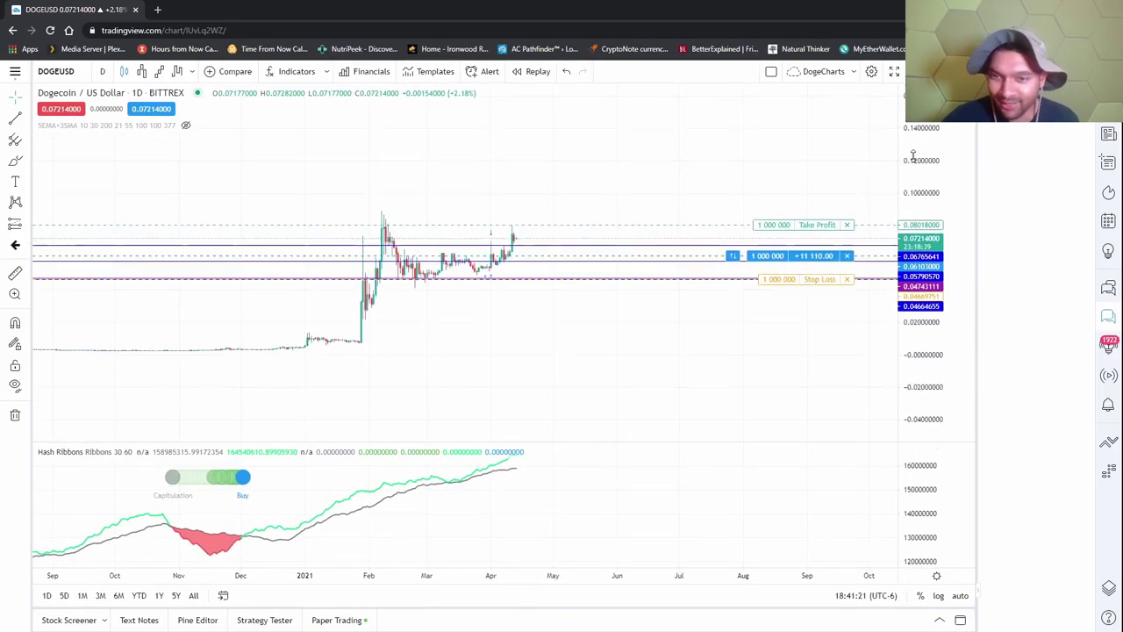
{"action": "left_click_drag", "start_coordinate": [916, 351], "coordinate": [916, 215]}
{"action": "scroll", "coordinate": [607, 341], "scroll_direction": "up", "scroll_amount": 2}
{"action": "left_click_drag", "start_coordinate": [609, 354], "coordinate": [612, 368]}
{"action": "scroll", "coordinate": [496, 371], "scroll_direction": "up", "scroll_amount": 2}
{"action": "left_click_drag", "start_coordinate": [409, 344], "coordinate": [655, 343]}
{"action": "scroll", "coordinate": [582, 341], "scroll_direction": "up", "scroll_amount": 2}
{"action": "scroll", "coordinate": [491, 320], "scroll_direction": "up", "scroll_amount": 2}
{"action": "left_click_drag", "start_coordinate": [444, 312], "coordinate": [550, 303]}
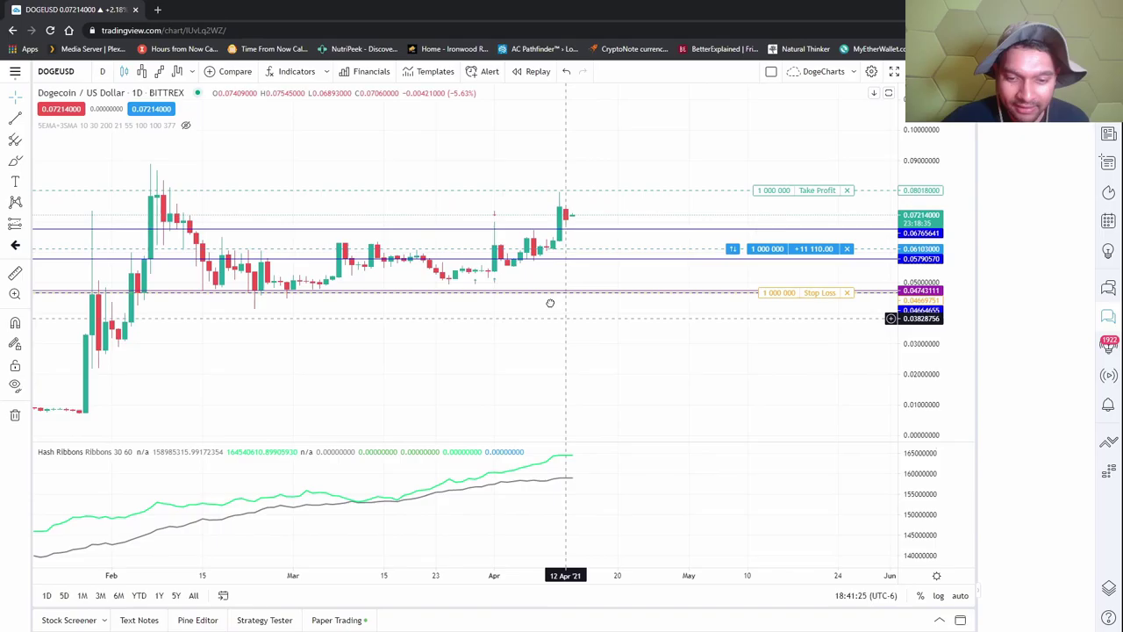
{"action": "left_click_drag", "start_coordinate": [514, 338], "coordinate": [488, 376]}
{"action": "left_click_drag", "start_coordinate": [424, 314], "coordinate": [424, 312]}
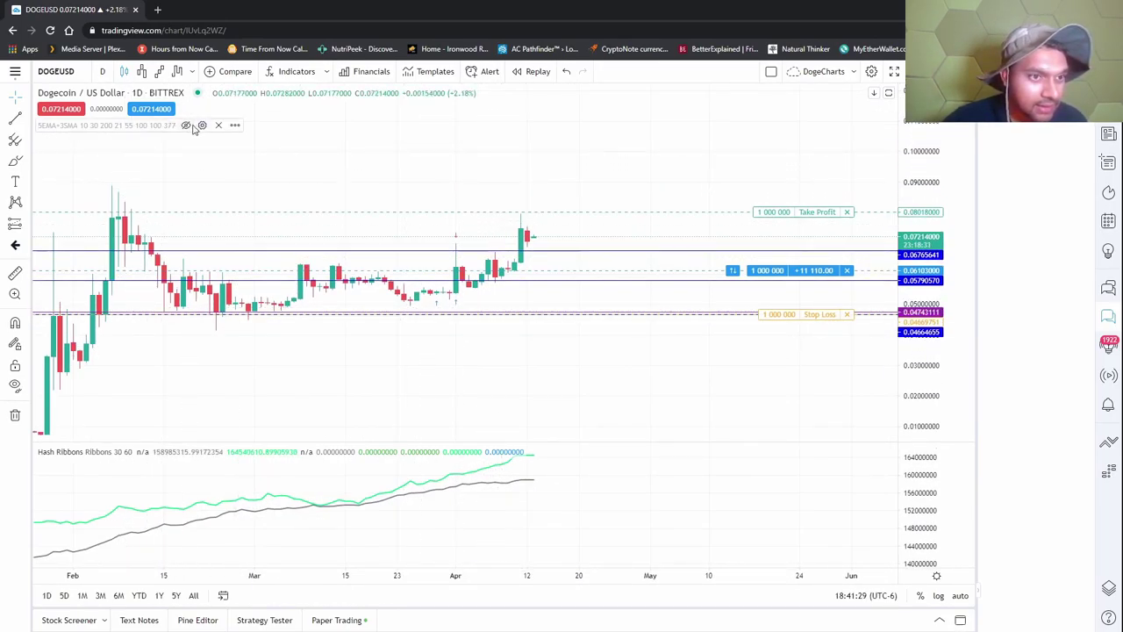
- Remove the hidden 5EMA+3SMA indicator from the Dogecoin chart and add a fresh copy from the favorite indicators
{"action": "left_click", "coordinate": [186, 124]}
{"action": "left_click", "coordinate": [218, 125]}
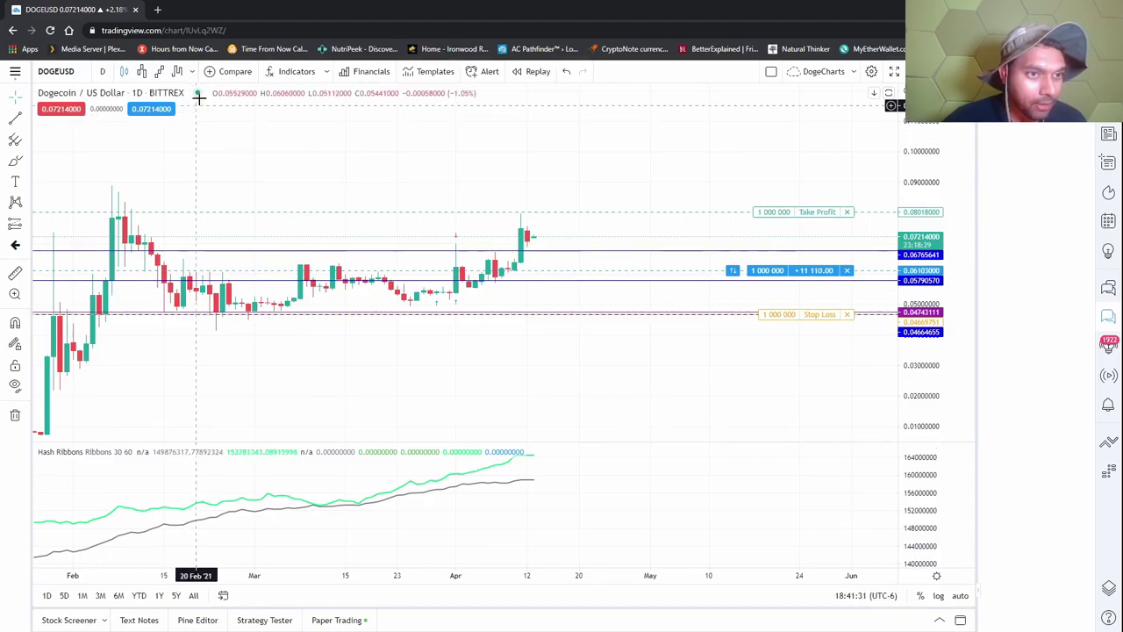
{"action": "left_click", "coordinate": [325, 72]}
{"action": "left_click", "coordinate": [394, 114]}
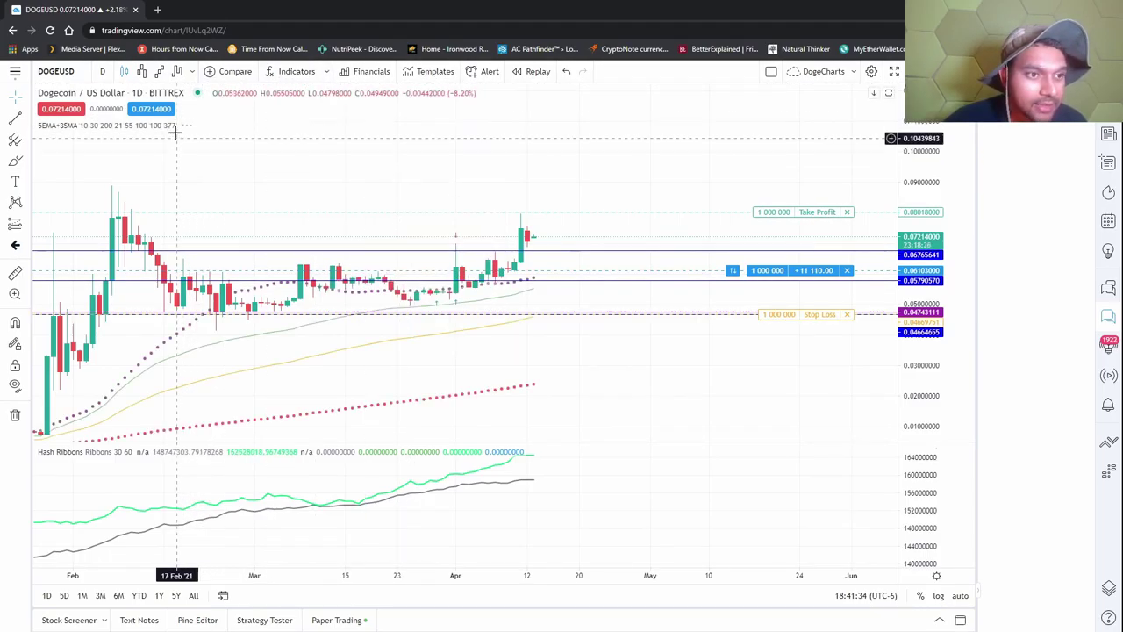
- Check the 5EMA+3SMA inputs without changing them and examine the recent Dogecoin candles against the moving averages
{"action": "left_click", "coordinate": [202, 125]}
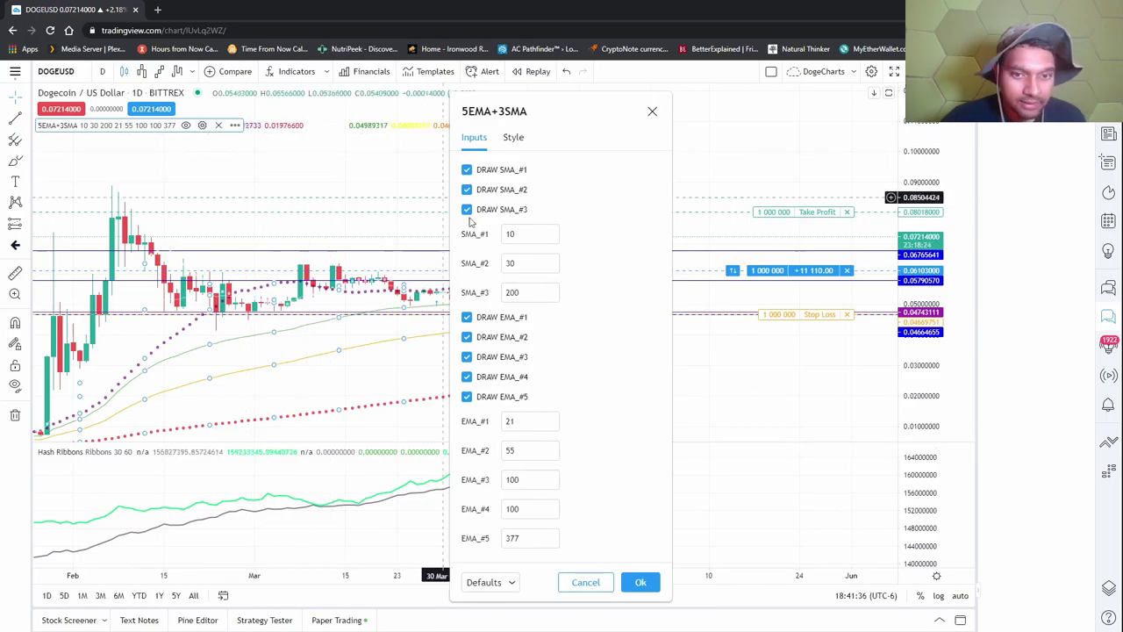
{"action": "left_click", "coordinate": [654, 112]}
{"action": "scroll", "coordinate": [517, 343], "scroll_direction": "up", "scroll_amount": 3}
{"action": "left_click_drag", "start_coordinate": [539, 365], "coordinate": [584, 356]}
{"action": "left_click_drag", "start_coordinate": [910, 357], "coordinate": [932, 207]}
{"action": "scroll", "coordinate": [514, 360], "scroll_direction": "down", "scroll_amount": 2}
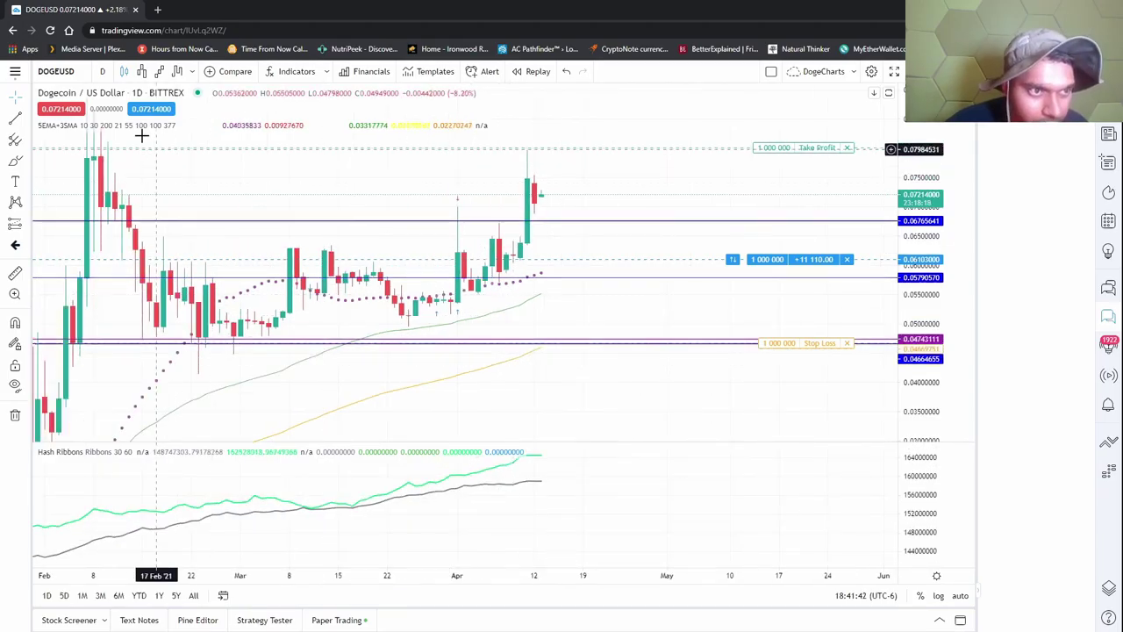
- Turn off every SMA and EMA line in the 5EMA+3SMA inputs, and lower the purple horizontal level to 0.04602999
{"action": "left_click", "coordinate": [202, 124]}
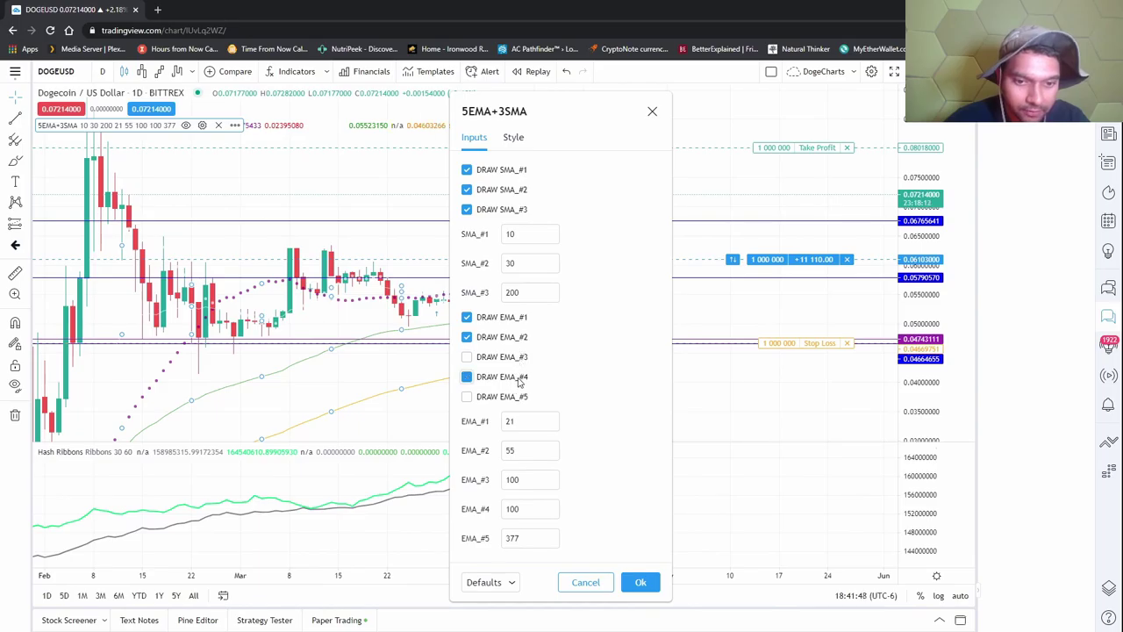
{"action": "left_click", "coordinate": [519, 318]}
{"action": "left_click", "coordinate": [519, 337]}
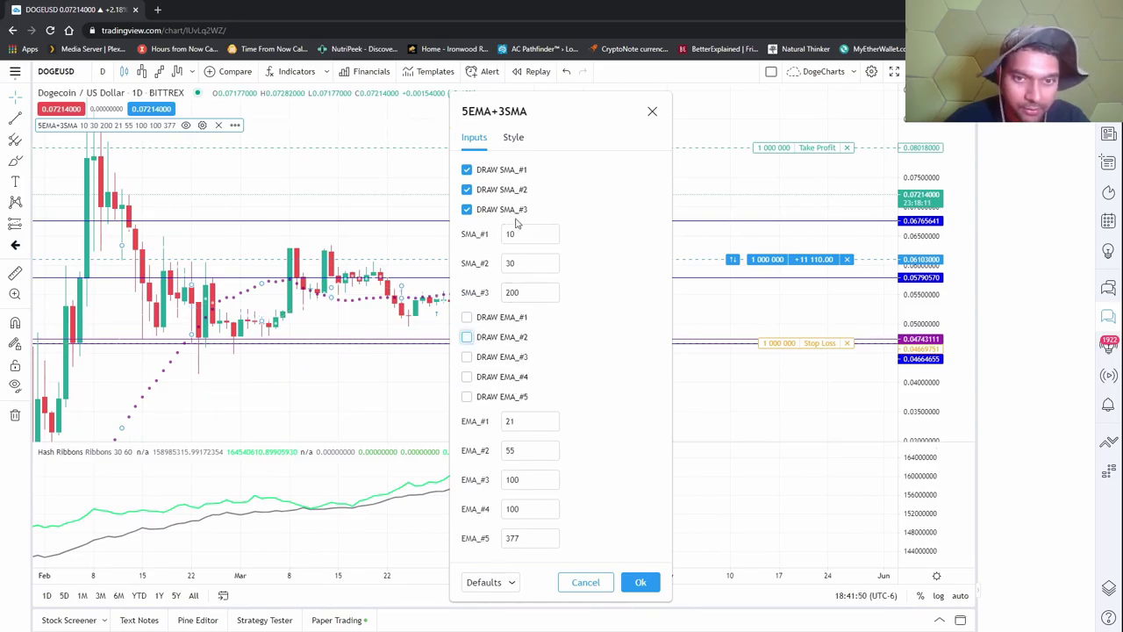
{"action": "left_click", "coordinate": [518, 171]}
{"action": "left_click", "coordinate": [467, 189]}
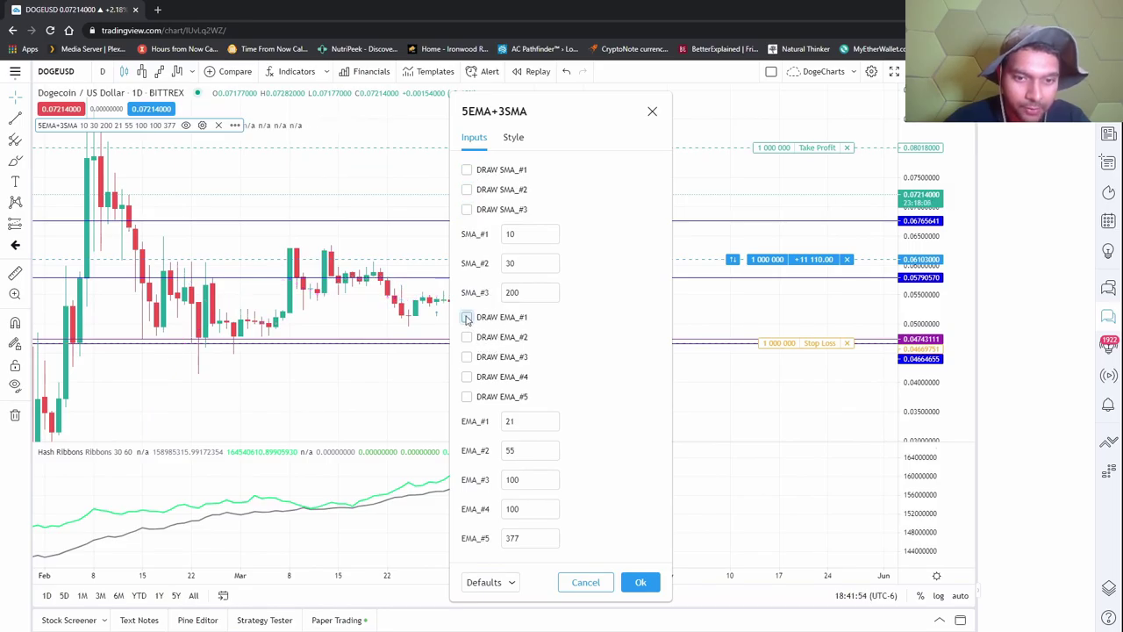
{"action": "left_click", "coordinate": [631, 586]}
{"action": "scroll", "coordinate": [526, 363], "scroll_direction": "up", "scroll_amount": 2}
{"action": "left_click_drag", "start_coordinate": [514, 340], "coordinate": [544, 346]}
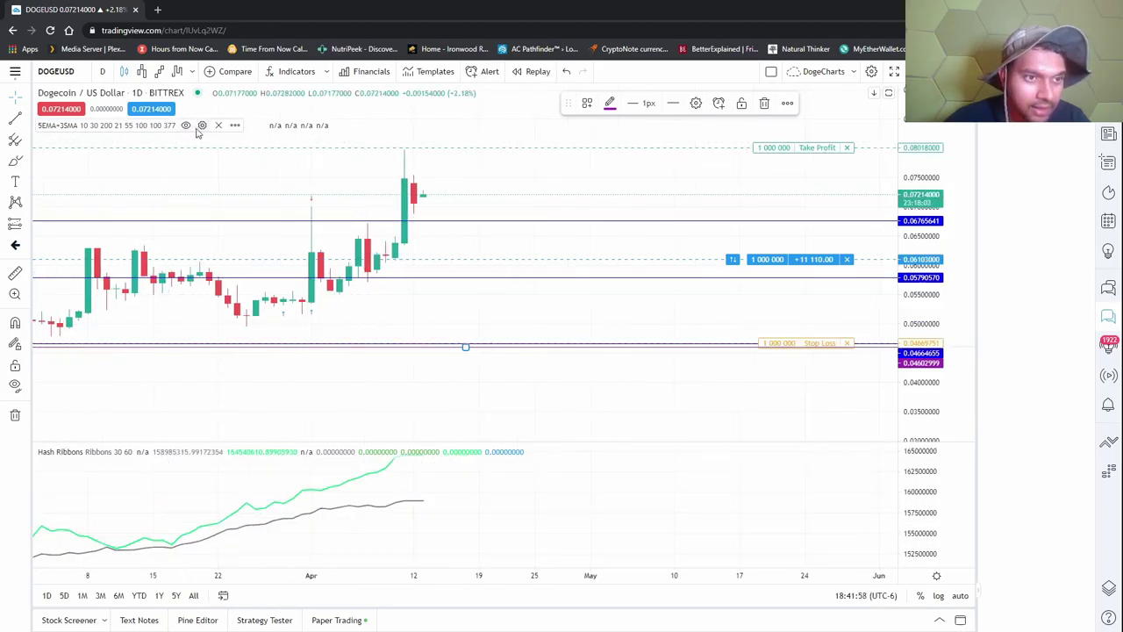
- Enable only EMA_#1 in the 5EMA+3SMA indicator and colour its plot orange, keeping the Line plot type
{"action": "left_click", "coordinate": [201, 126]}
{"action": "left_click", "coordinate": [515, 139]}
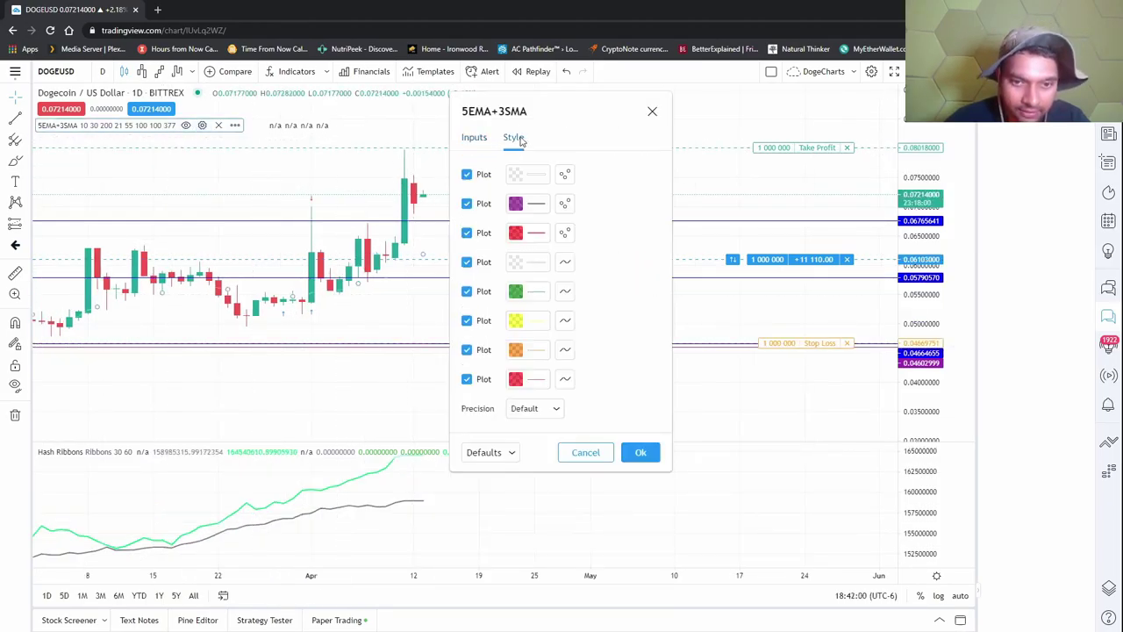
{"action": "left_click", "coordinate": [473, 140]}
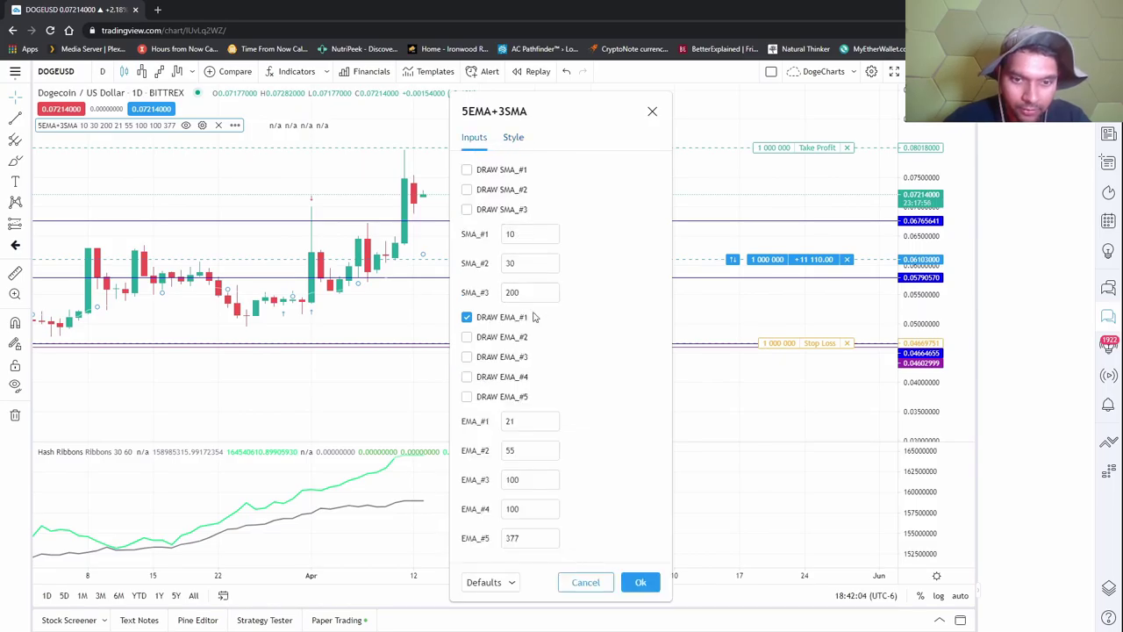
{"action": "left_click", "coordinate": [512, 139]}
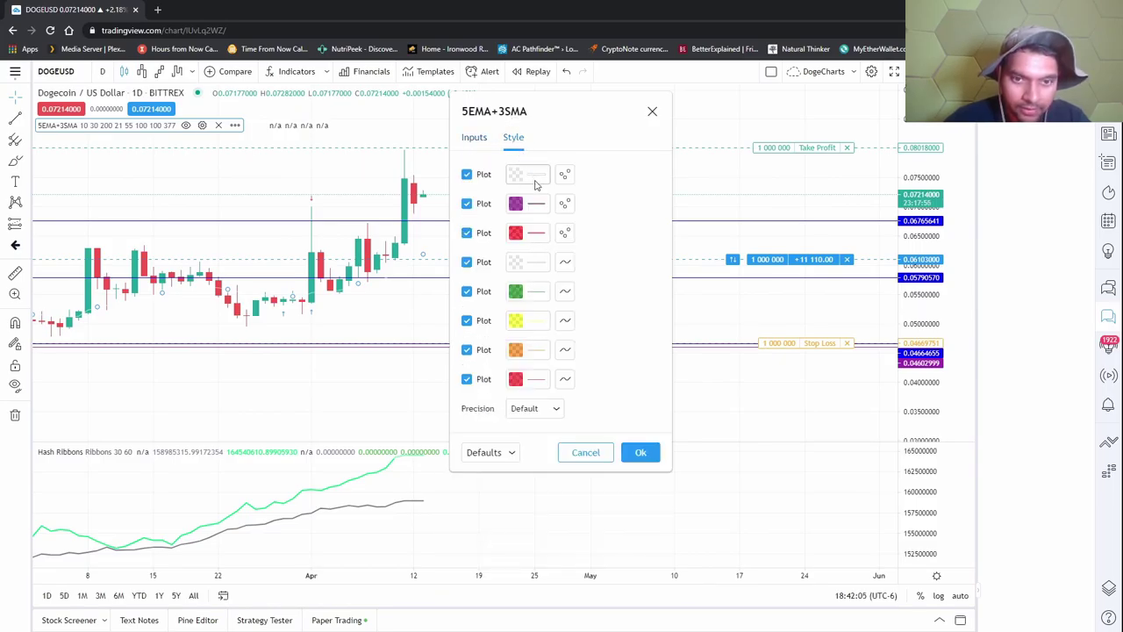
{"action": "left_click", "coordinate": [529, 262]}
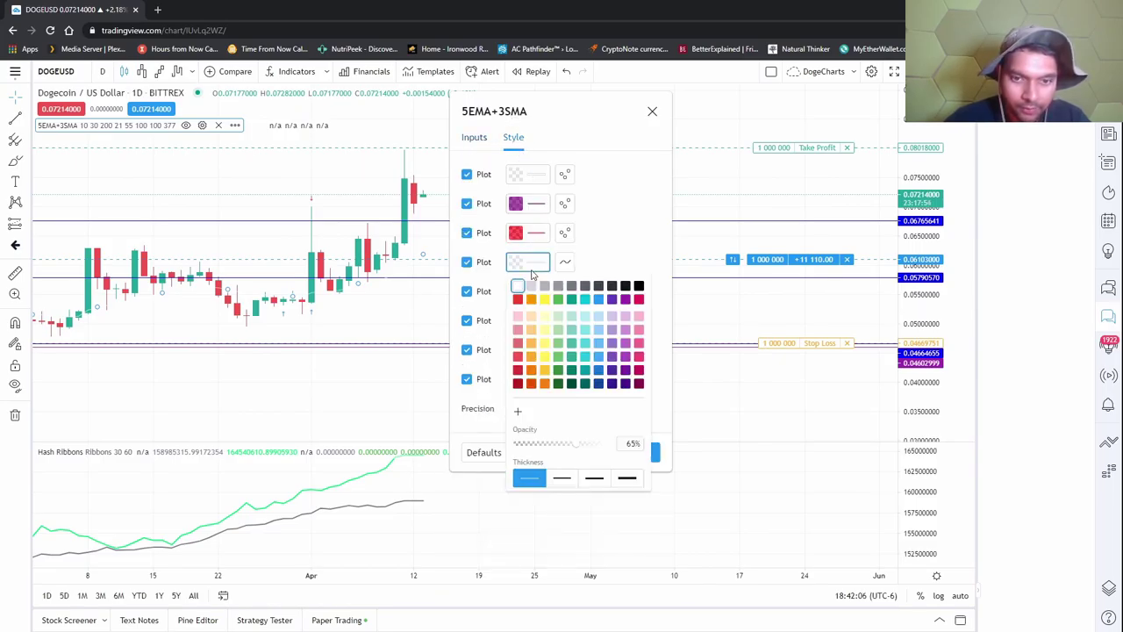
{"action": "left_click", "coordinate": [545, 384]}
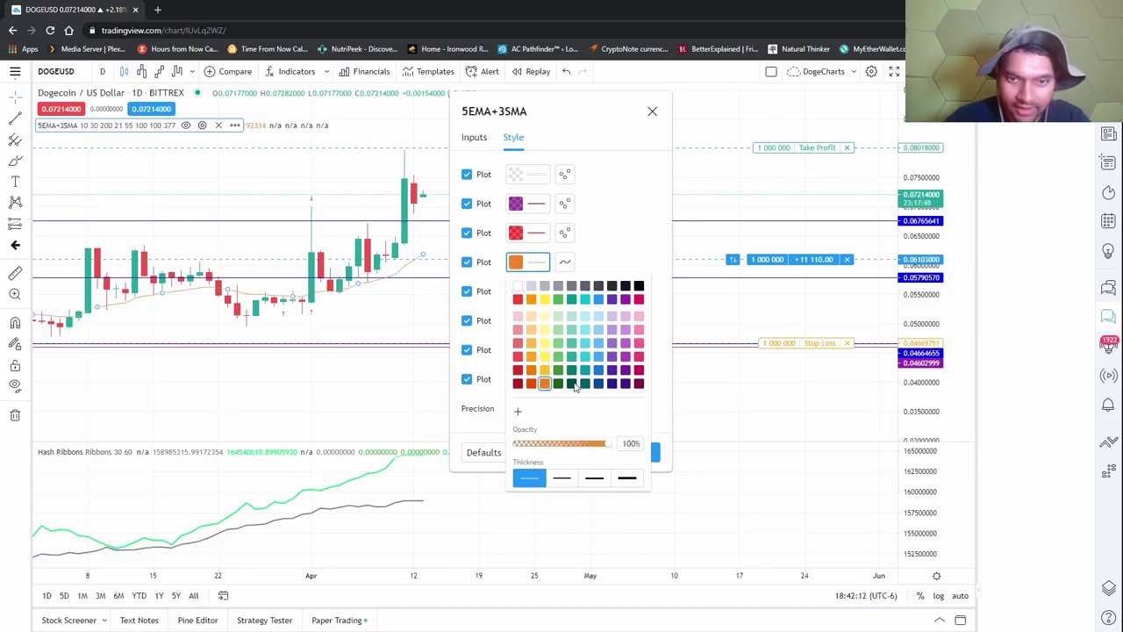
{"action": "left_click", "coordinate": [564, 271]}
{"action": "left_click", "coordinate": [564, 271]}
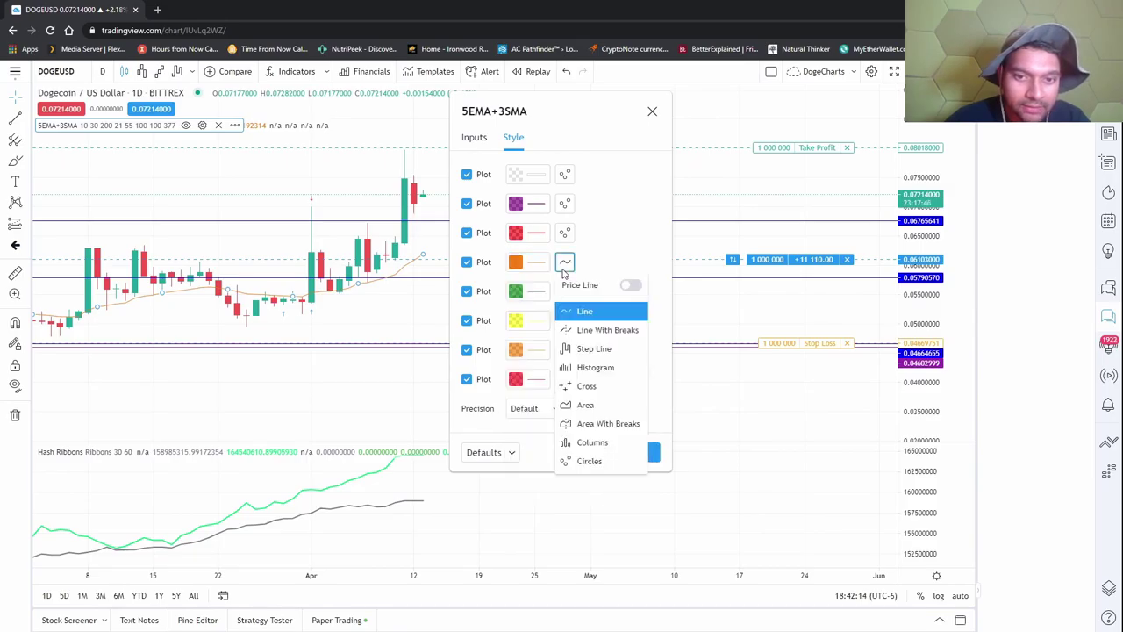
{"action": "left_click", "coordinate": [567, 266]}
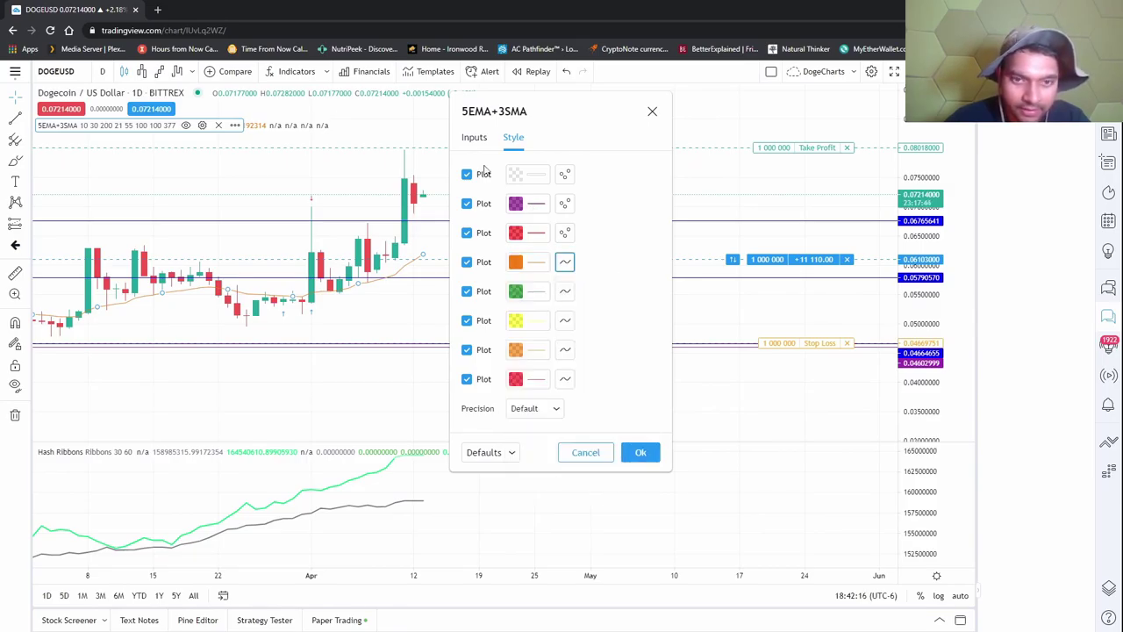
{"action": "left_click", "coordinate": [639, 454]}
- Examine the daily candles against the orange EMA, switch the Dogecoin chart to the Line Break style and inspect its recent bars
{"action": "scroll", "coordinate": [417, 307], "scroll_direction": "up", "scroll_amount": 3}
{"action": "left_click_drag", "start_coordinate": [424, 307], "coordinate": [637, 331]}
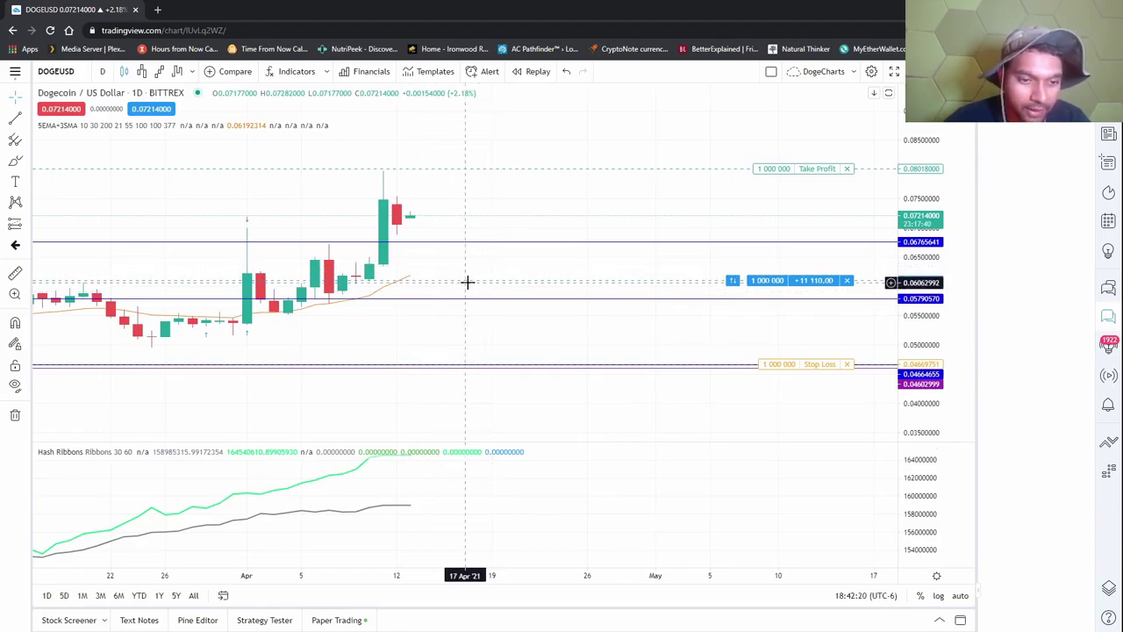
{"action": "scroll", "coordinate": [474, 279], "scroll_direction": "down", "scroll_amount": 9}
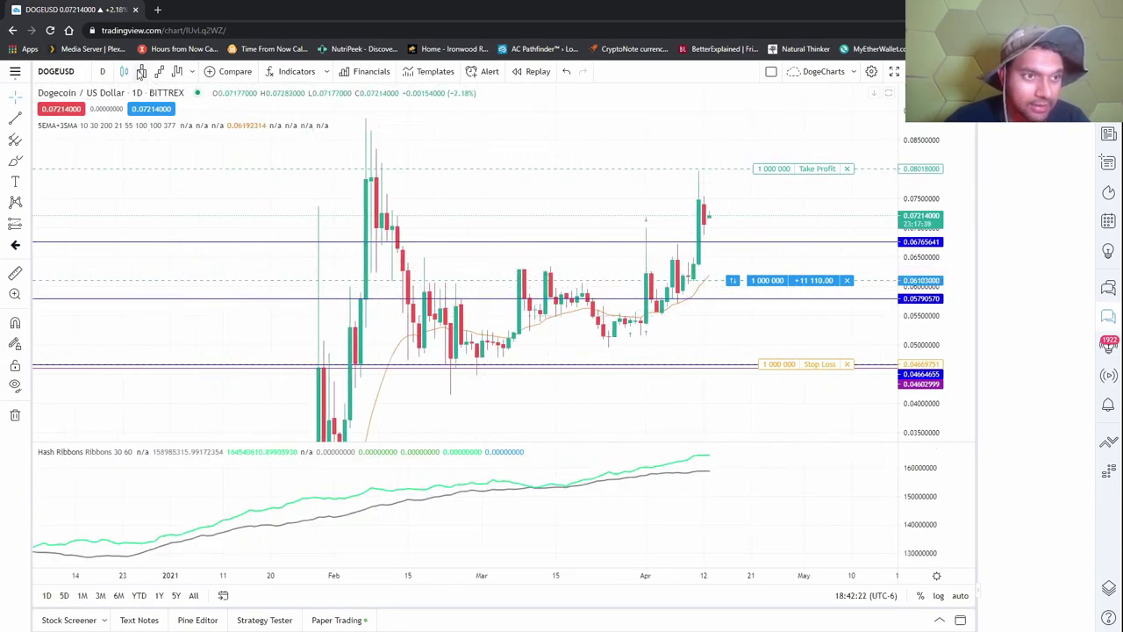
{"action": "left_click", "coordinate": [141, 73]}
{"action": "scroll", "coordinate": [646, 290], "scroll_direction": "up", "scroll_amount": 5}
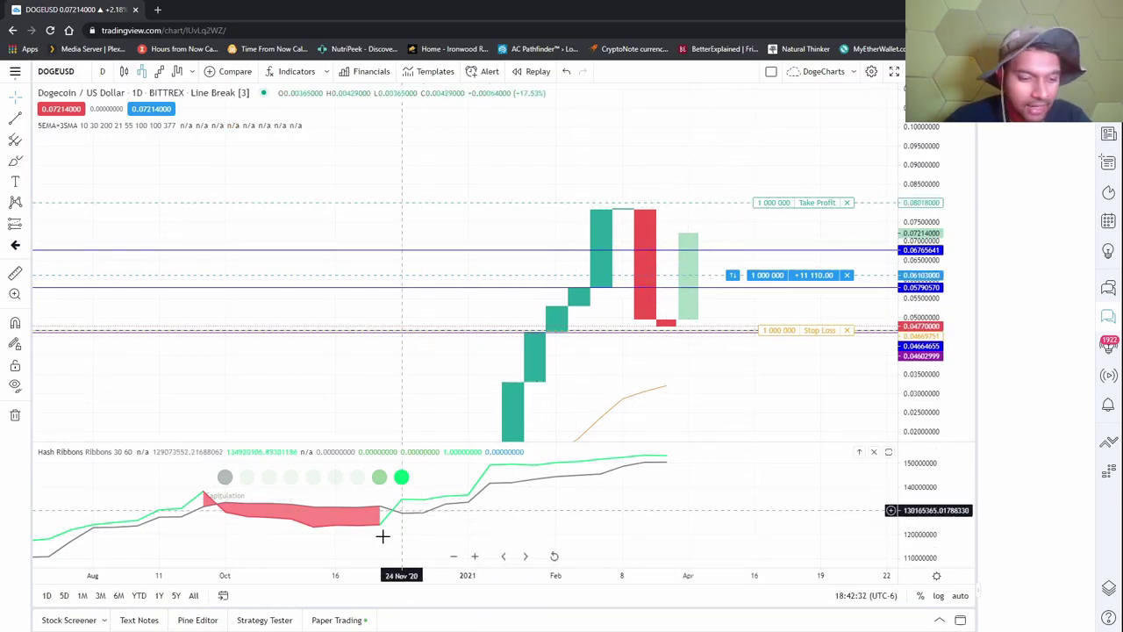
- Close the whole BITTREX:DOGEUSD paper trading position and dismiss the resulting order notifications
{"action": "left_click", "coordinate": [337, 619]}
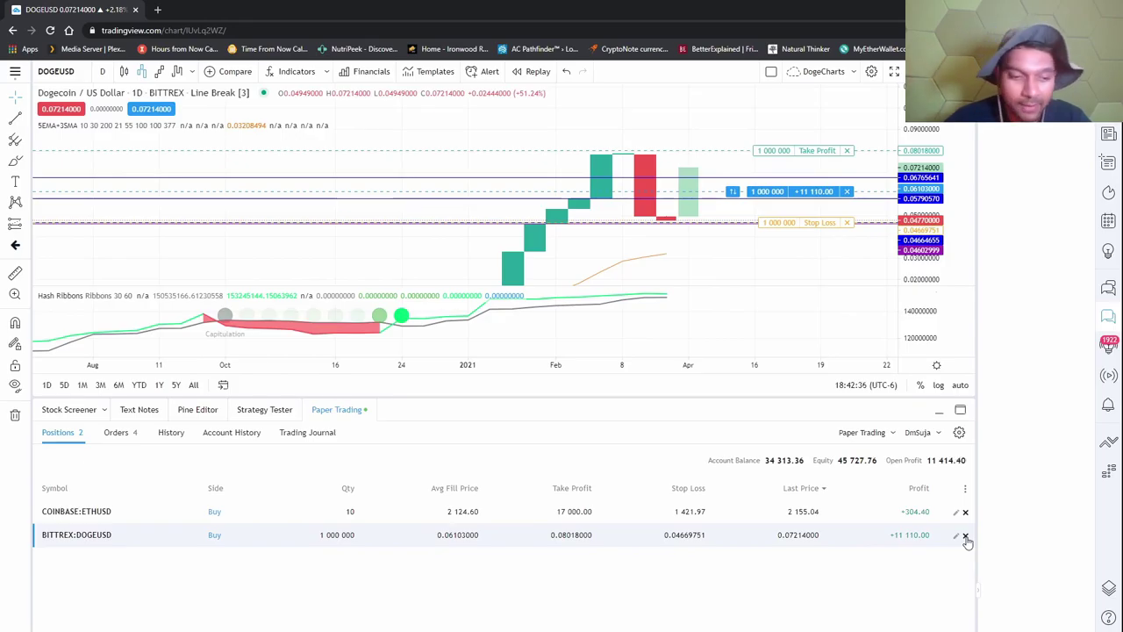
{"action": "left_click", "coordinate": [965, 537]}
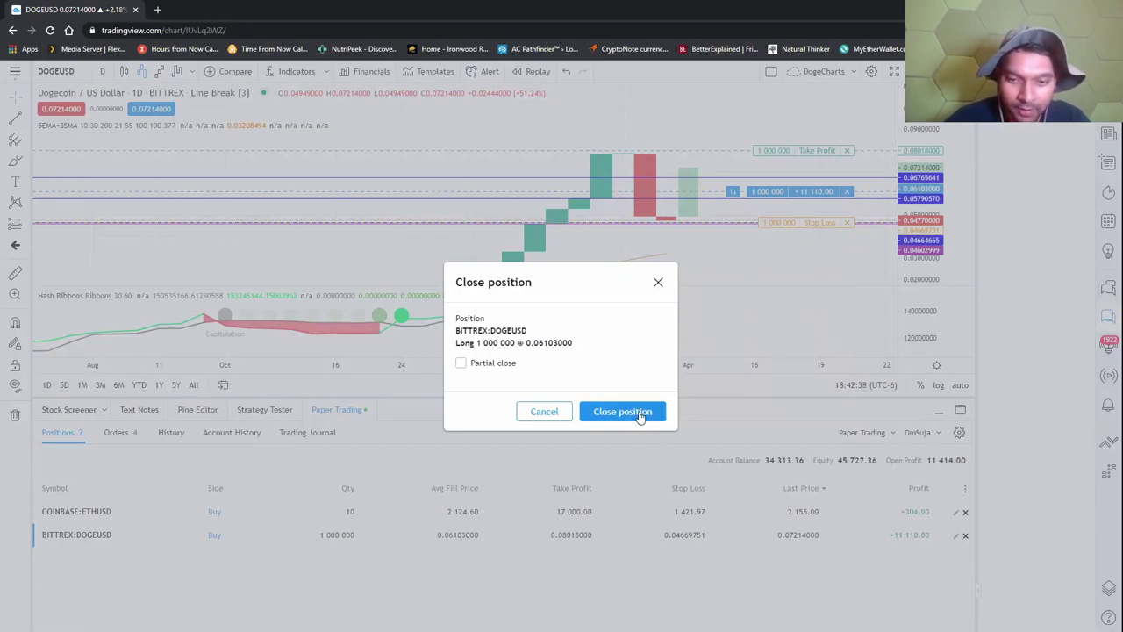
{"action": "left_click", "coordinate": [640, 414]}
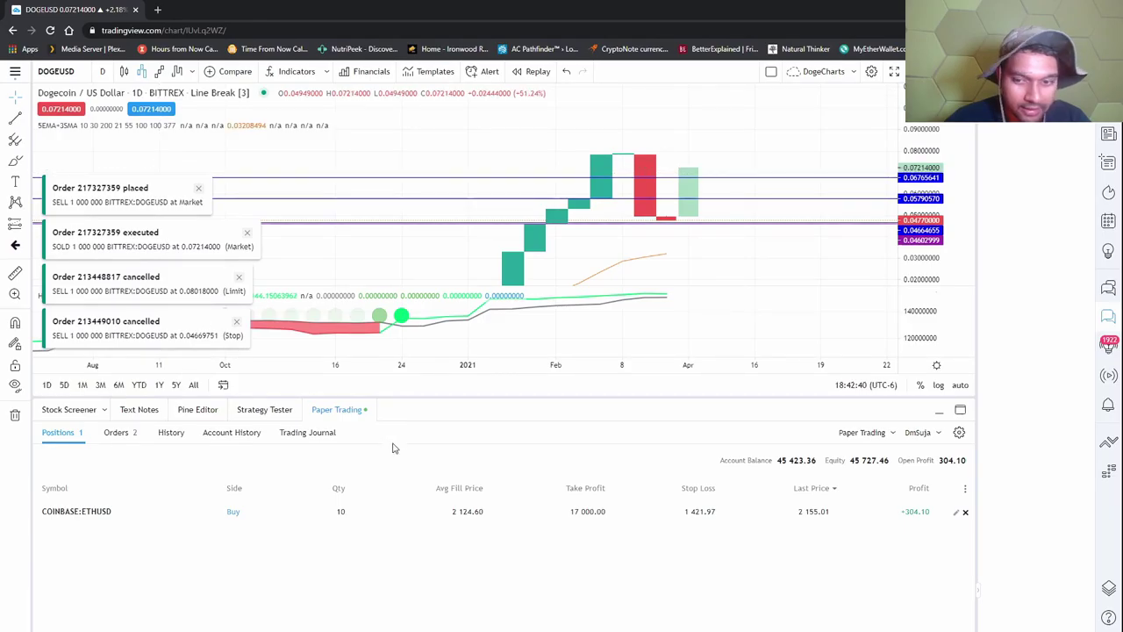
{"action": "left_click", "coordinate": [236, 322]}
{"action": "left_click", "coordinate": [238, 322]}
{"action": "left_click", "coordinate": [246, 323]}
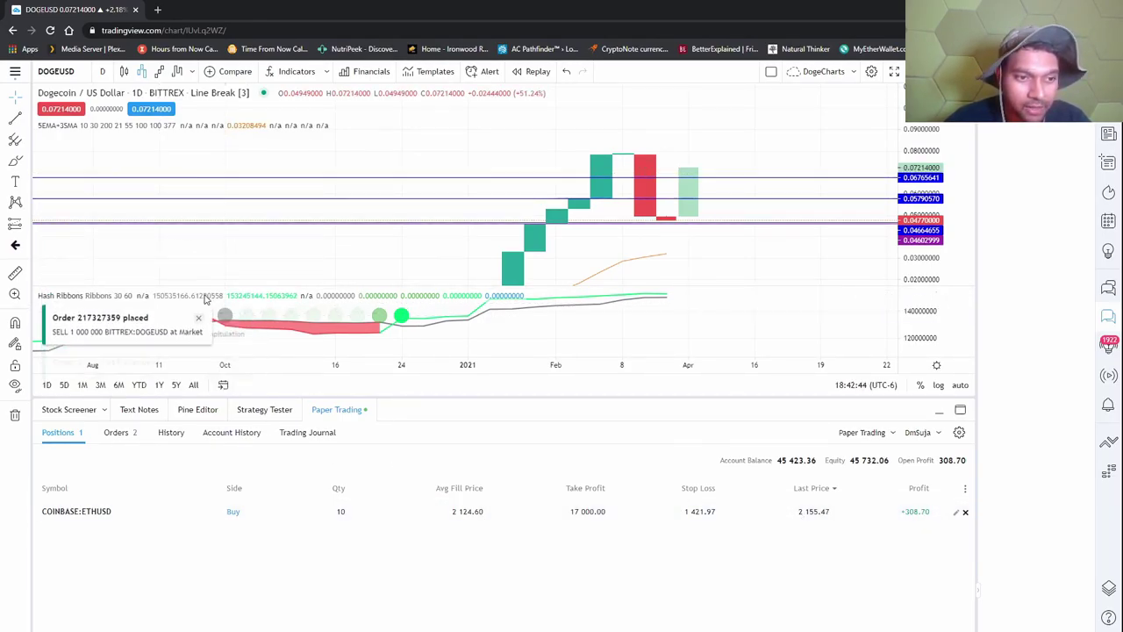
{"action": "left_click", "coordinate": [201, 328]}
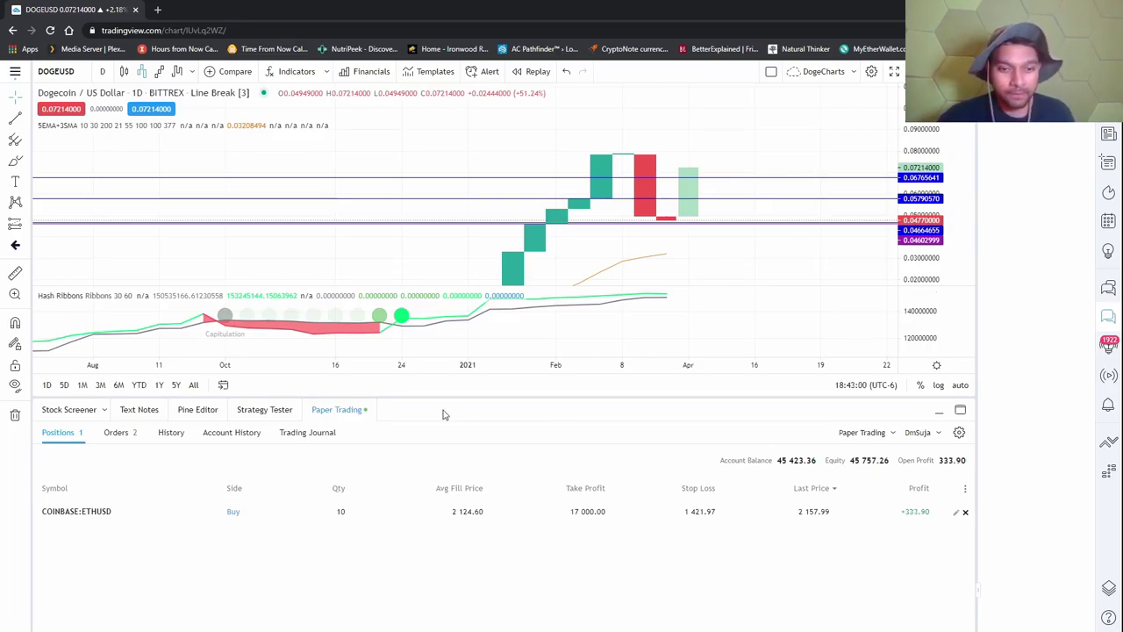
{"action": "left_click", "coordinate": [351, 409]}
- Examine the Dogecoin Line Break chart against the horizontal levels and review the remaining paper trading position
{"action": "scroll", "coordinate": [629, 471], "scroll_direction": "up", "scroll_amount": 3}
{"action": "scroll", "coordinate": [669, 480], "scroll_direction": "down", "scroll_amount": 6}
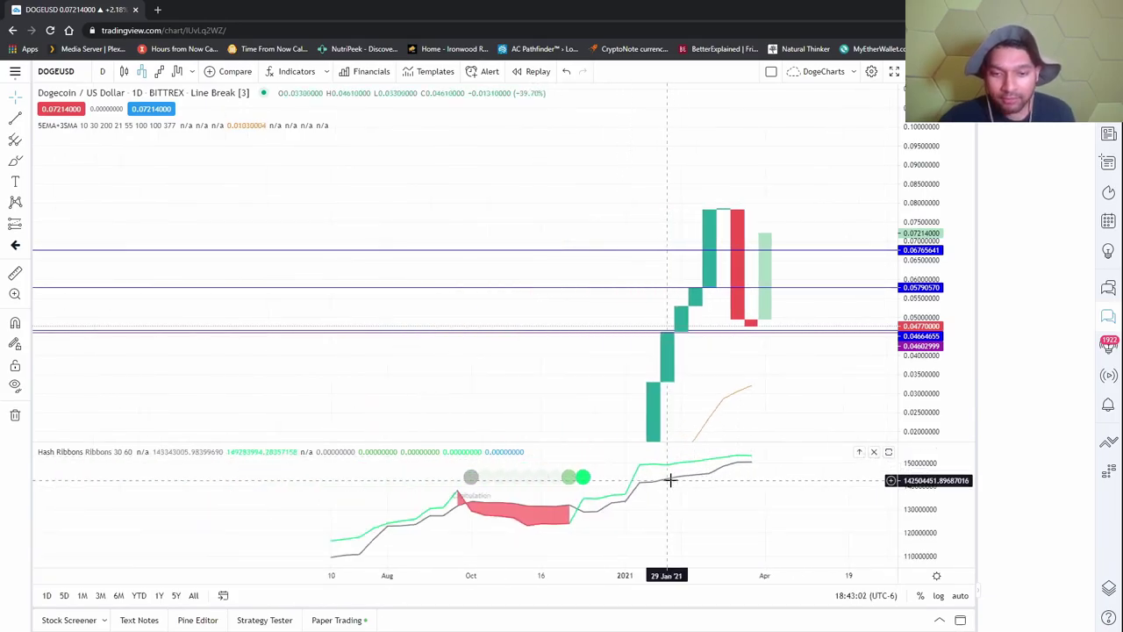
{"action": "left_click_drag", "start_coordinate": [709, 503], "coordinate": [679, 499]}
{"action": "left_click_drag", "start_coordinate": [747, 394], "coordinate": [540, 397]}
{"action": "left_click_drag", "start_coordinate": [915, 181], "coordinate": [901, 248]}
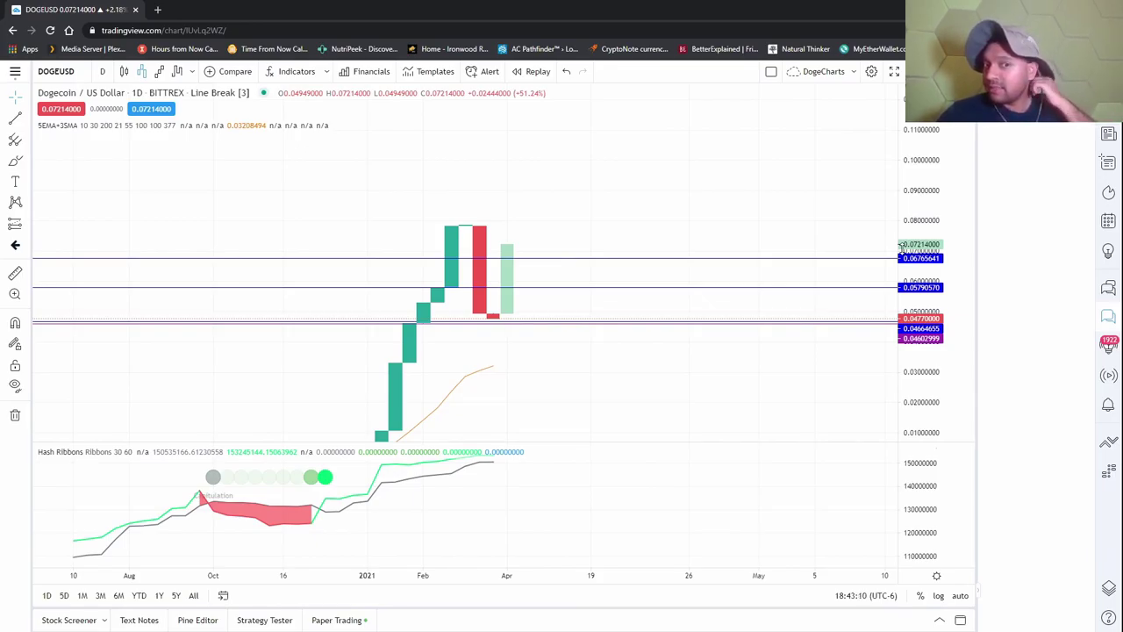
{"action": "left_click", "coordinate": [360, 620]}
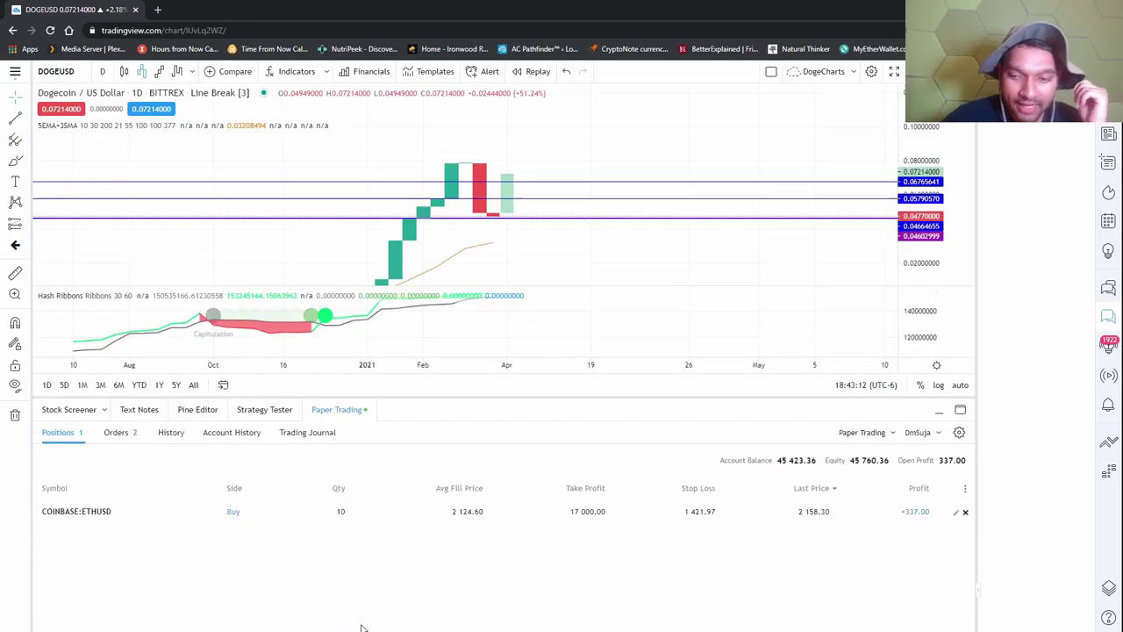
{"action": "left_click", "coordinate": [336, 411]}
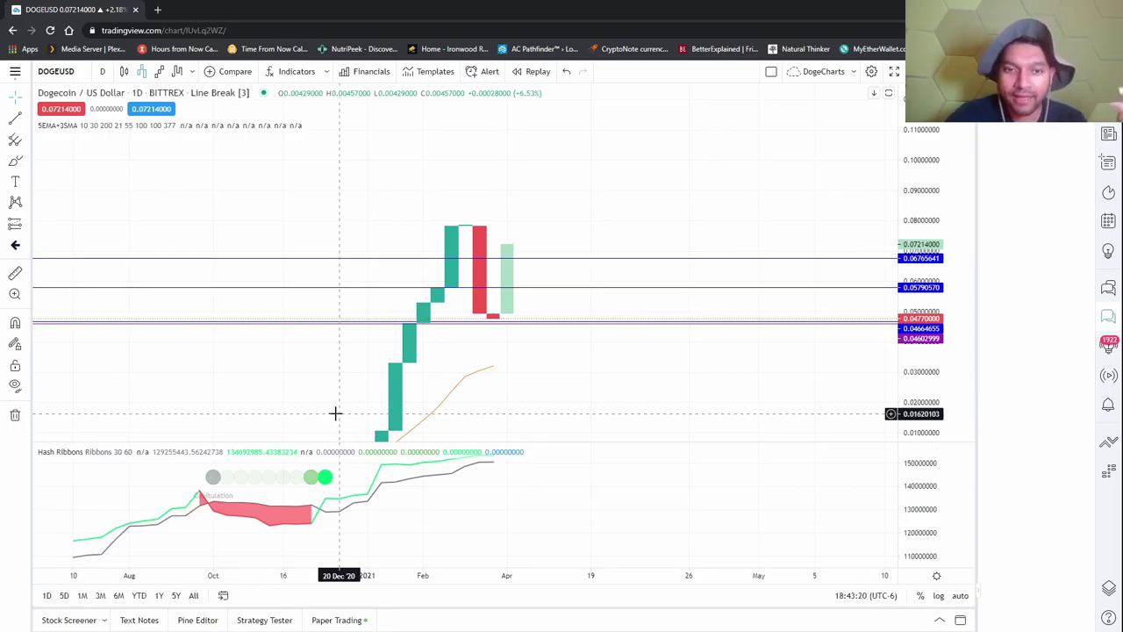
{"action": "left_click", "coordinate": [340, 619]}
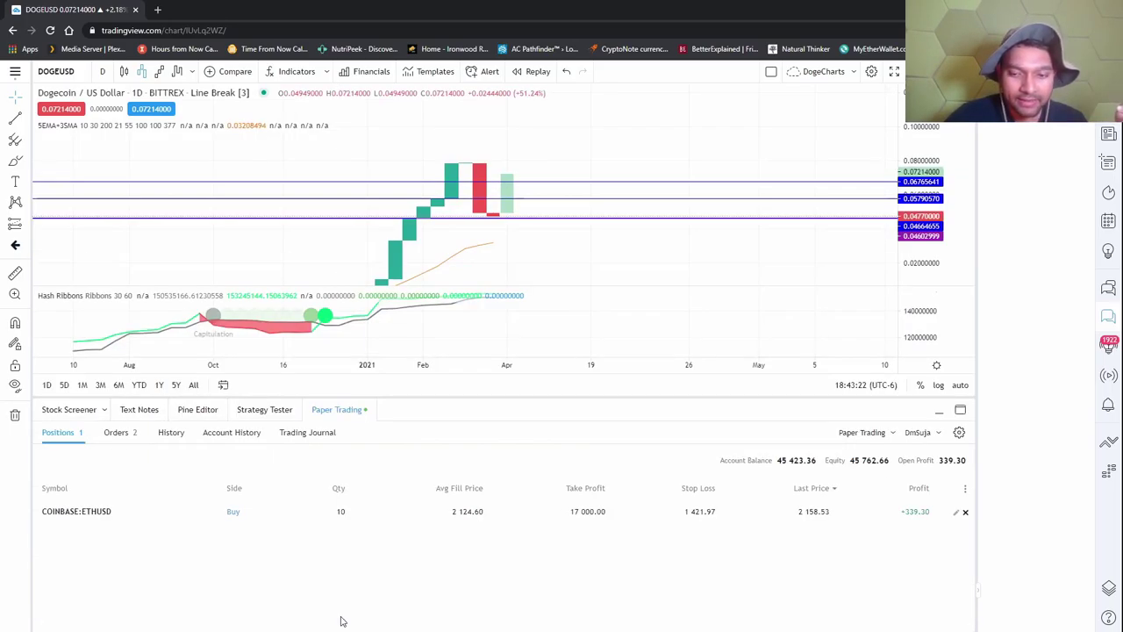
{"action": "left_click", "coordinate": [362, 409]}
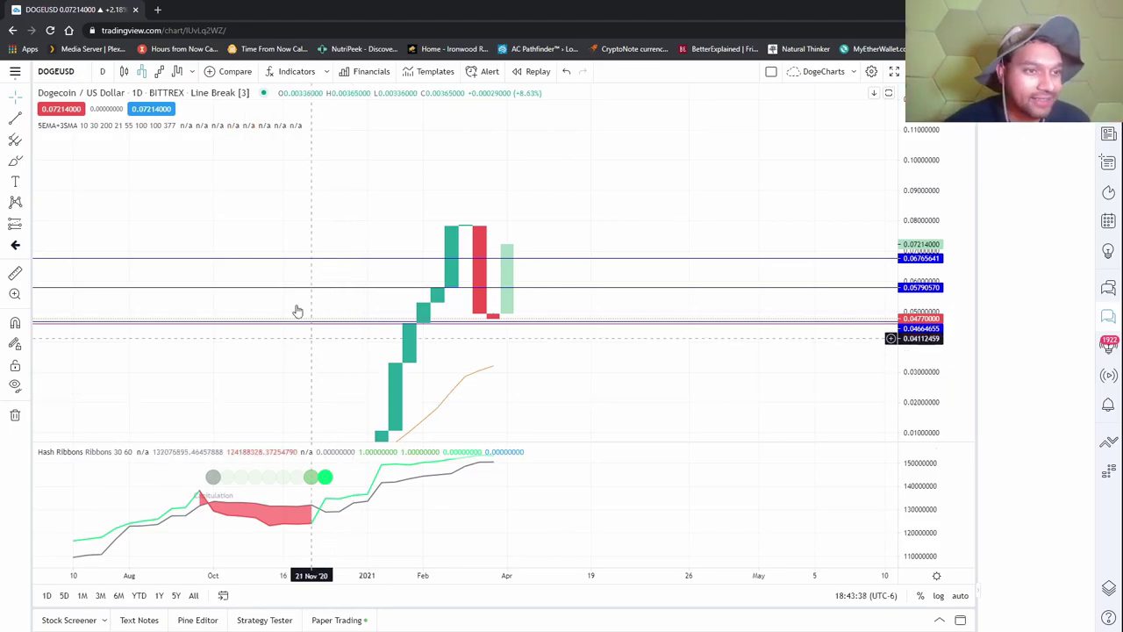
- Switch the Dogecoin chart to the Renko style and examine its bricks against the horizontal price levels
{"action": "left_click", "coordinate": [159, 71]}
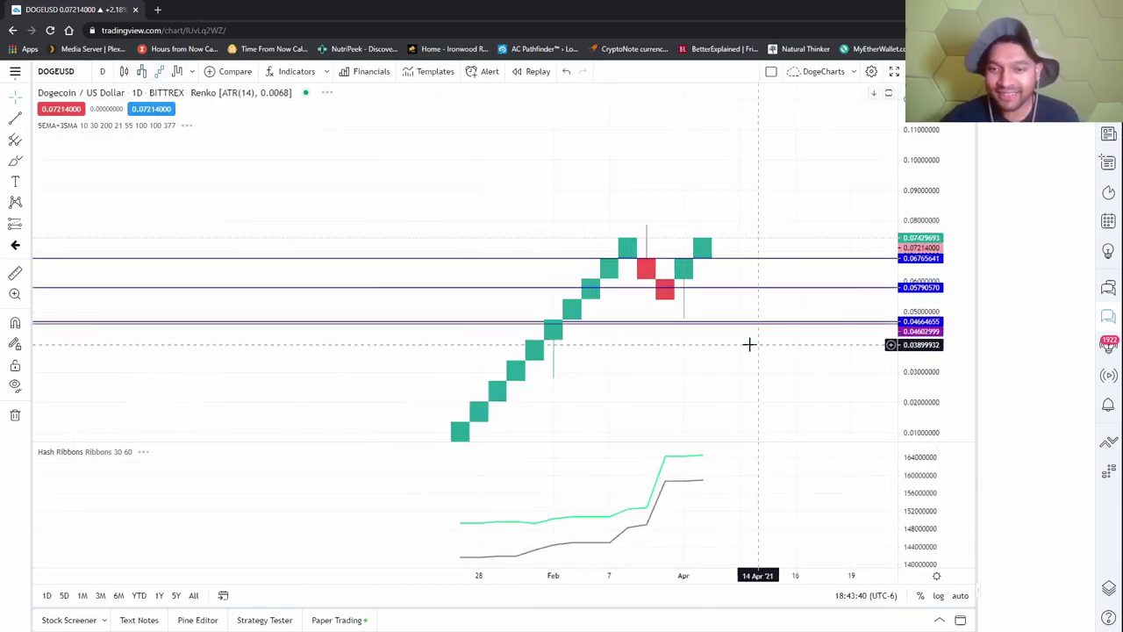
{"action": "scroll", "coordinate": [702, 366], "scroll_direction": "up", "scroll_amount": 3}
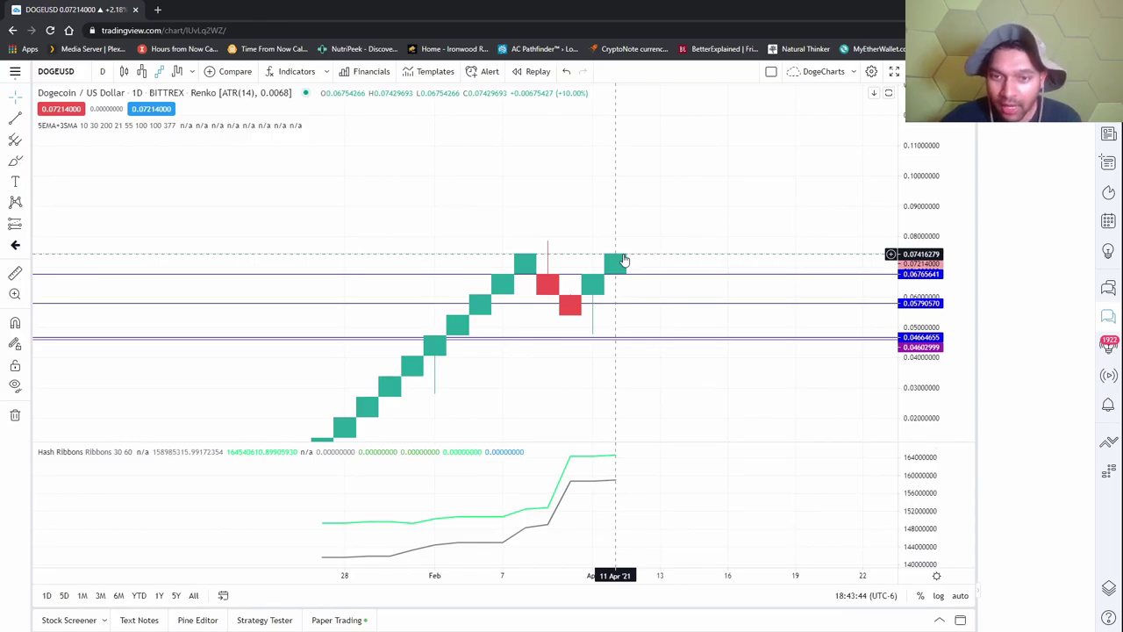
{"action": "left_click_drag", "start_coordinate": [726, 349], "coordinate": [536, 365]}
{"action": "scroll", "coordinate": [479, 342], "scroll_direction": "down", "scroll_amount": 4}
{"action": "left_click_drag", "start_coordinate": [680, 389], "coordinate": [677, 309]}
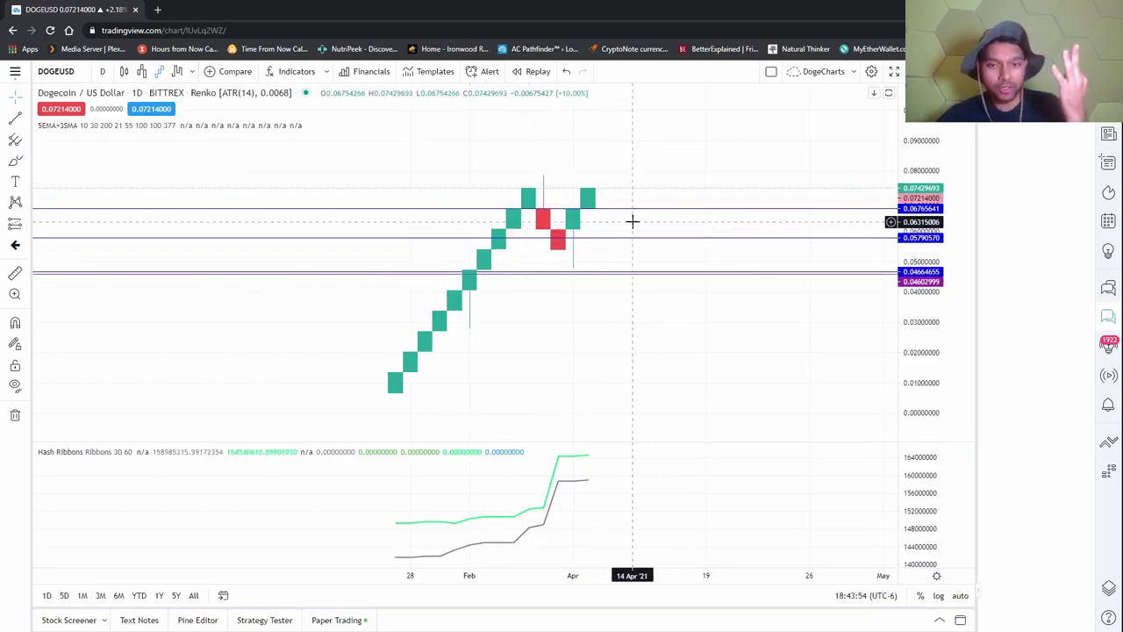
- Switch the Dogecoin chart to the Kagi style and place a horizontal line on the highest Kagi peak, at about 0.0800
{"action": "left_click", "coordinate": [179, 72]}
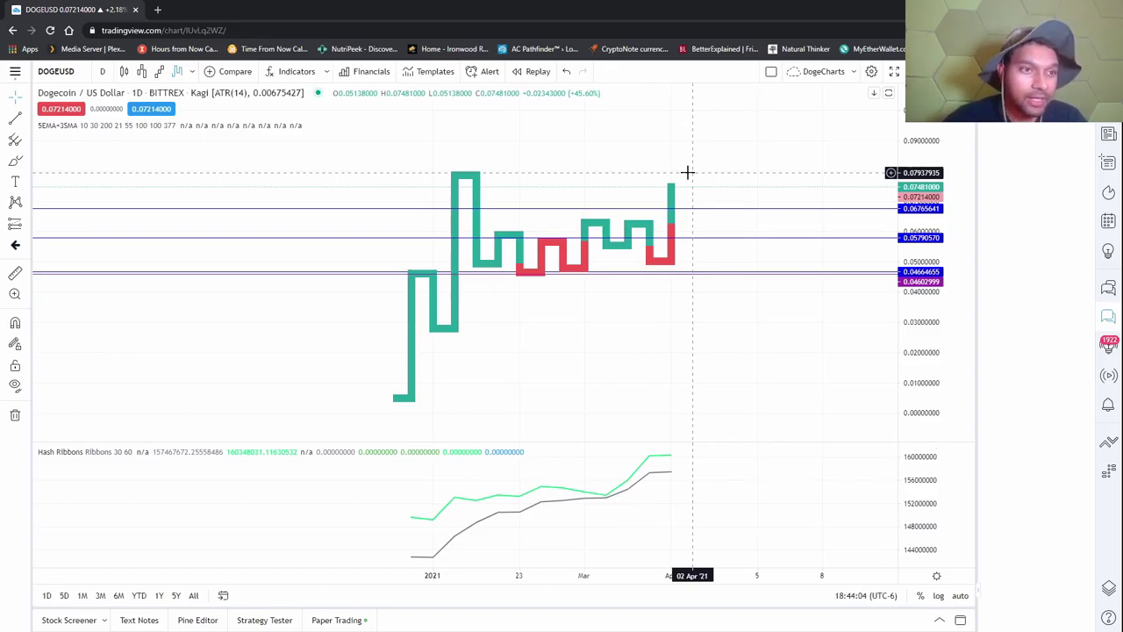
{"action": "left_click", "coordinate": [27, 118]}
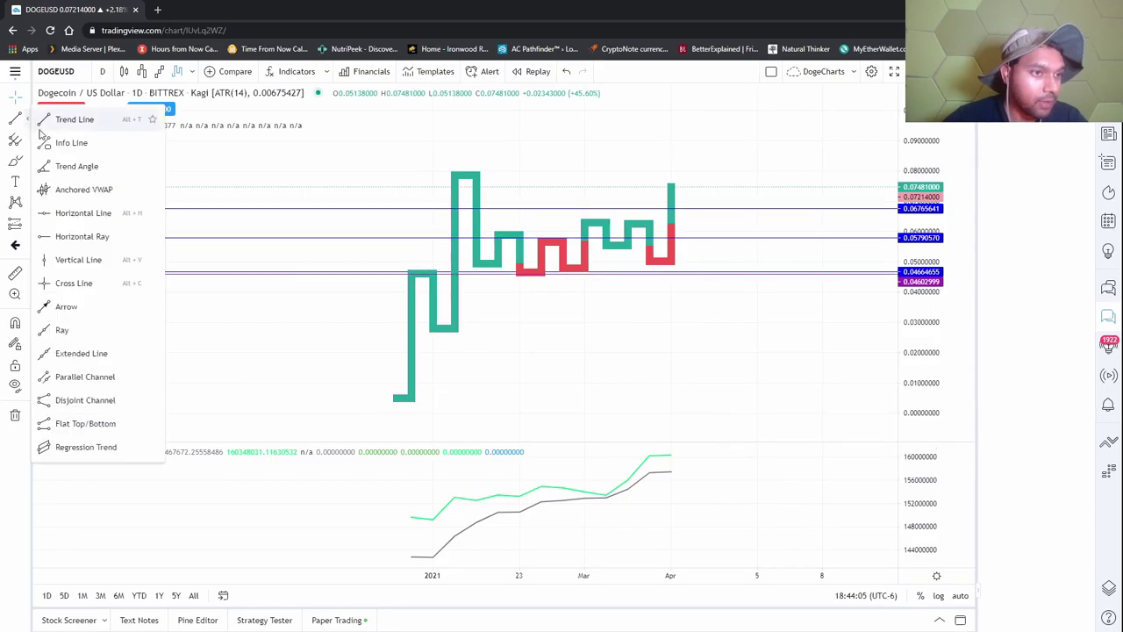
{"action": "left_click", "coordinate": [82, 213]}
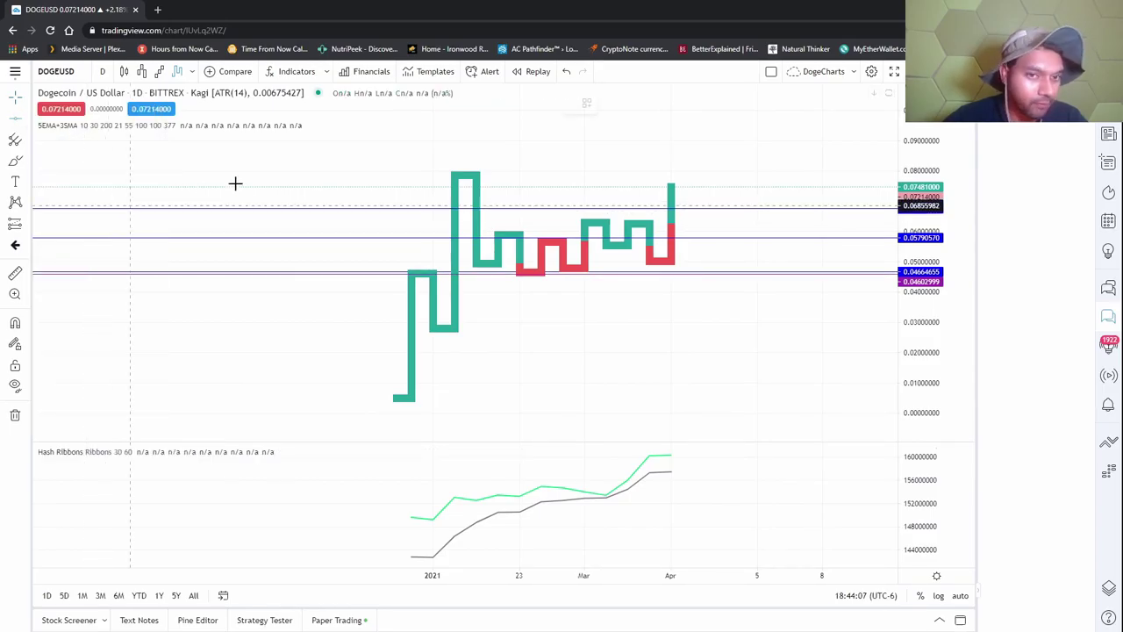
{"action": "left_click", "coordinate": [423, 171]}
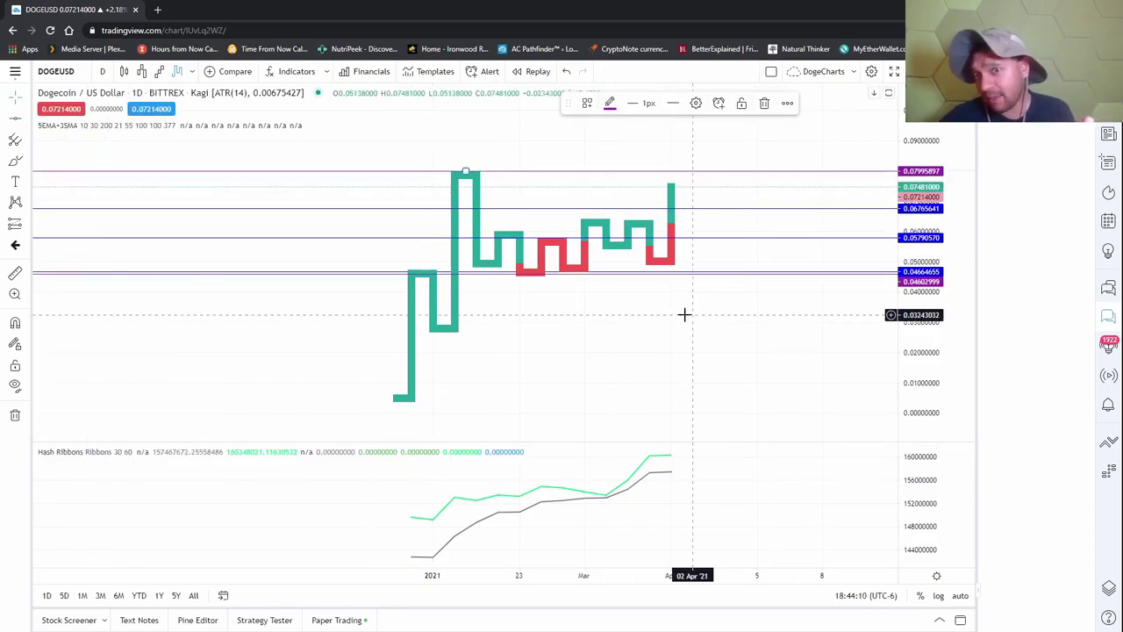
{"action": "left_click", "coordinate": [775, 207]}
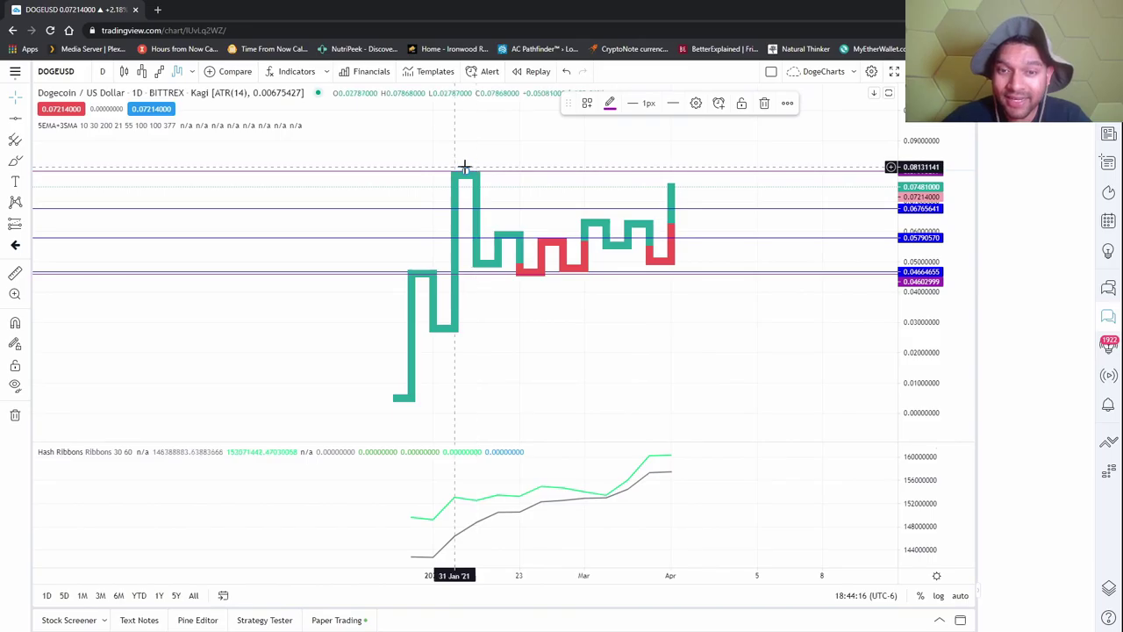
{"action": "scroll", "coordinate": [857, 324], "scroll_direction": "down", "scroll_amount": 4}
{"action": "left_click_drag", "start_coordinate": [857, 324], "coordinate": [589, 316]}
{"action": "left_click_drag", "start_coordinate": [930, 155], "coordinate": [929, 297]}
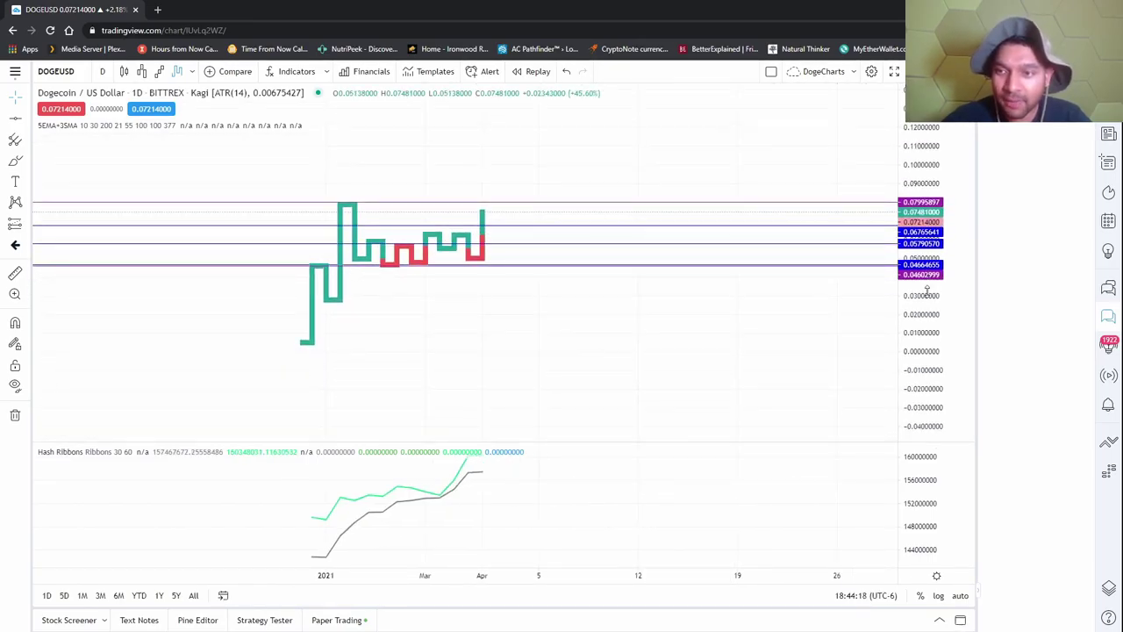
{"action": "left_click_drag", "start_coordinate": [935, 179], "coordinate": [930, 175]}
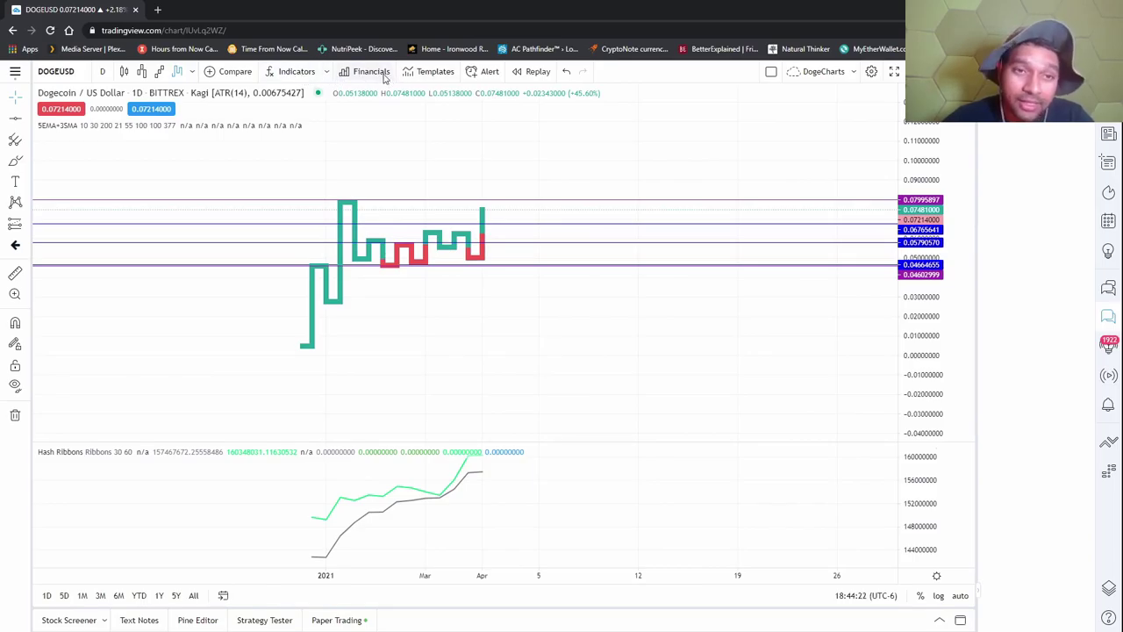
- Add the Auto Fib Extension indicator to the Dogecoin chart and switch the chart style to candles
{"action": "left_click", "coordinate": [326, 72]}
{"action": "left_click", "coordinate": [377, 131]}
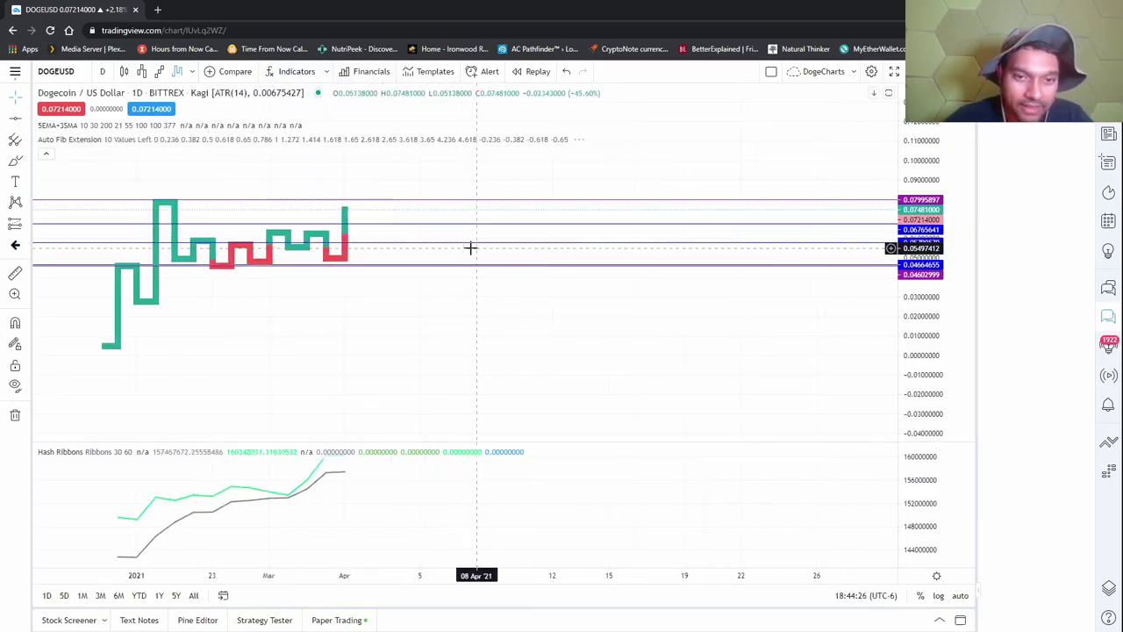
{"action": "left_click", "coordinate": [123, 72]}
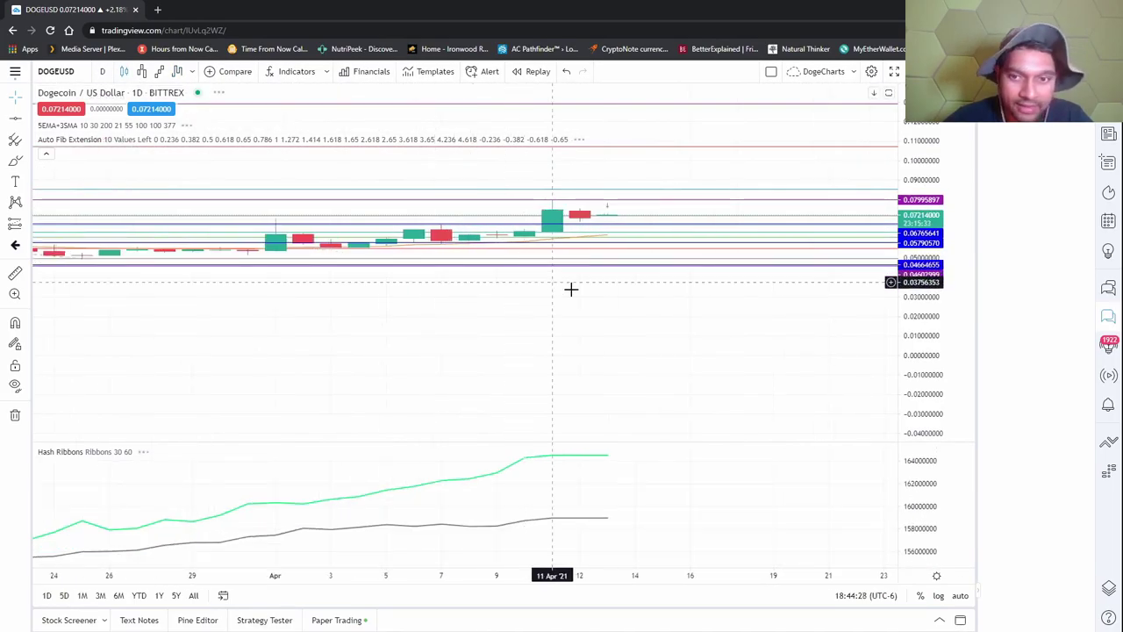
- Delete the purple horizontal line at about 0.0460 and stretch the price scale around the candles
{"action": "left_click", "coordinate": [612, 272]}
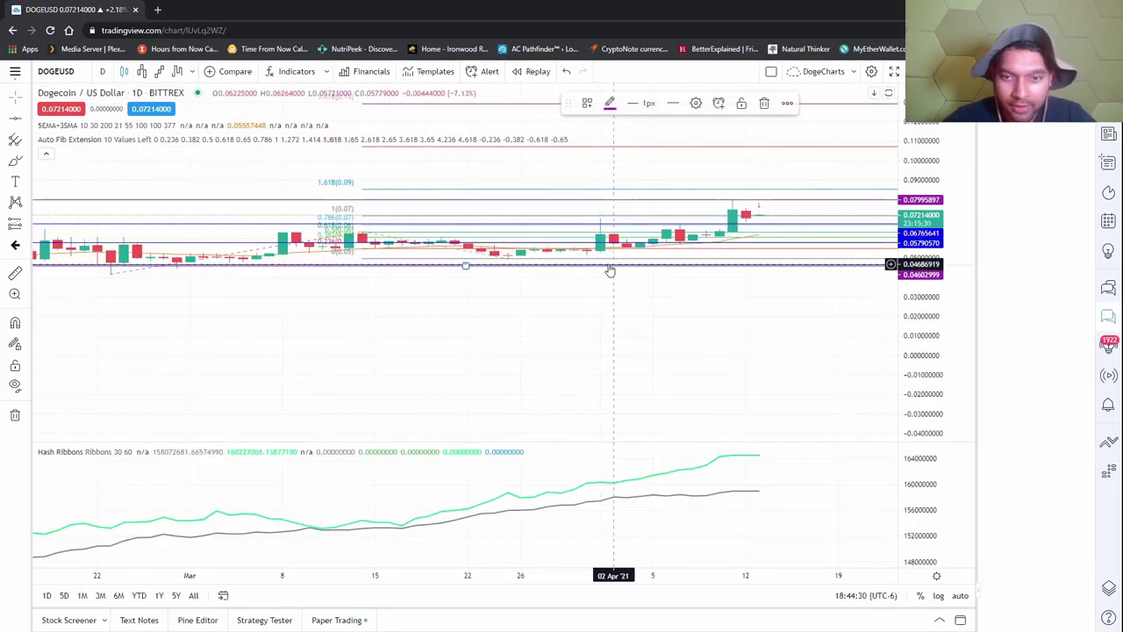
{"action": "key", "text": "Delete"}
{"action": "left_click_drag", "start_coordinate": [618, 295], "coordinate": [612, 319]}
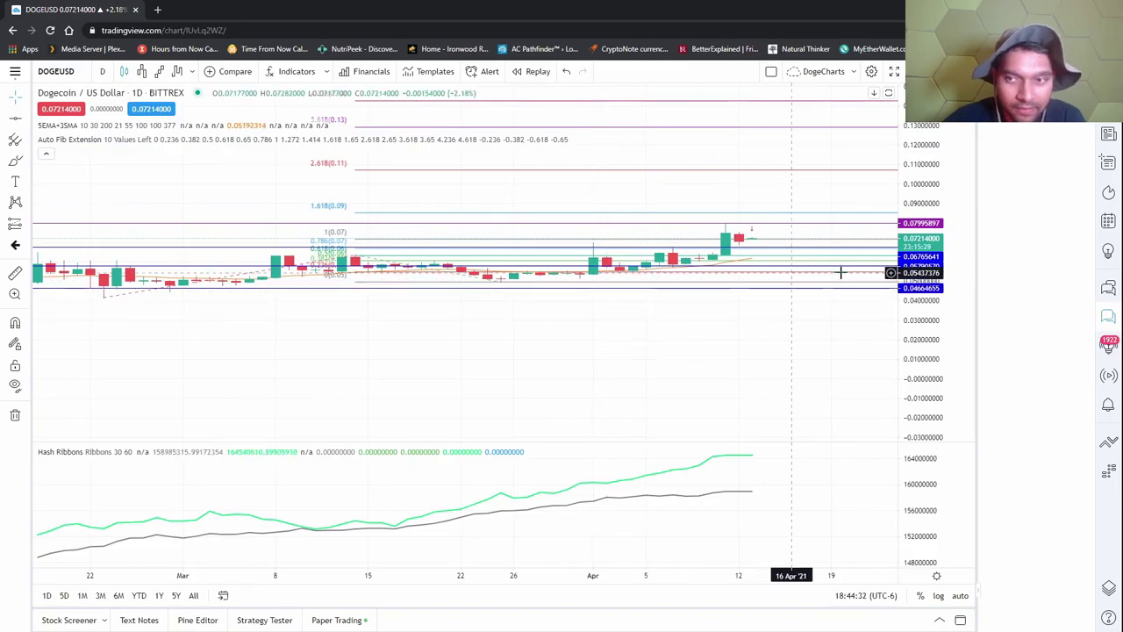
{"action": "left_click_drag", "start_coordinate": [923, 360], "coordinate": [928, 256]}
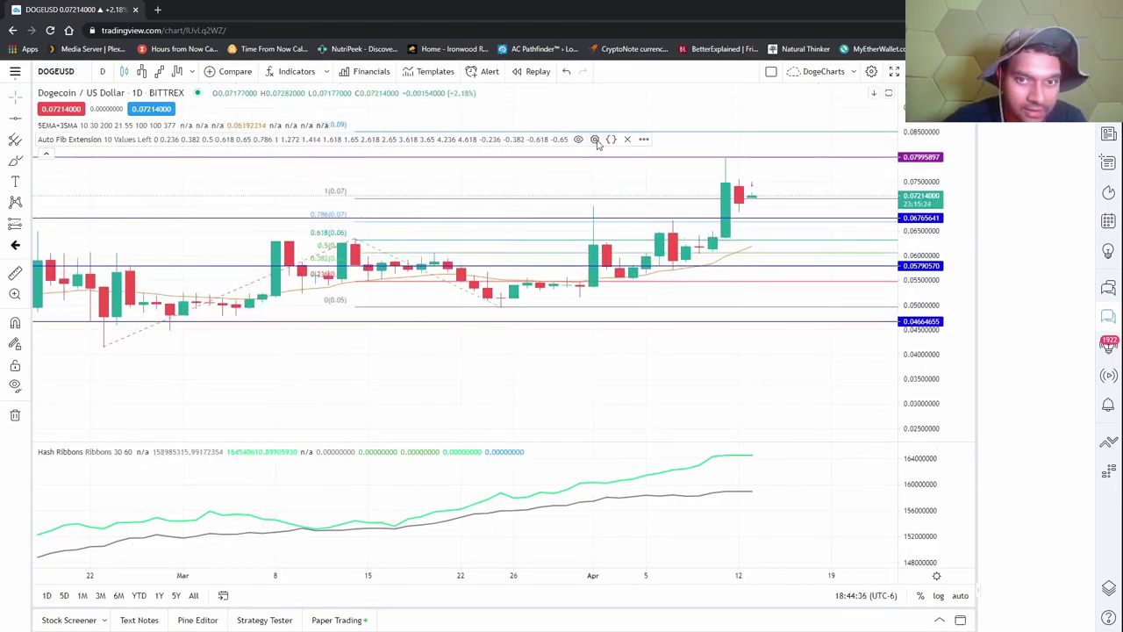
- Hide the Auto Fib Extension and delete the remaining horizontal price lines from the Dogecoin chart
{"action": "left_click", "coordinate": [578, 139]}
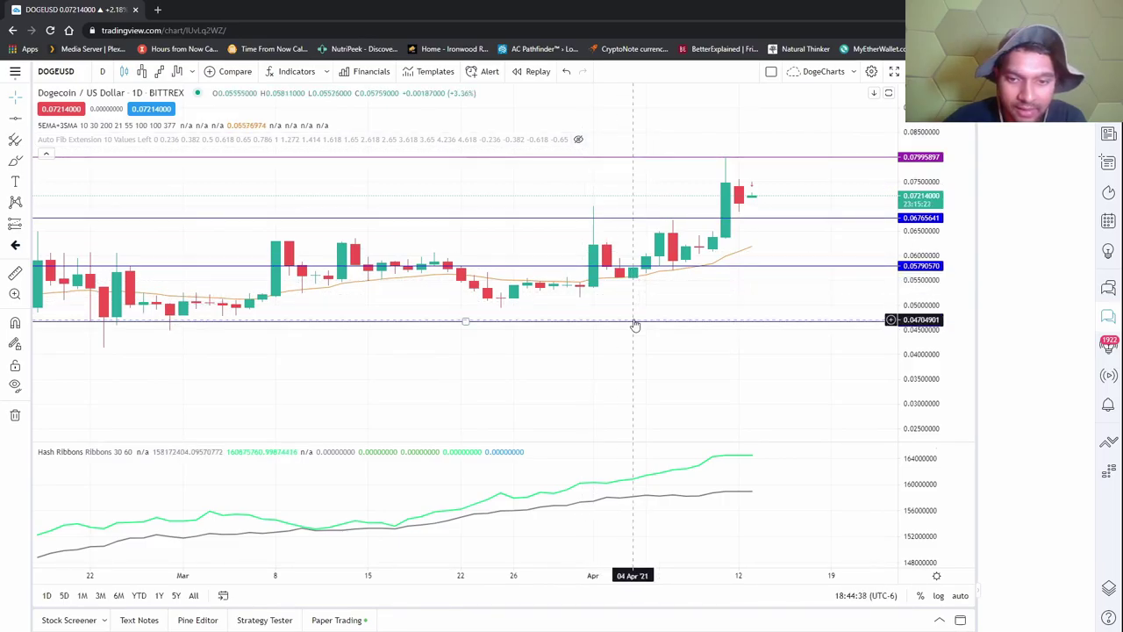
{"action": "left_click", "coordinate": [657, 221]}
{"action": "left_click_drag", "start_coordinate": [658, 222], "coordinate": [645, 162]}
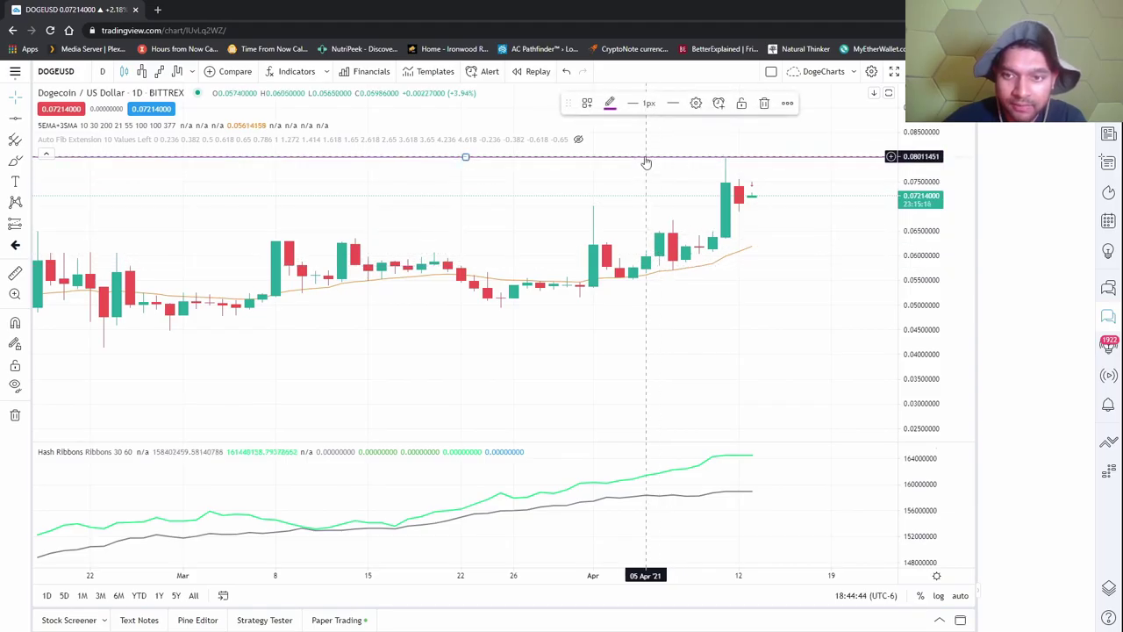
{"action": "key", "text": "Delete"}
{"action": "left_click_drag", "start_coordinate": [729, 325], "coordinate": [436, 316]}
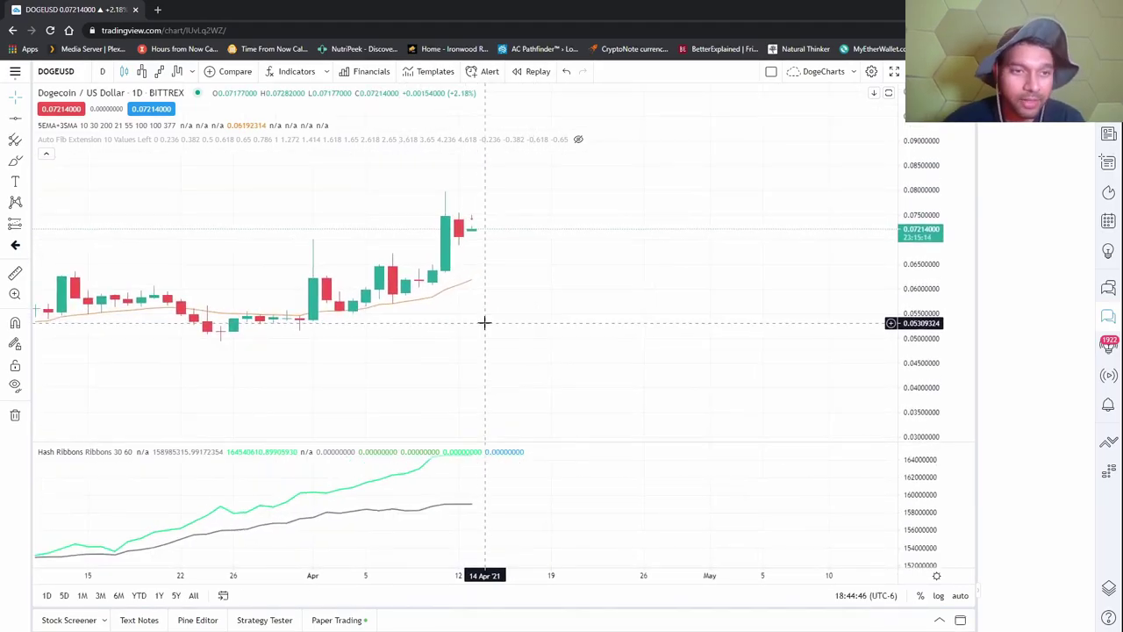
- Show the Auto Fib Extension again and examine its extension levels against the Dogecoin candles
{"action": "scroll", "coordinate": [484, 323], "scroll_direction": "down", "scroll_amount": 5}
{"action": "left_click_drag", "start_coordinate": [614, 351], "coordinate": [540, 346]}
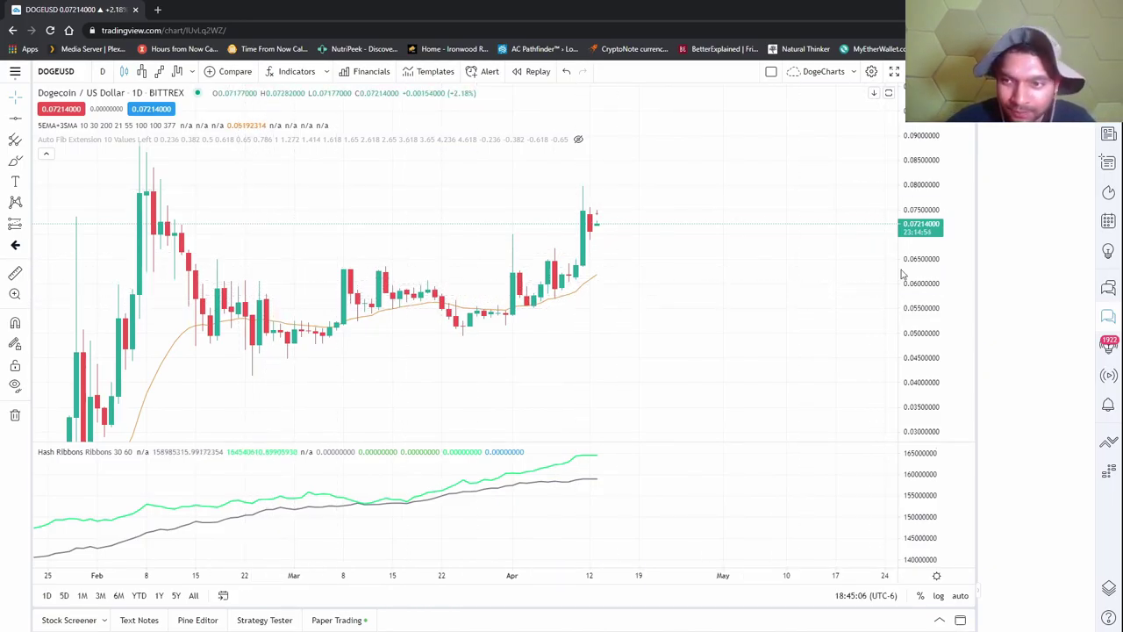
{"action": "left_click_drag", "start_coordinate": [917, 279], "coordinate": [918, 214]}
{"action": "left_click_drag", "start_coordinate": [634, 247], "coordinate": [651, 282]}
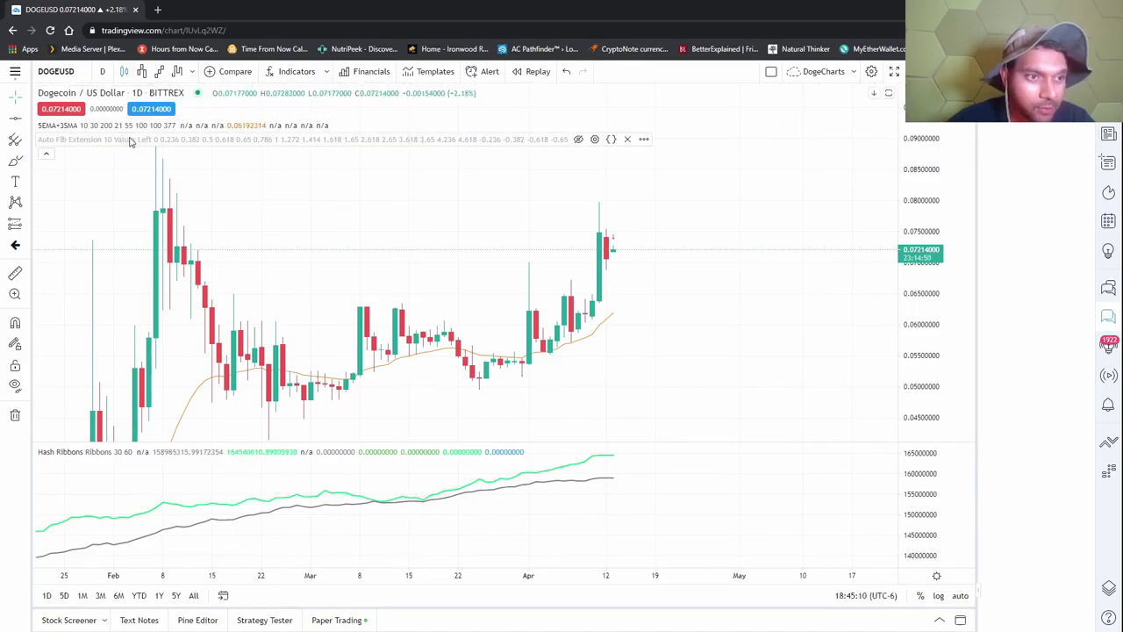
{"action": "left_click", "coordinate": [579, 139]}
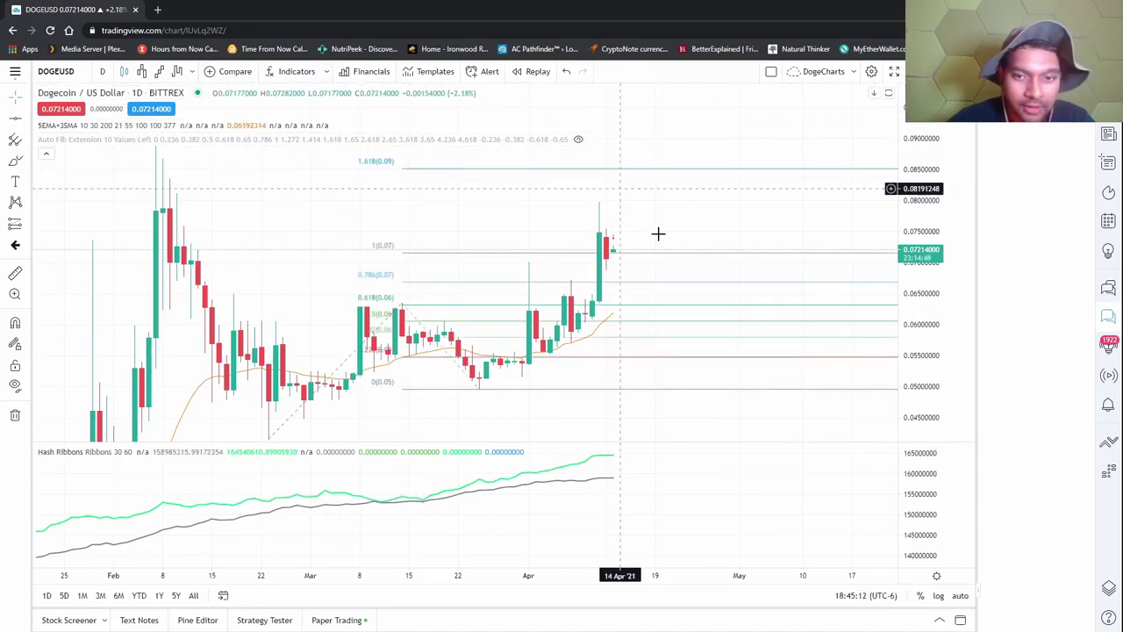
{"action": "scroll", "coordinate": [671, 250], "scroll_direction": "up", "scroll_amount": 2}
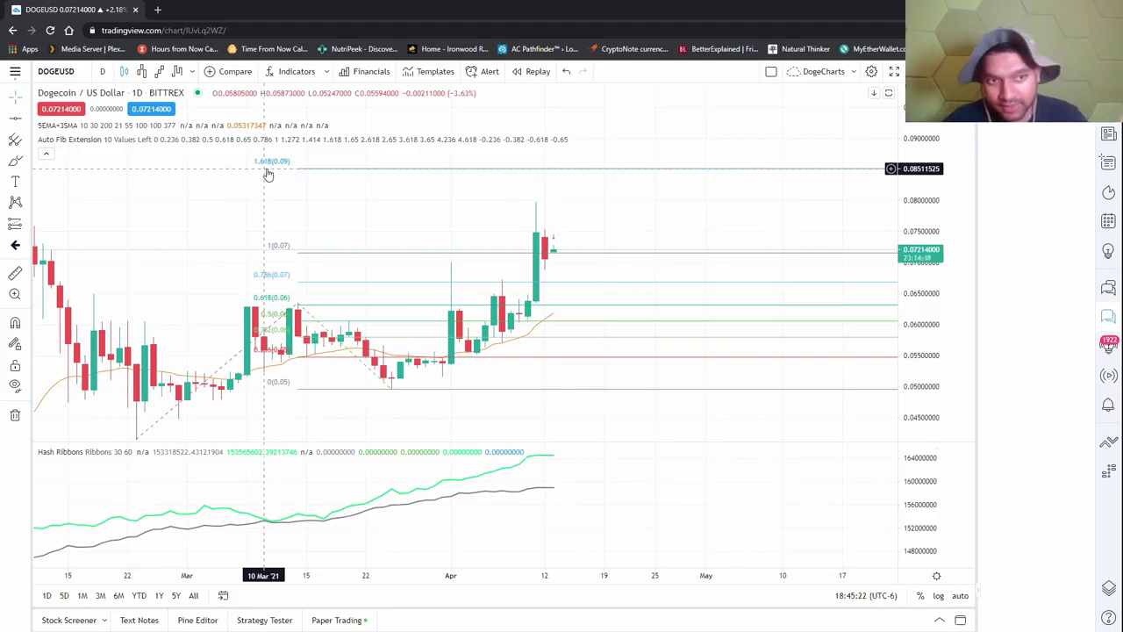
{"action": "left_click_drag", "start_coordinate": [654, 223], "coordinate": [628, 257]}
{"action": "scroll", "coordinate": [628, 257], "scroll_direction": "down", "scroll_amount": 5}
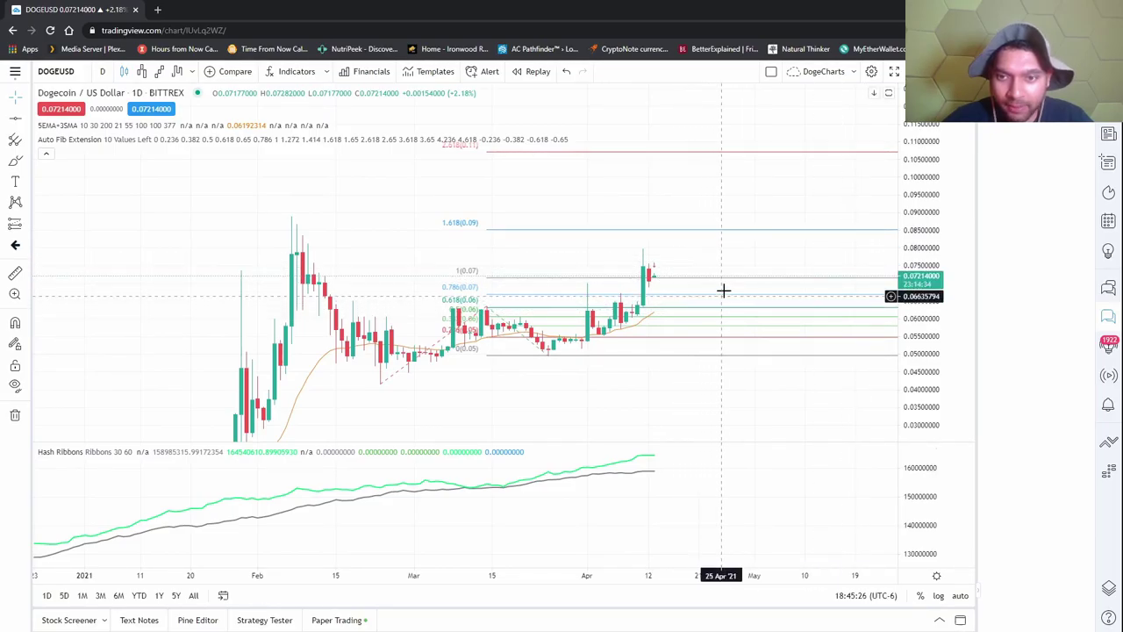
{"action": "left_click_drag", "start_coordinate": [785, 266], "coordinate": [573, 284]}
{"action": "scroll", "coordinate": [574, 282], "scroll_direction": "down", "scroll_amount": 3}
{"action": "left_click_drag", "start_coordinate": [916, 229], "coordinate": [917, 341]}
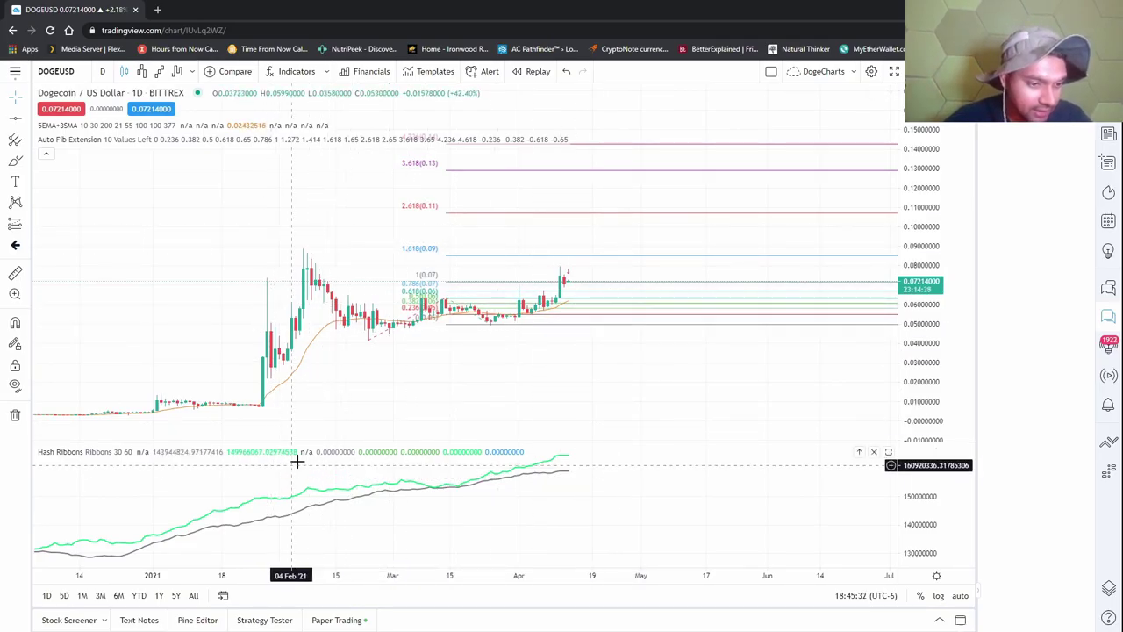
- Remove the Hash Ribbons pane, then add the TD Sequential indicator to examine its counts on the Dogecoin candles
{"action": "left_click", "coordinate": [874, 452]}
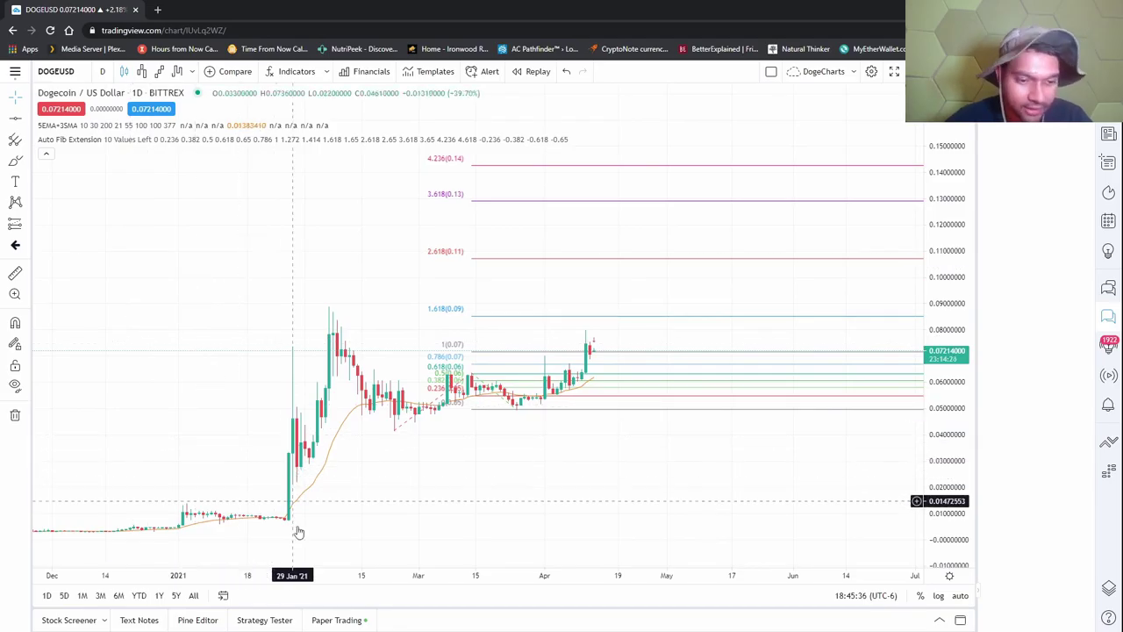
{"action": "left_click", "coordinate": [326, 71]}
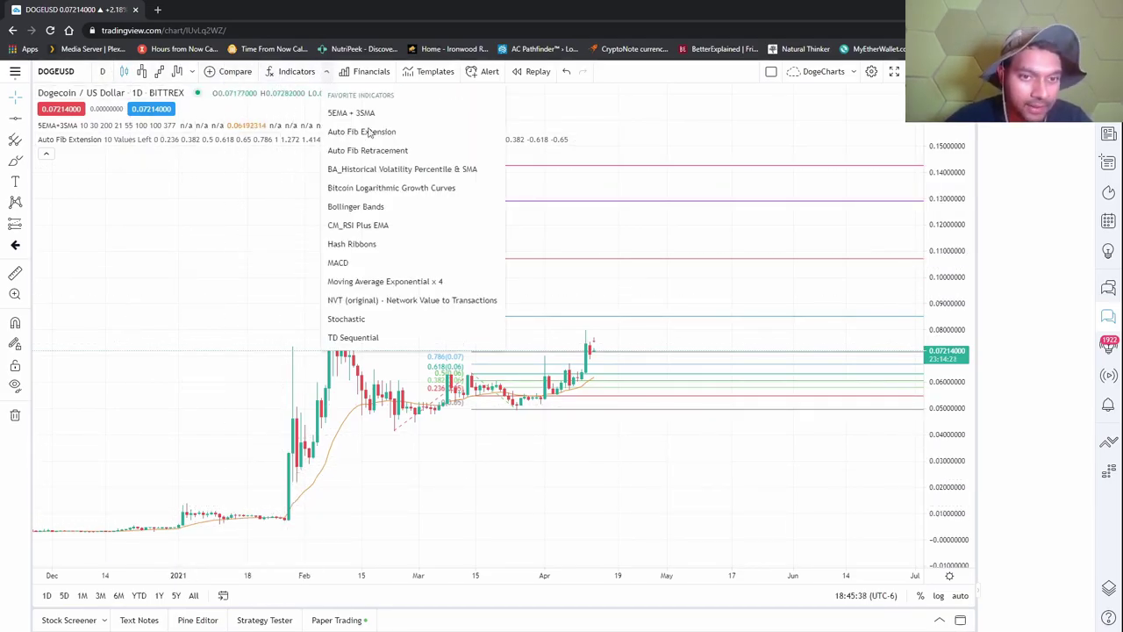
{"action": "left_click", "coordinate": [421, 339]}
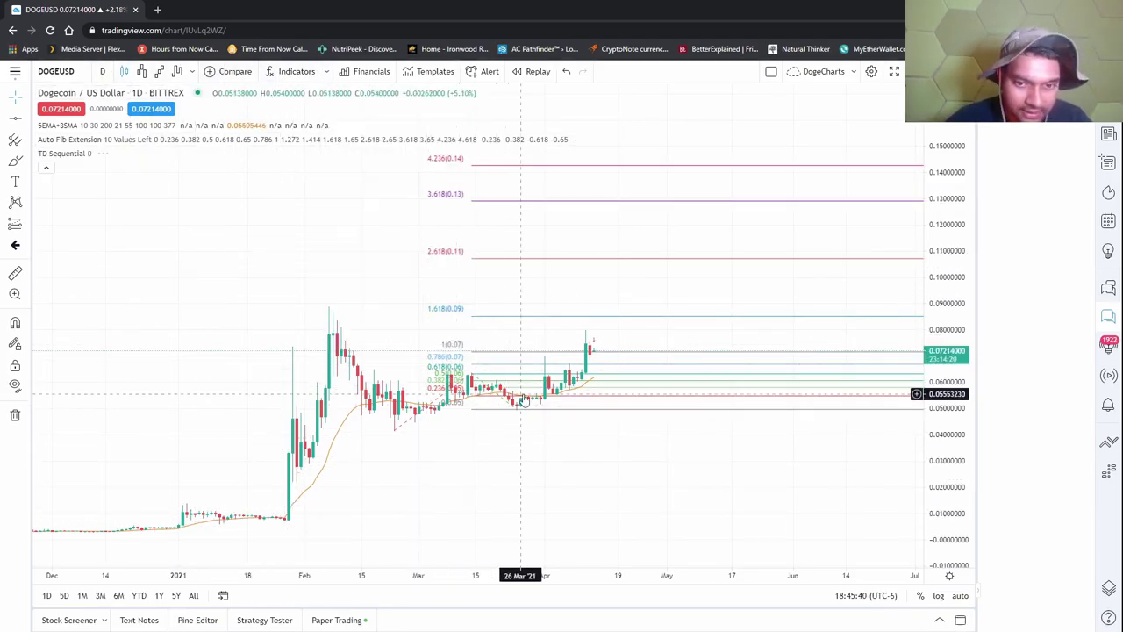
{"action": "scroll", "coordinate": [386, 368], "scroll_direction": "up", "scroll_amount": 2}
{"action": "scroll", "coordinate": [353, 376], "scroll_direction": "up", "scroll_amount": 2}
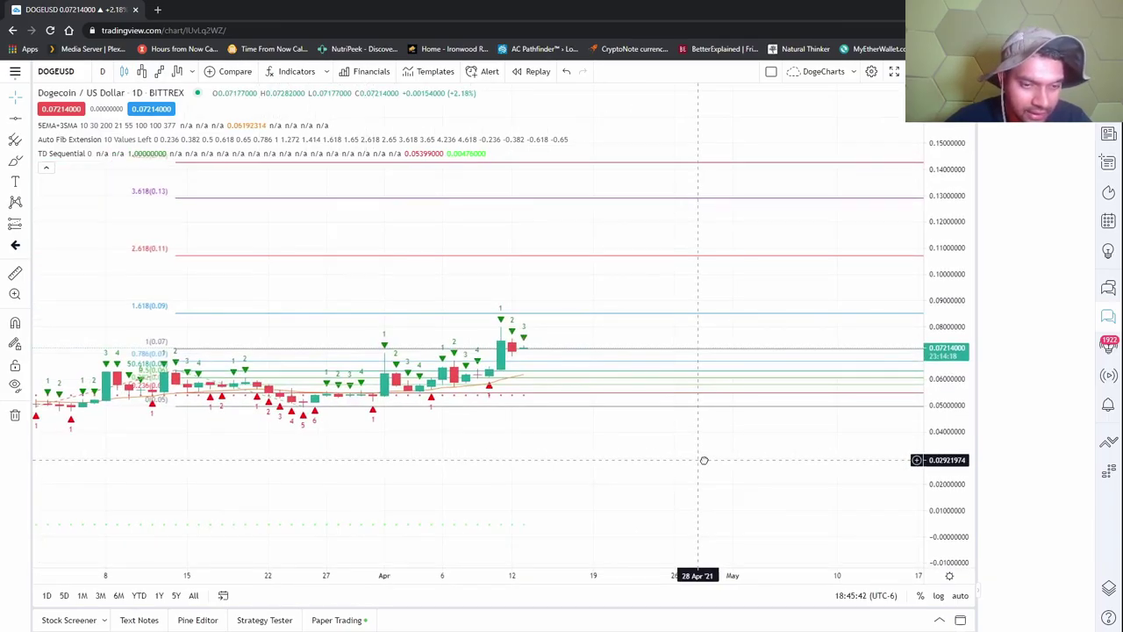
{"action": "scroll", "coordinate": [644, 468], "scroll_direction": "down", "scroll_amount": 3}
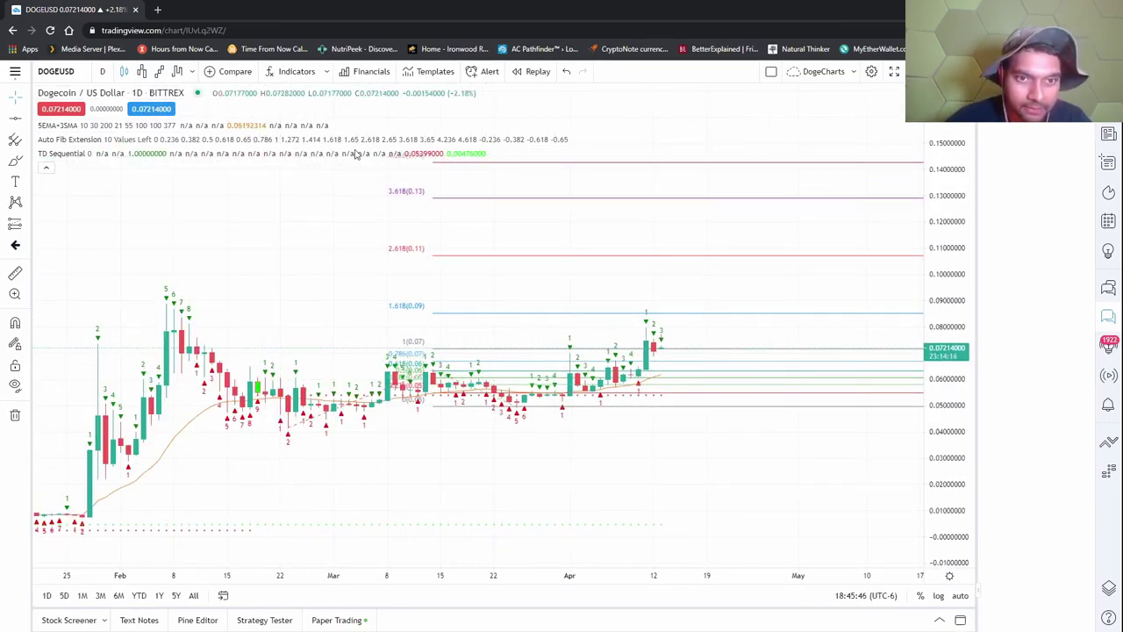
- Remove the TD Sequential indicator and switch the Dogecoin chart to the Kagi style to examine its swings
{"action": "mouse_move", "coordinate": [42, 156]}
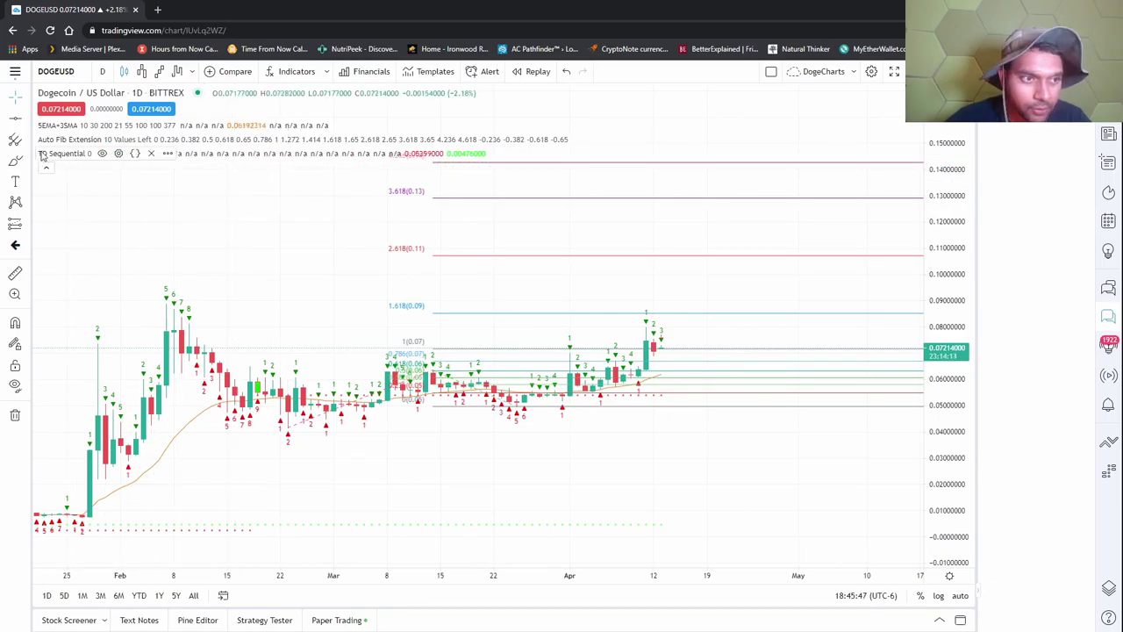
{"action": "left_click", "coordinate": [150, 154]}
{"action": "left_click", "coordinate": [179, 73]}
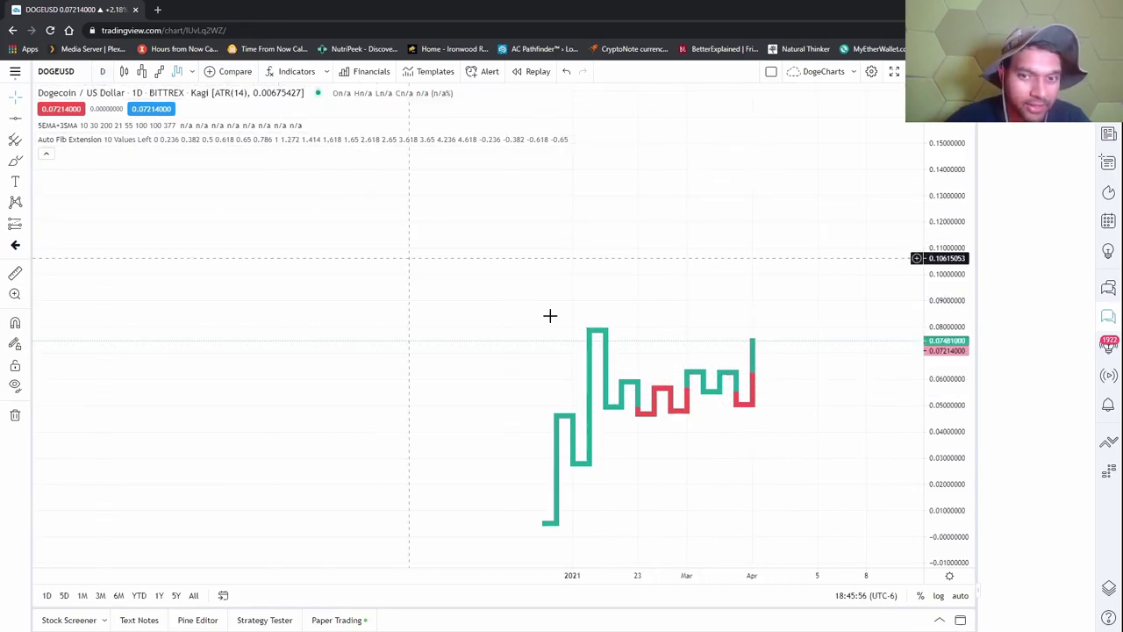
{"action": "scroll", "coordinate": [752, 466], "scroll_direction": "down", "scroll_amount": 1}
{"action": "left_click_drag", "start_coordinate": [751, 466], "coordinate": [612, 448]}
{"action": "left_click_drag", "start_coordinate": [935, 217], "coordinate": [933, 375]}
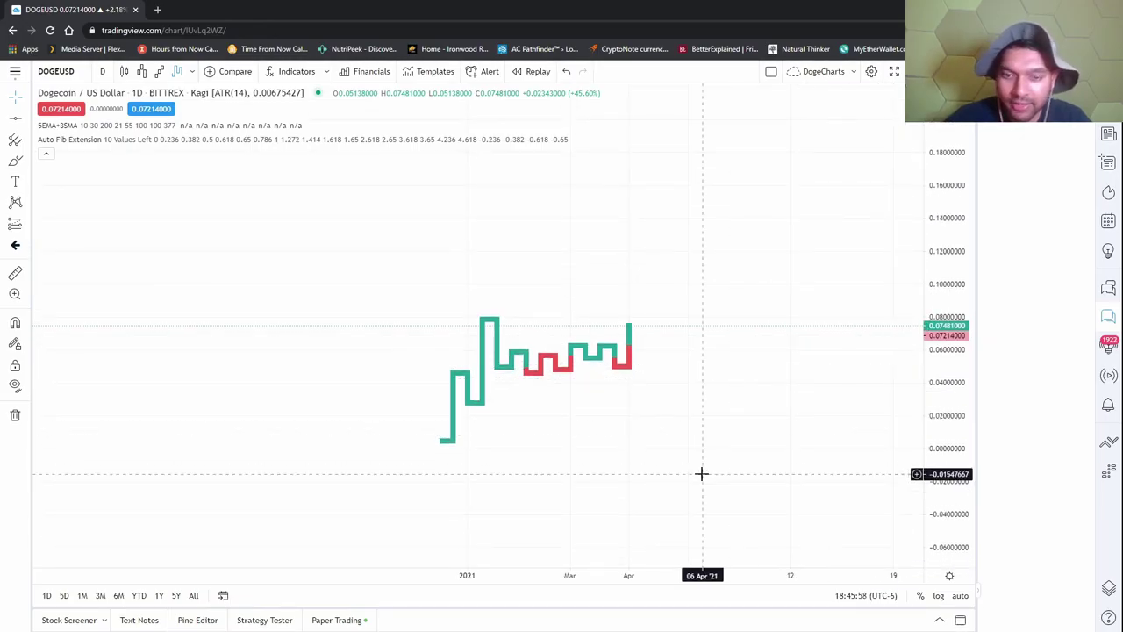
{"action": "scroll", "coordinate": [702, 474], "scroll_direction": "down", "scroll_amount": 2}
{"action": "left_click_drag", "start_coordinate": [702, 474], "coordinate": [449, 459]}
- Load the Bitcoin Chart layout and review the open paper trading position
{"action": "left_click", "coordinate": [15, 71]}
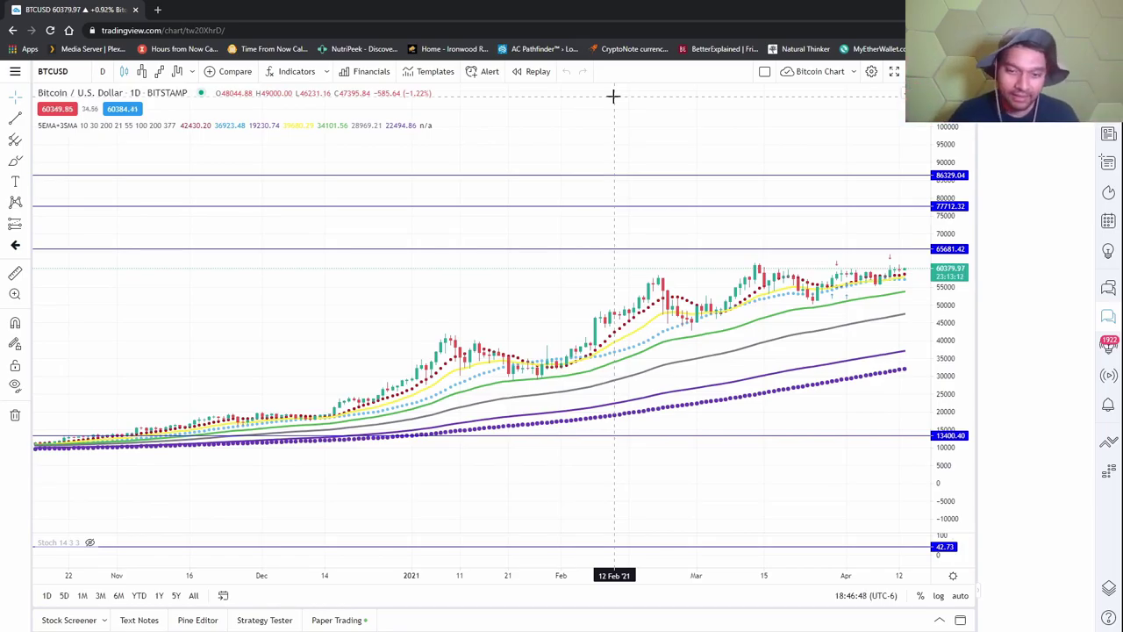
{"action": "left_click", "coordinate": [343, 620]}
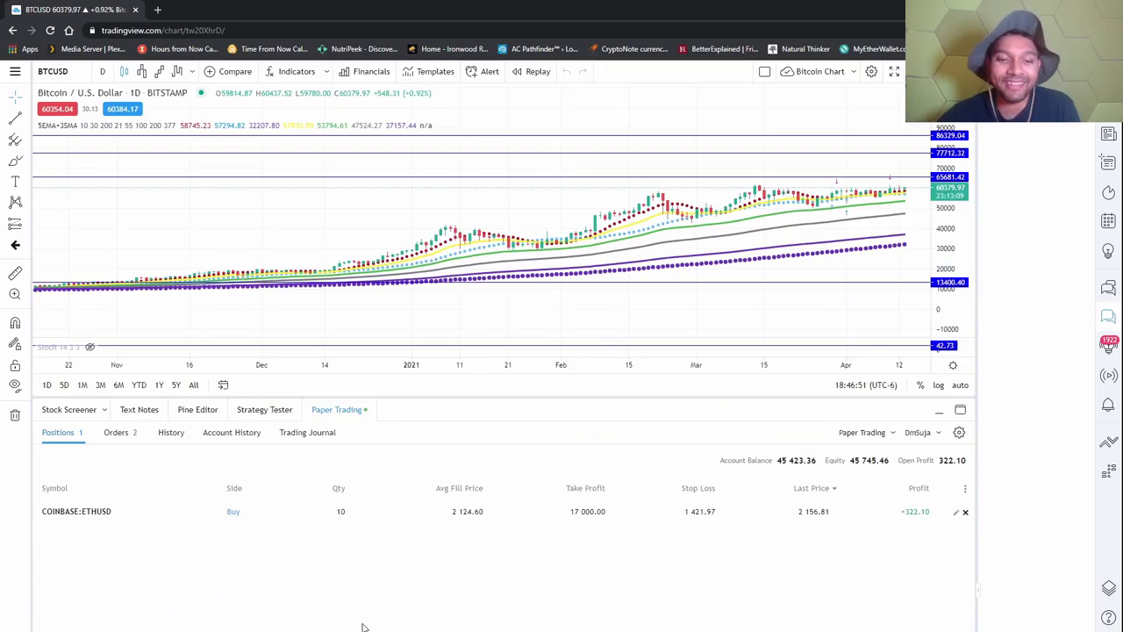
{"action": "left_click", "coordinate": [338, 412]}
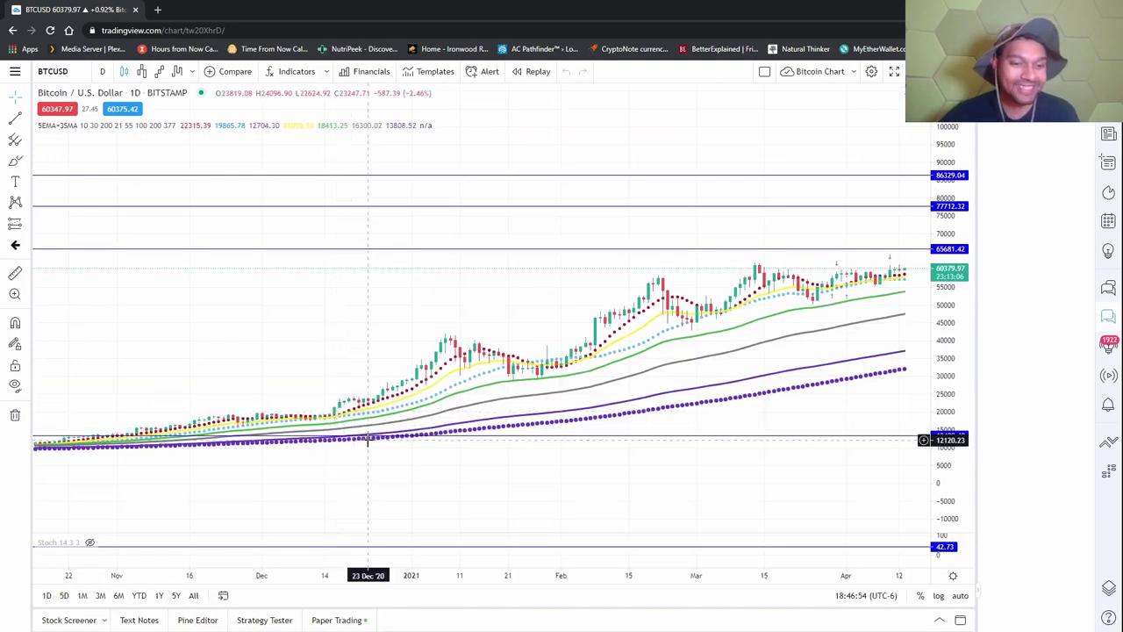
{"action": "left_click_drag", "start_coordinate": [816, 316], "coordinate": [565, 327]}
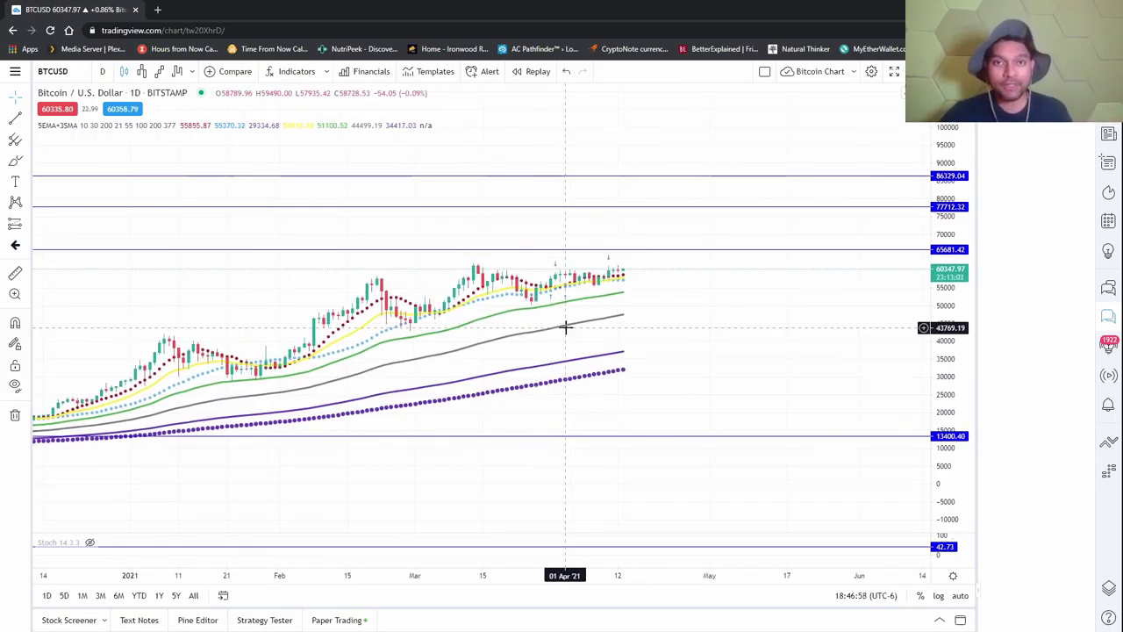